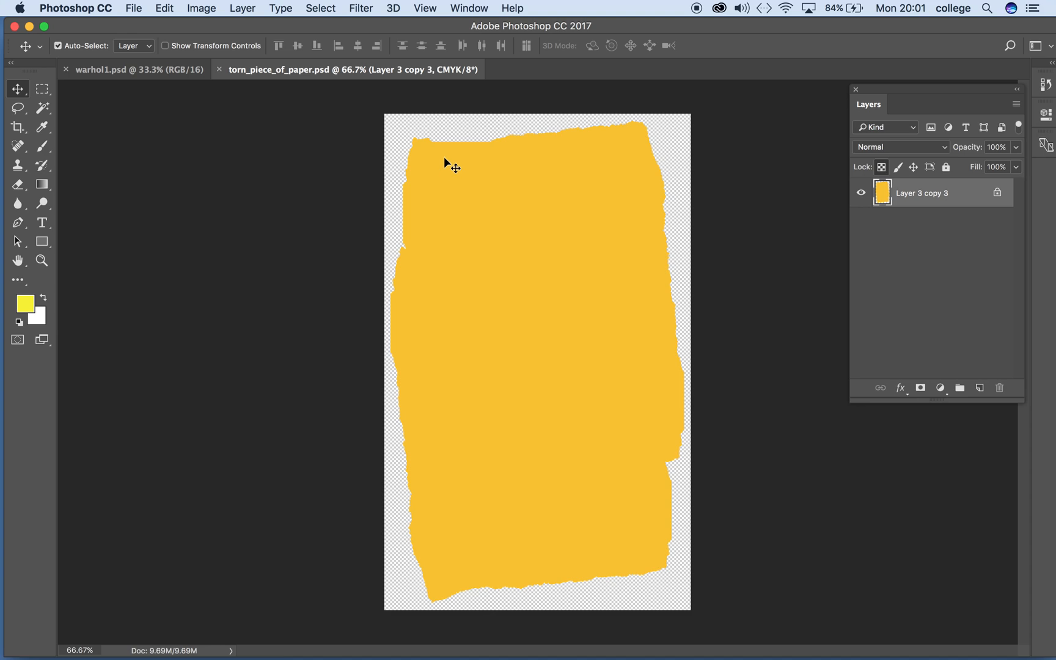
pyautogui.click(136, 11)
pyautogui.click(137, 41)
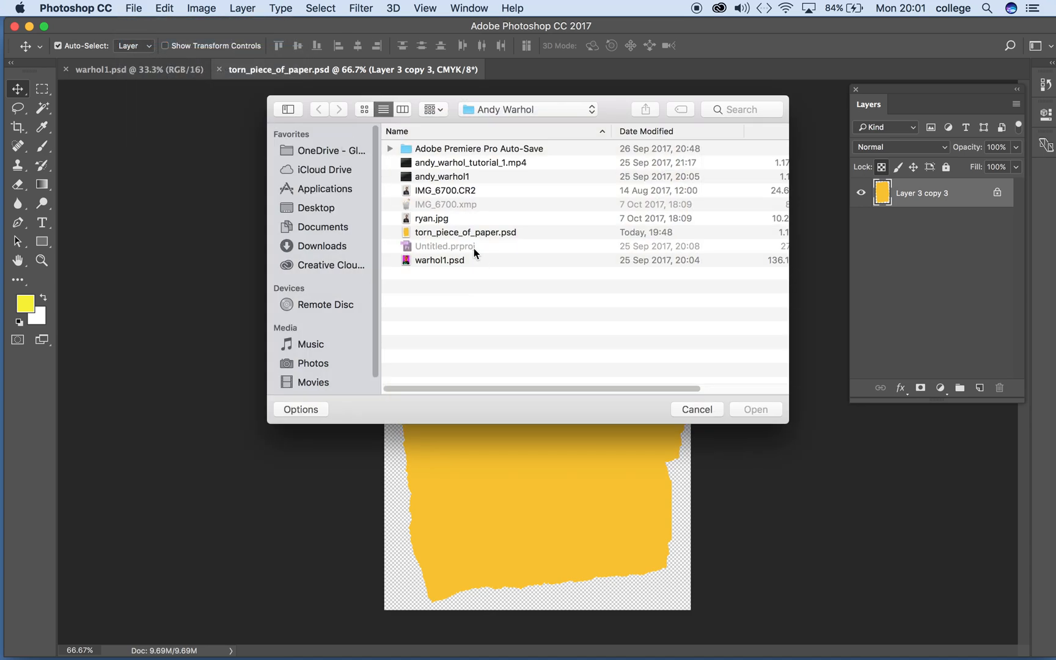
pyautogui.click(456, 232)
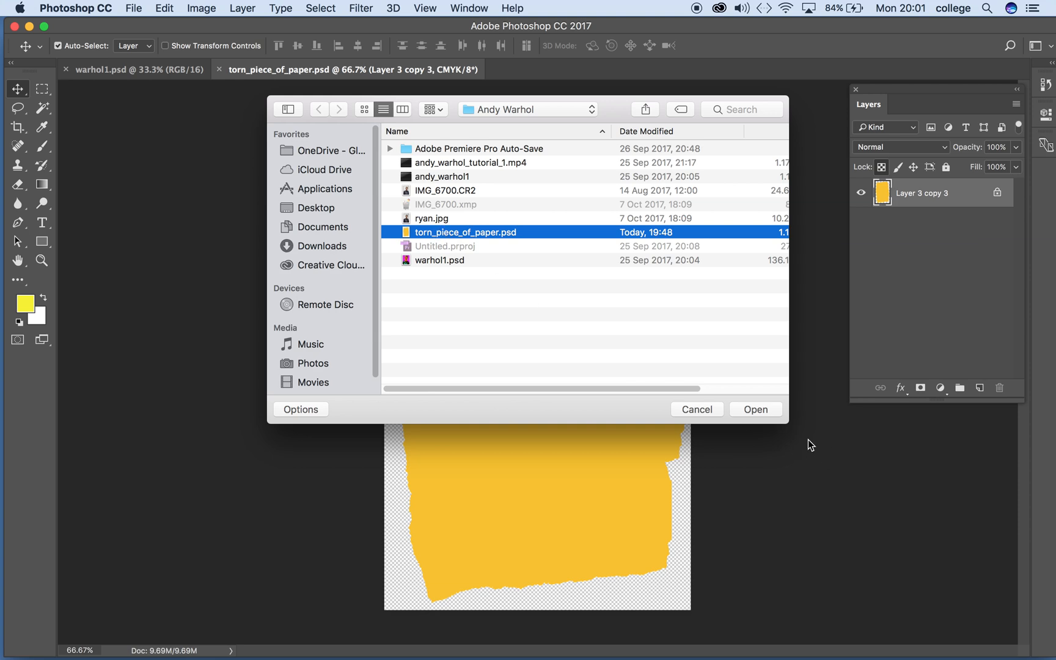
pyautogui.click(697, 410)
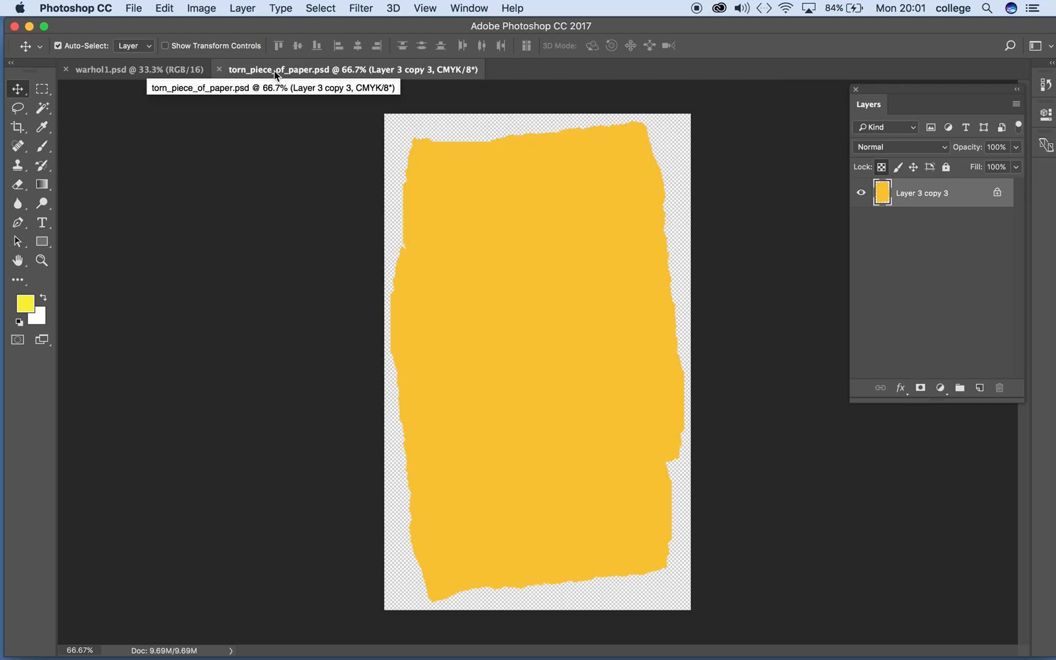
# - Float the torn_piece_of_paper.psd and warhol1.psd documents as separate windows placed side by side
pyautogui.moveTo(275, 69); pyautogui.dragTo(261, 119)
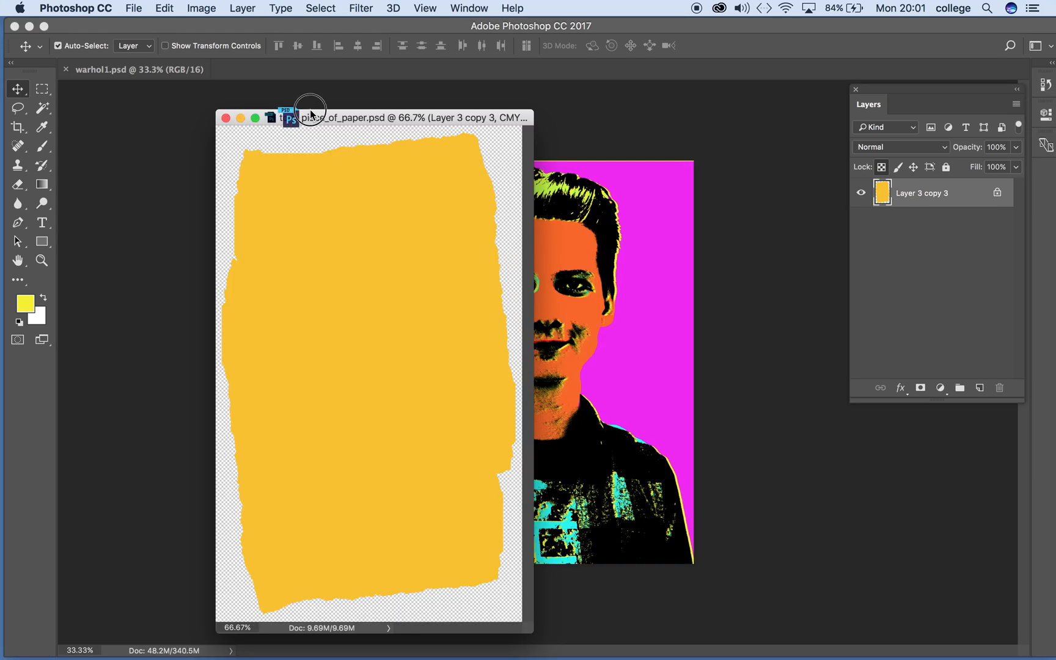
pyautogui.moveTo(354, 111); pyautogui.dragTo(514, 105)
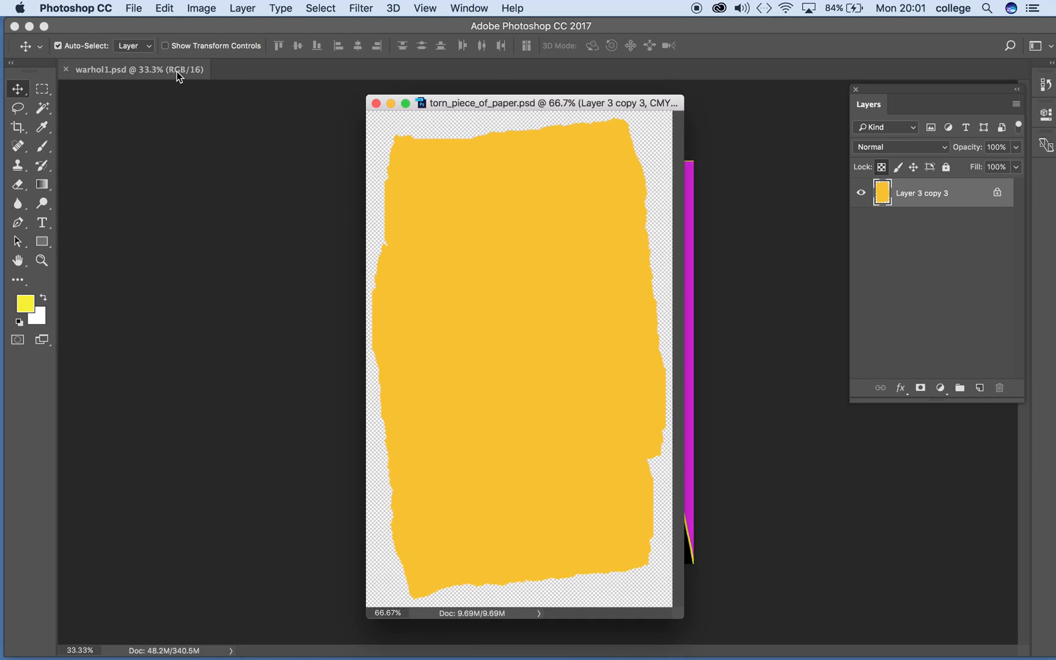
pyautogui.moveTo(155, 75); pyautogui.dragTo(217, 104)
pyautogui.moveTo(407, 104); pyautogui.dragTo(499, 100)
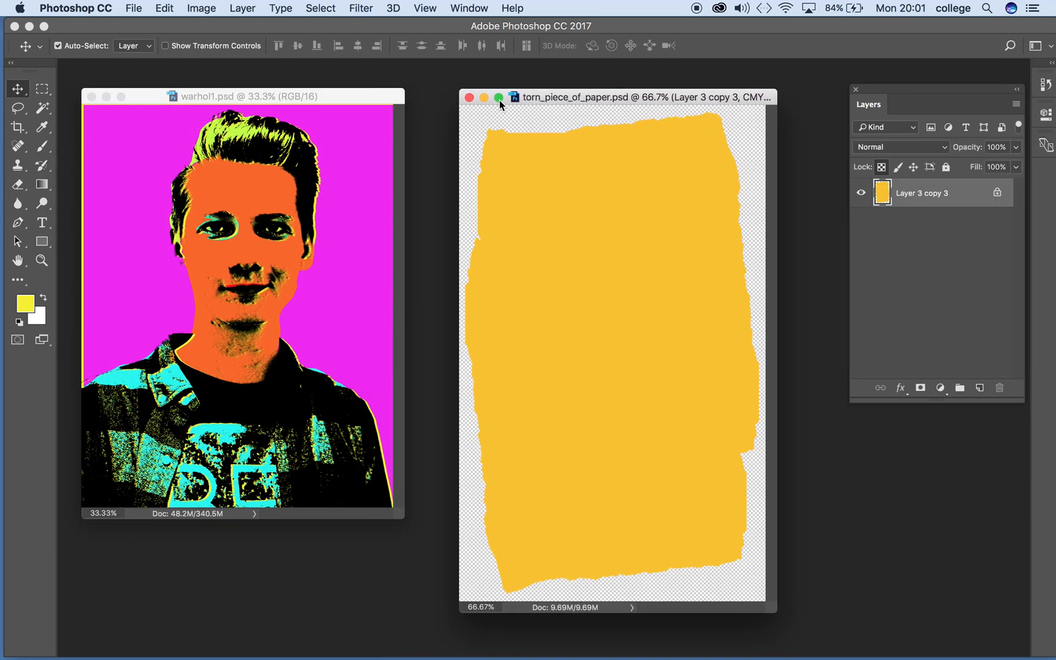
pyautogui.moveTo(346, 102); pyautogui.dragTo(355, 100)
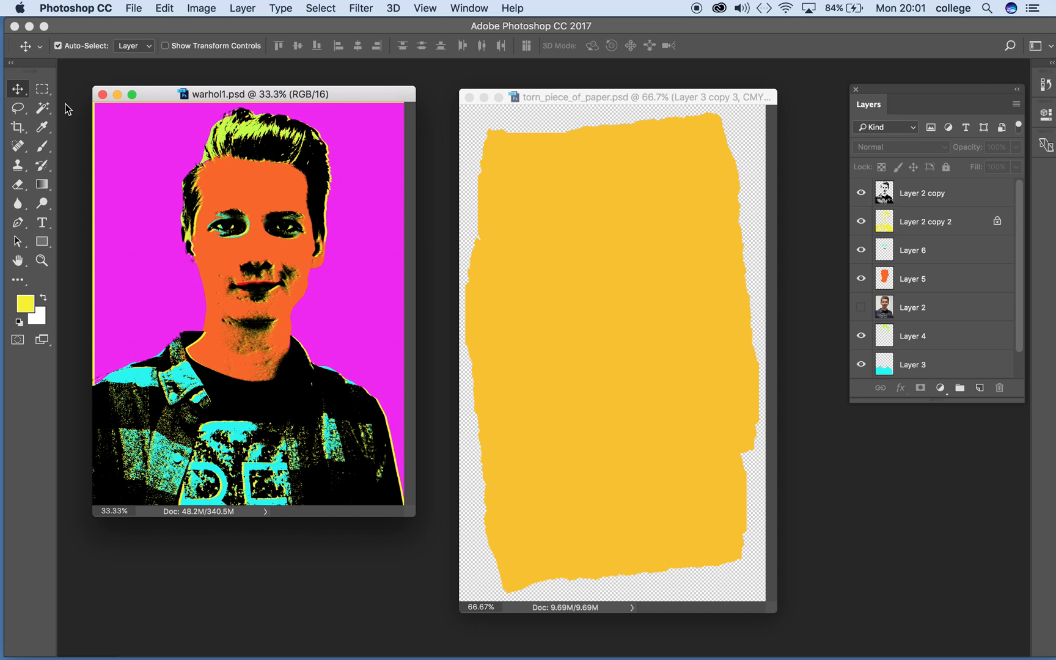
# - Copy the torn paper layer into warhol1.psd, accept the differing bit depth, and position the paper over the face
pyautogui.click(620, 327)
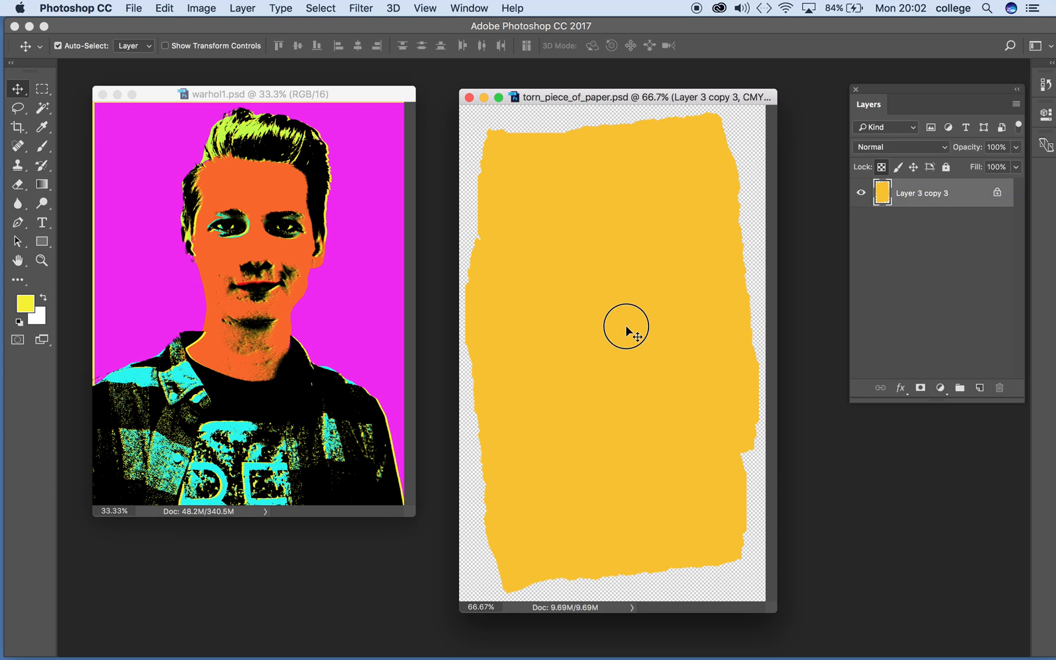
pyautogui.moveTo(626, 327); pyautogui.dragTo(314, 312)
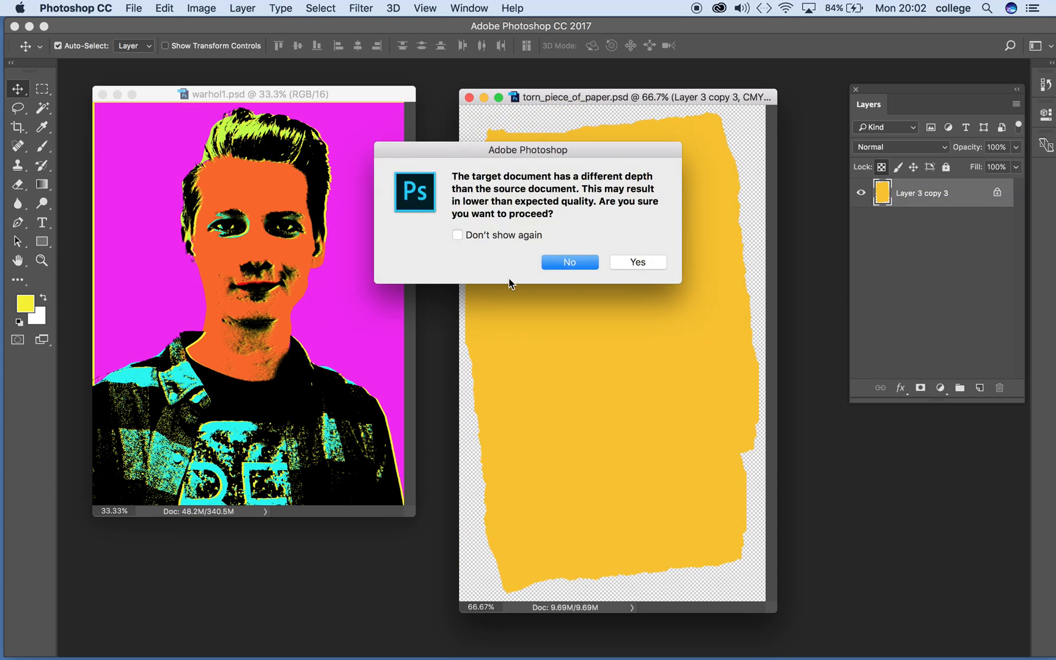
pyautogui.click(640, 267)
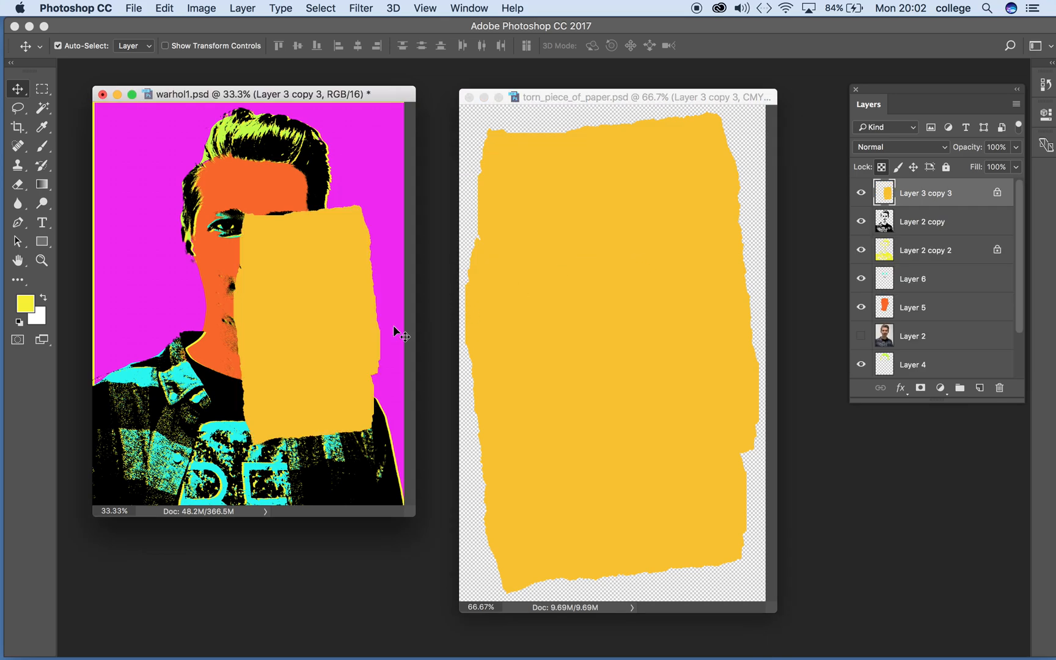
pyautogui.moveTo(304, 314); pyautogui.dragTo(224, 258)
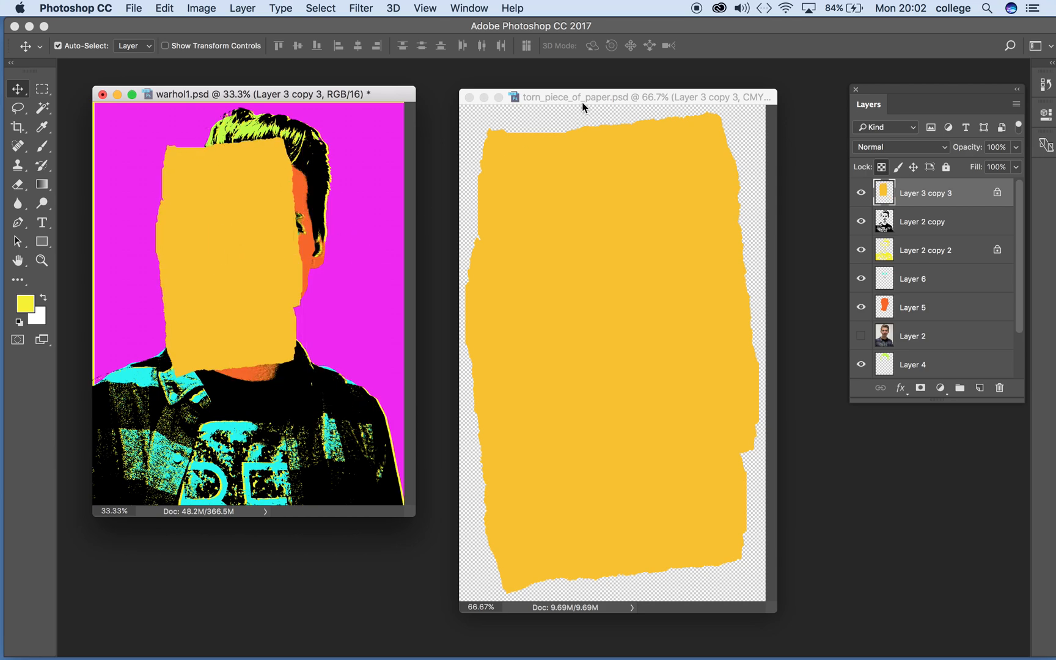
# - Close the torn_piece_of_paper.psd document and move the paper shape towards the upper-left corner of the portrait
pyautogui.click(566, 96)
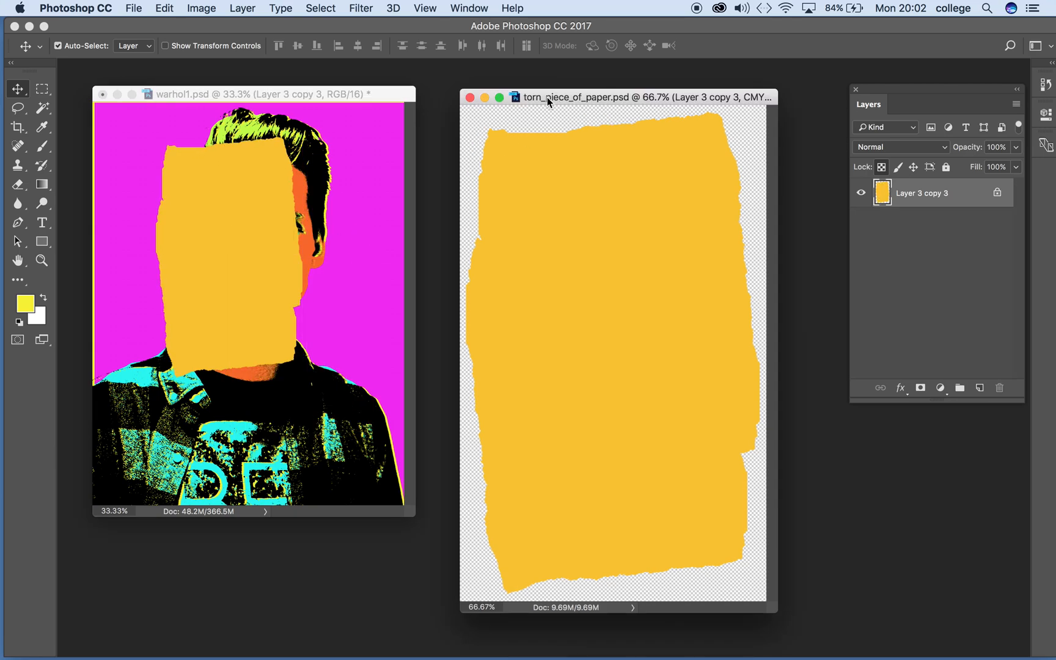
pyautogui.click(469, 98)
pyautogui.moveTo(226, 237); pyautogui.dragTo(179, 210)
# - Reposition and enlarge the warhol1.psd window, and bring the floating Layers panel closer to it
pyautogui.moveTo(266, 102); pyautogui.dragTo(292, 92)
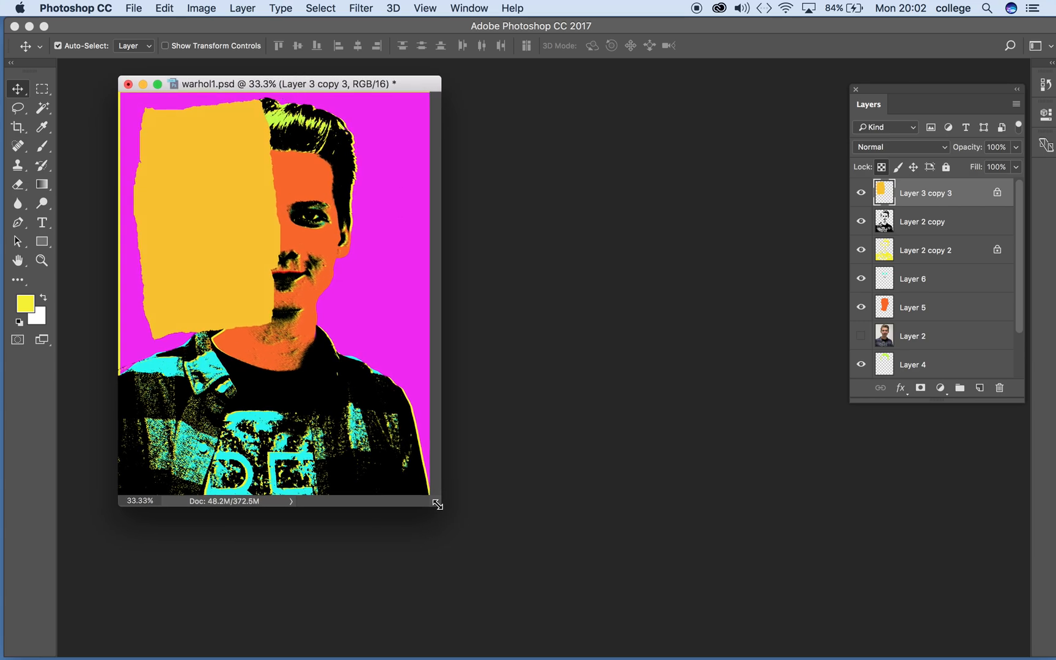
pyautogui.moveTo(443, 502); pyautogui.dragTo(551, 562)
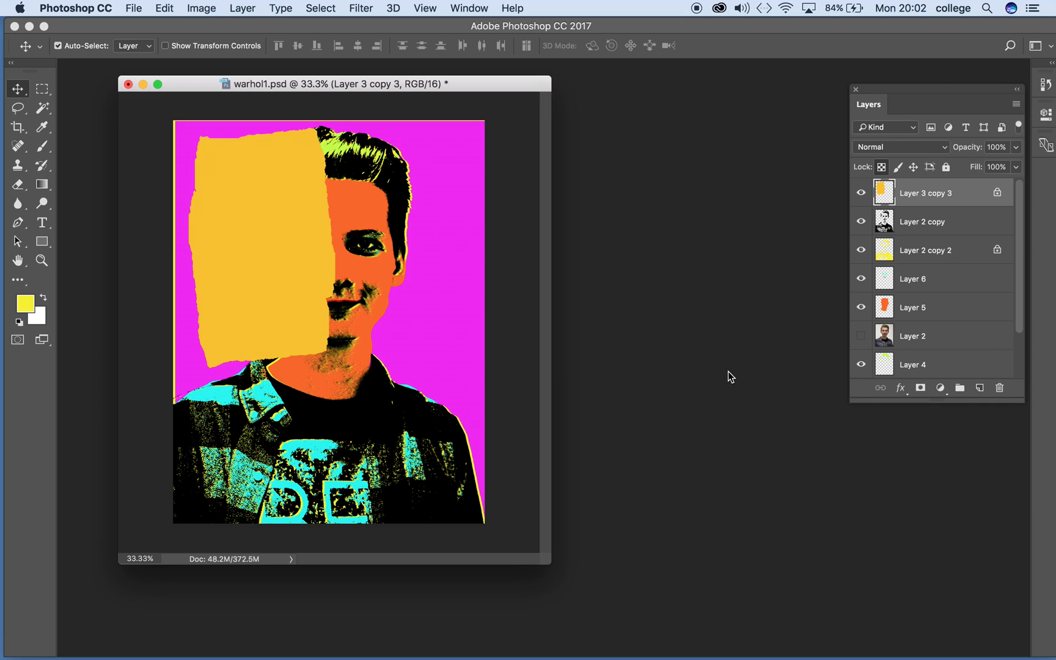
pyautogui.moveTo(880, 90); pyautogui.dragTo(665, 110)
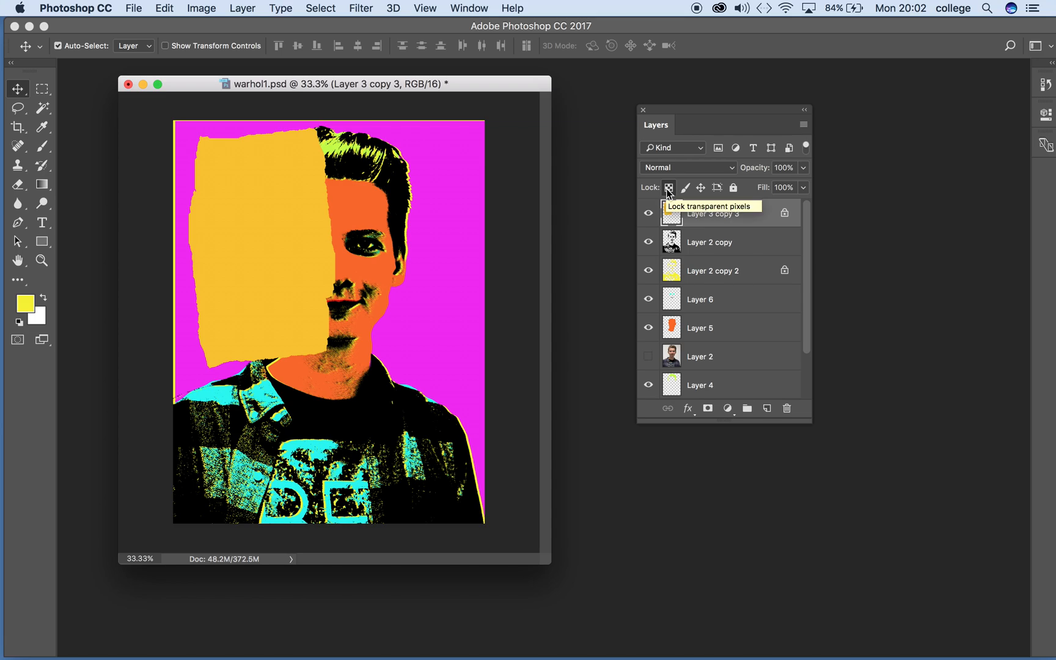
# - Choose the Brush tool and set the foreground colour to bright green, 88f30a
pyautogui.click(42, 148)
pyautogui.click(25, 303)
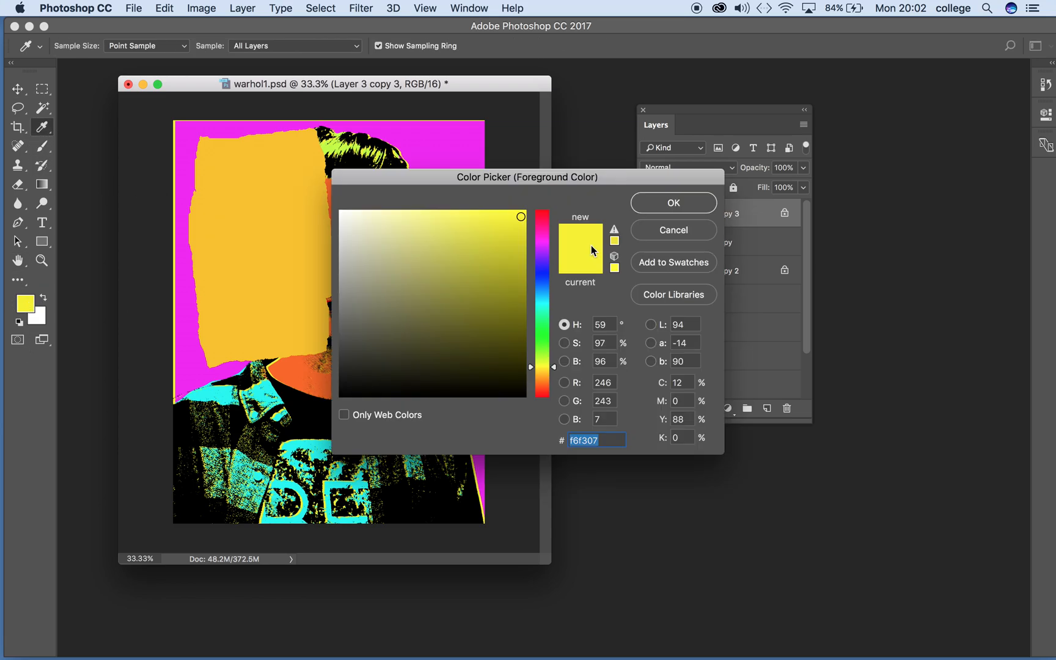
pyautogui.click(542, 264)
pyautogui.click(507, 231)
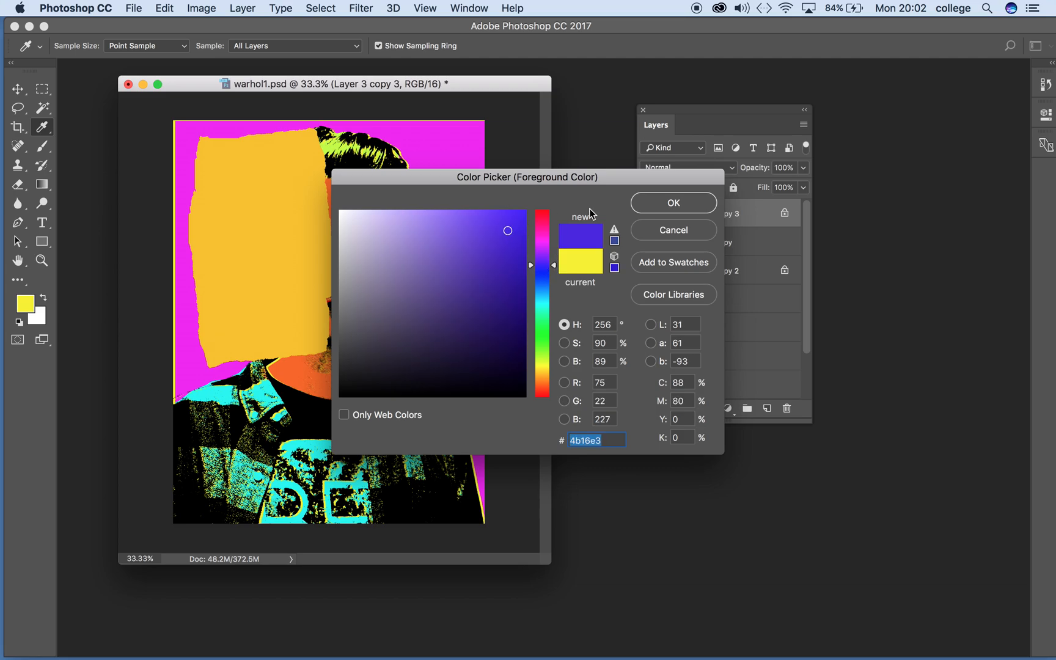
pyautogui.click(541, 242)
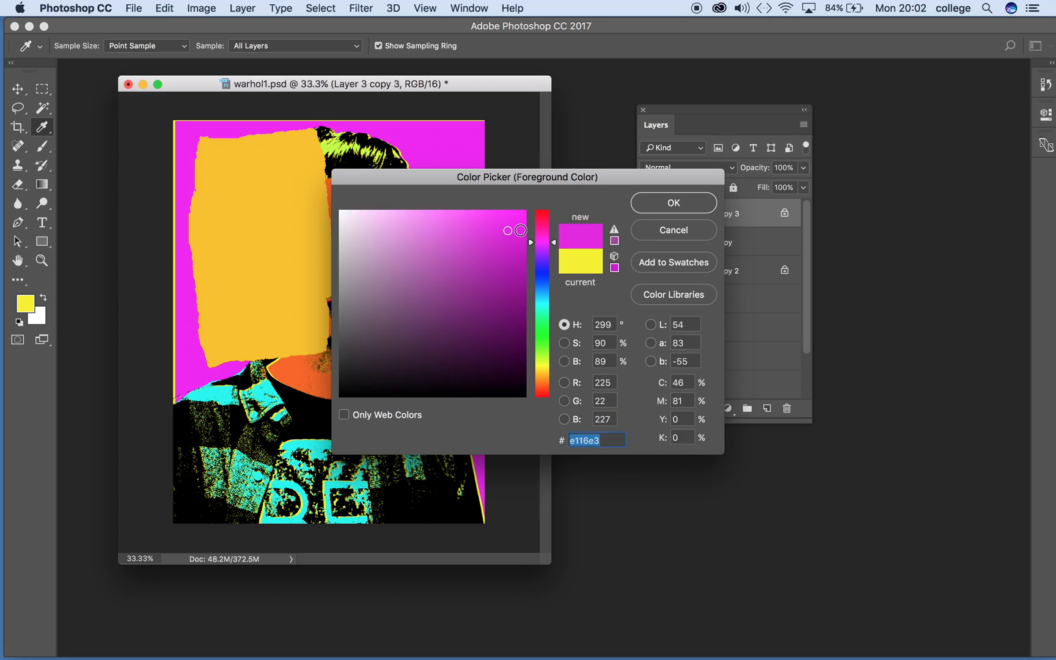
pyautogui.click(541, 353)
pyautogui.click(517, 219)
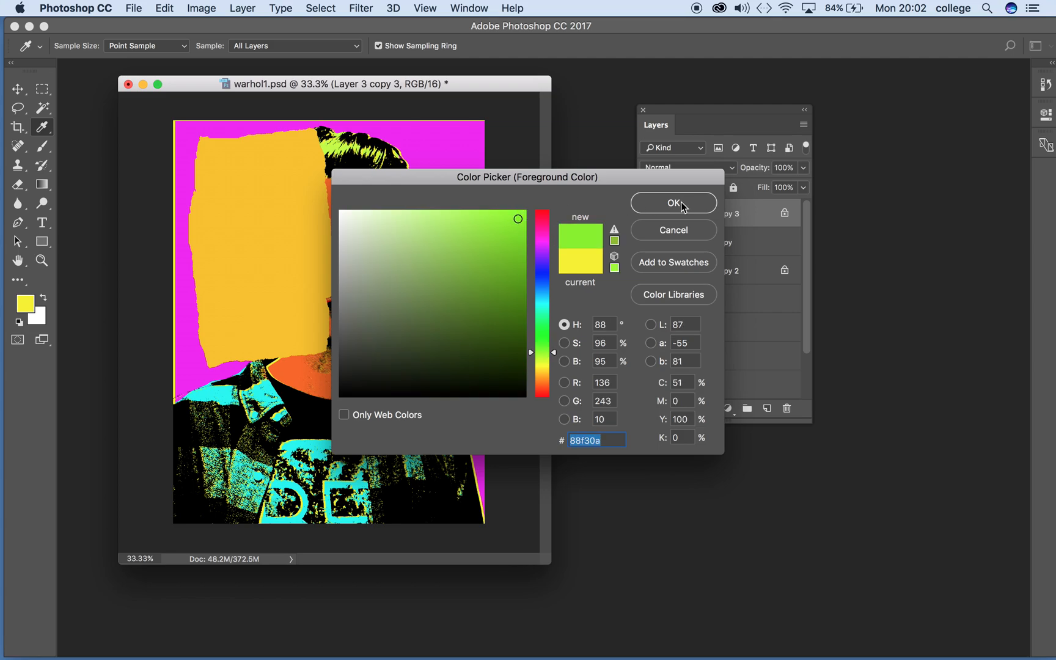
pyautogui.click(680, 202)
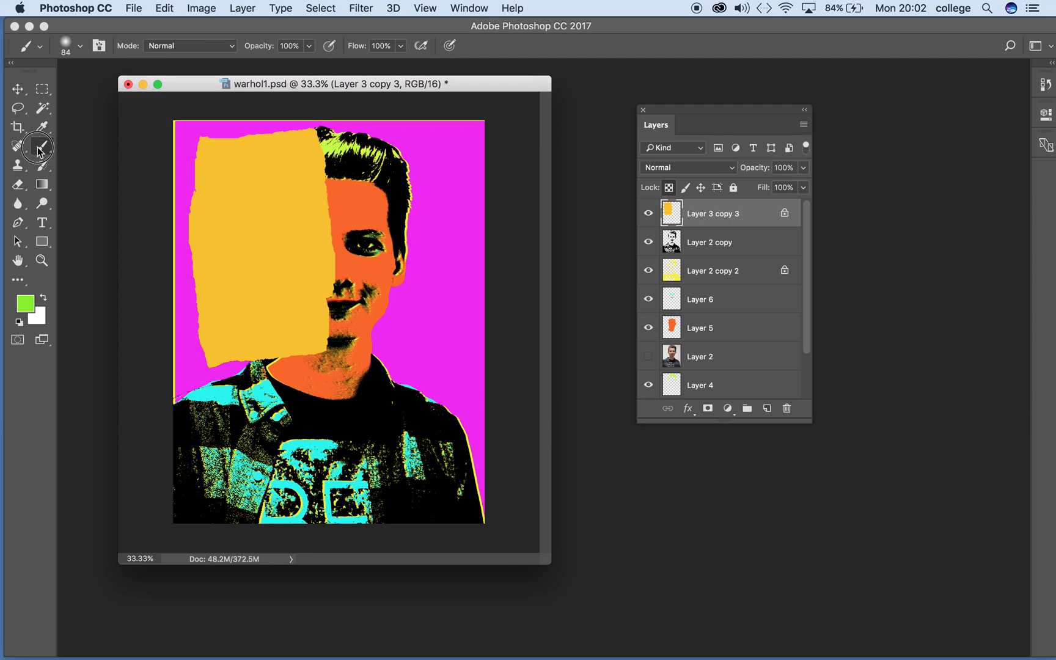
# - Paint a green test stroke across the torn paper and set the brush size to 194
pyautogui.moveTo(184, 282)
pyautogui.mouseDown()
pyautogui.moveTo(265, 252)
pyautogui.moveTo(368, 240)
pyautogui.mouseUp()
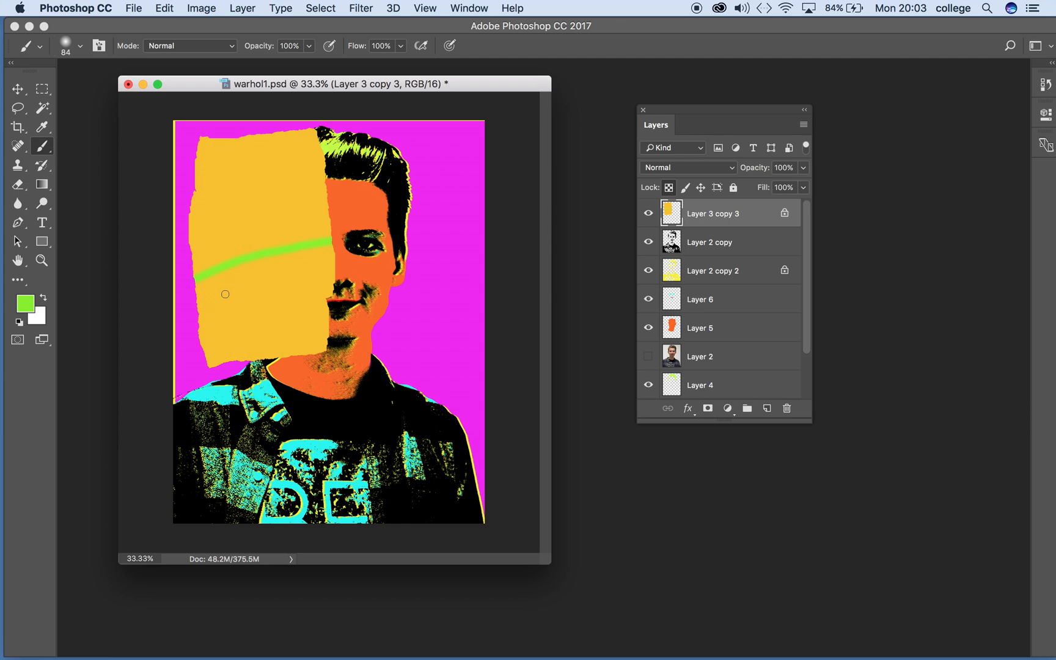
pyautogui.click(80, 46)
pyautogui.moveTo(120, 91); pyautogui.dragTo(154, 93)
pyautogui.click(254, 84)
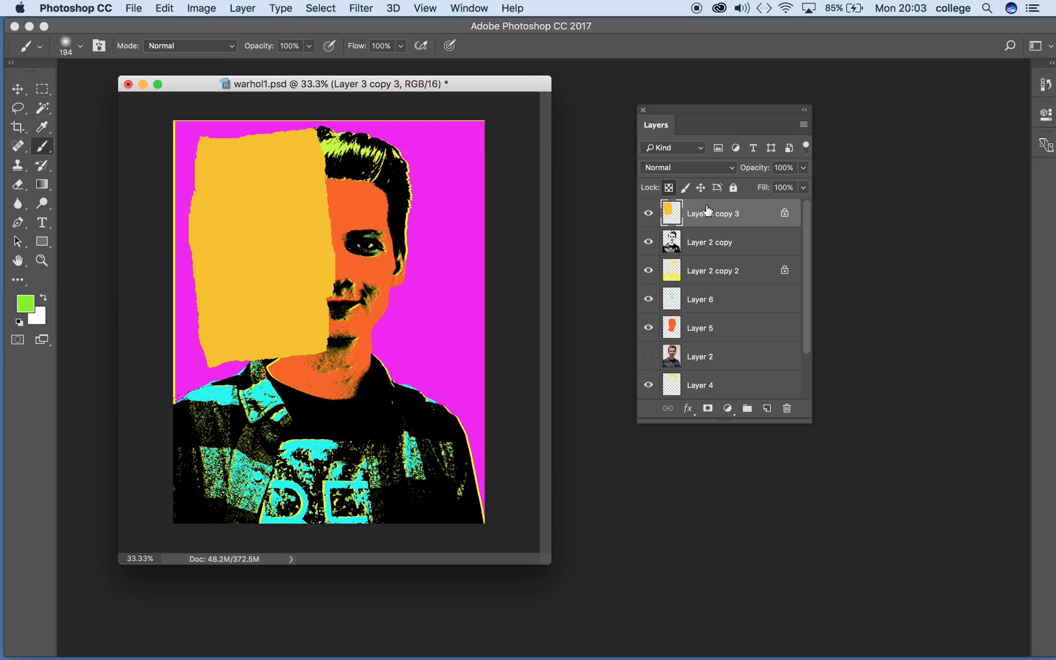
# - Try a green stroke across the portrait with the paper layer's transparent pixels unlocked, and undo the stroke
pyautogui.click(784, 215)
pyautogui.moveTo(164, 329)
pyautogui.mouseDown()
pyautogui.moveTo(255, 284)
pyautogui.moveTo(303, 278)
pyautogui.moveTo(424, 278)
pyautogui.moveTo(483, 292)
pyautogui.mouseUp()
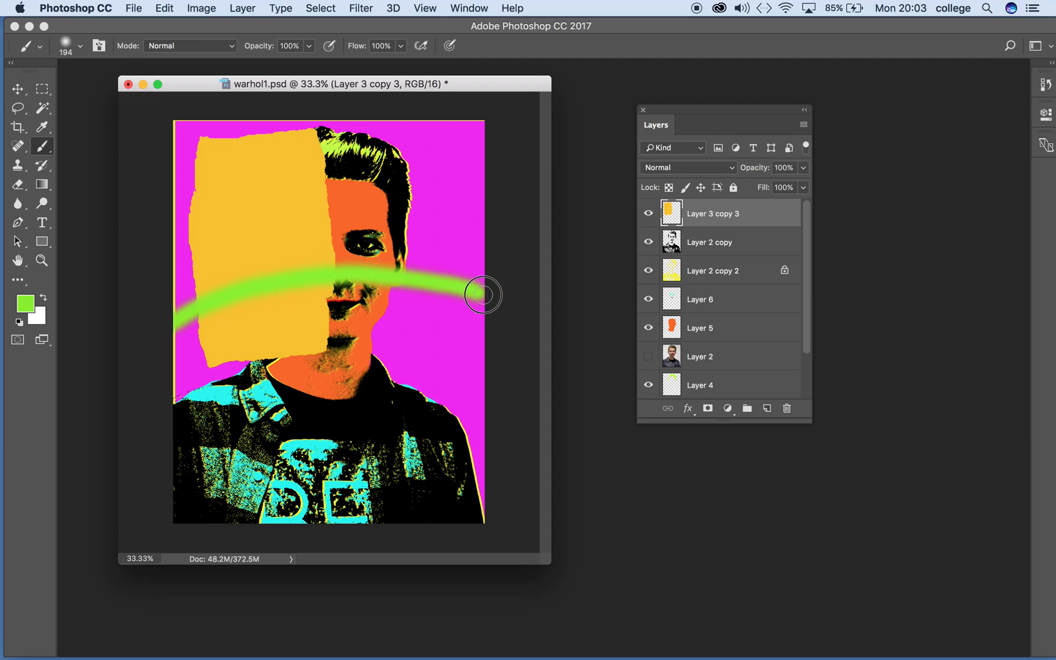
pyautogui.press('super+z')
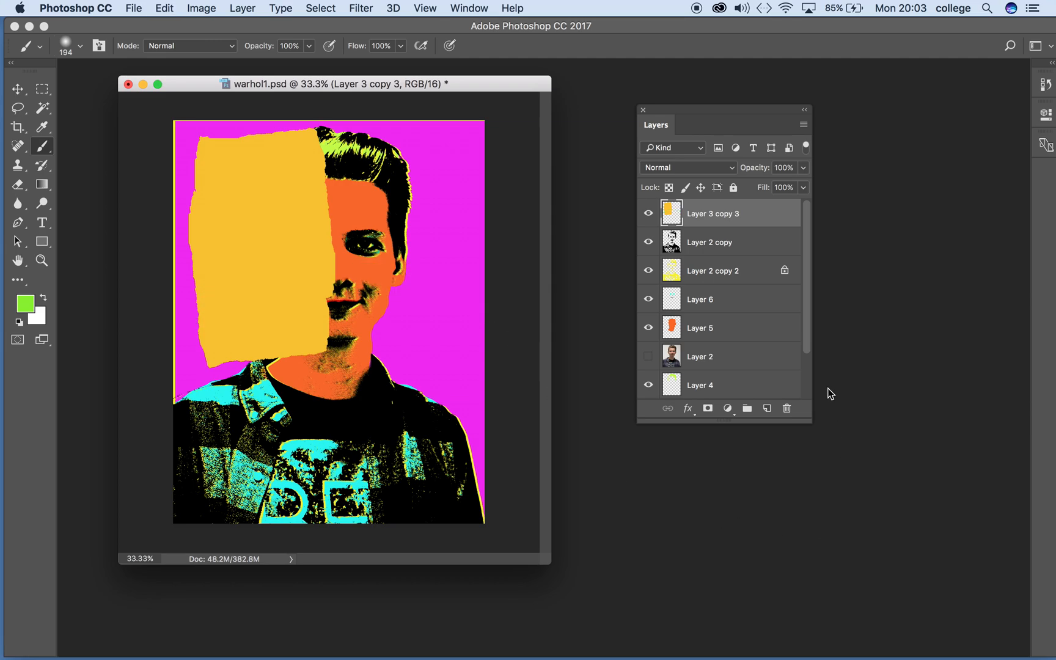
# - Lock the transparent pixels of the paper layer and paint the whole paper shape bright green
pyautogui.click(668, 188)
pyautogui.moveTo(325, 252)
pyautogui.mouseDown()
pyautogui.moveTo(232, 320)
pyautogui.moveTo(331, 302)
pyautogui.moveTo(362, 323)
pyautogui.moveTo(209, 366)
pyautogui.moveTo(231, 339)
pyautogui.moveTo(338, 310)
pyautogui.moveTo(199, 314)
pyautogui.moveTo(177, 300)
pyautogui.moveTo(130, 302)
pyautogui.moveTo(168, 268)
pyautogui.moveTo(298, 193)
pyautogui.moveTo(379, 178)
pyautogui.moveTo(374, 193)
pyautogui.moveTo(300, 199)
pyautogui.moveTo(374, 221)
pyautogui.moveTo(327, 266)
pyautogui.moveTo(224, 302)
pyautogui.moveTo(125, 241)
pyautogui.moveTo(136, 225)
pyautogui.moveTo(346, 151)
pyautogui.mouseUp()
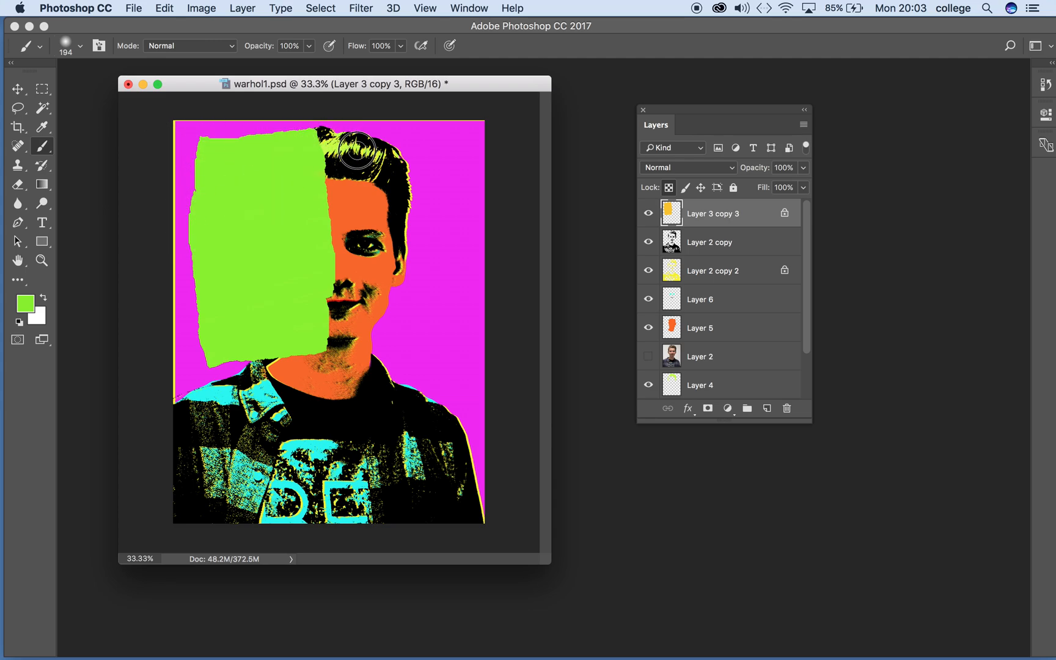
pyautogui.click(200, 145)
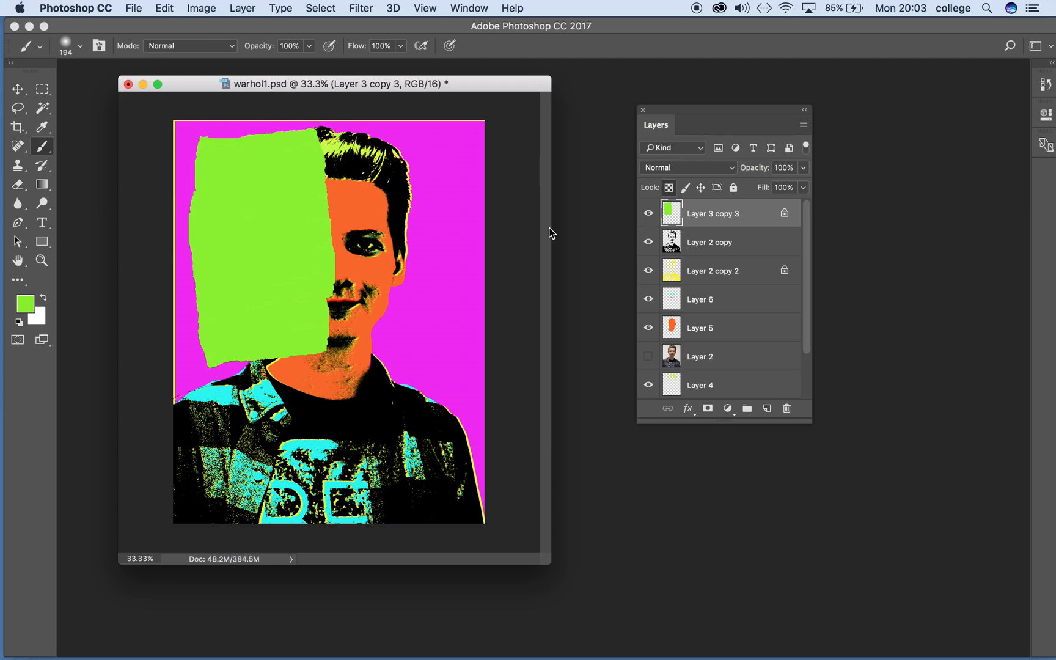
# - Try the Darken, Color Burn, Linear Burn and Darker Color blend modes on the green paper layer
pyautogui.click(20, 90)
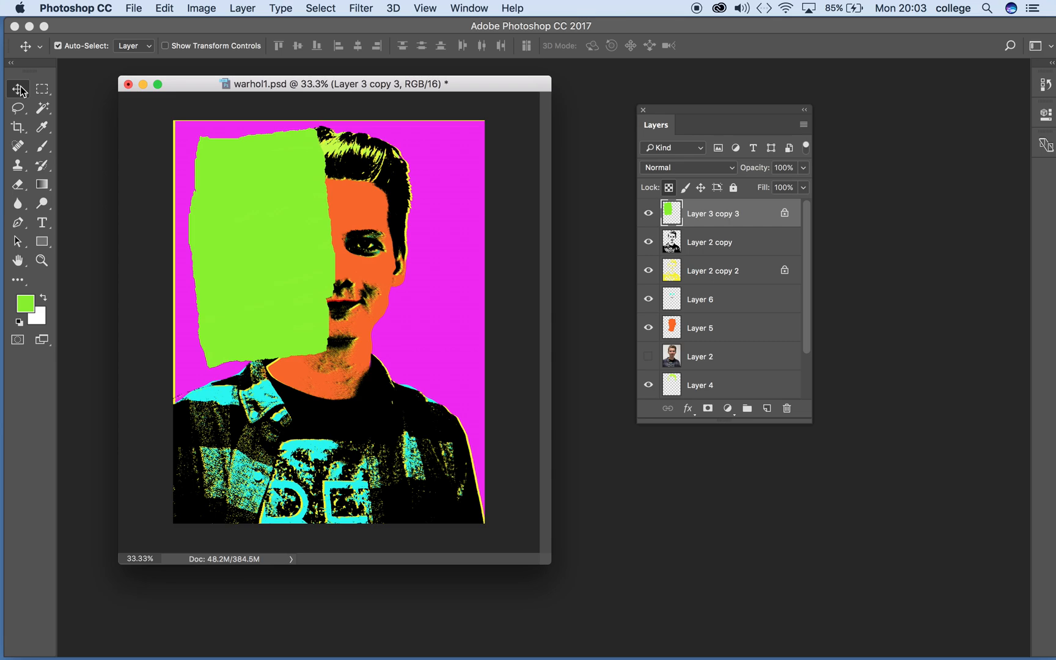
pyautogui.moveTo(226, 193); pyautogui.dragTo(228, 196)
pyautogui.click(671, 168)
pyautogui.click(663, 198)
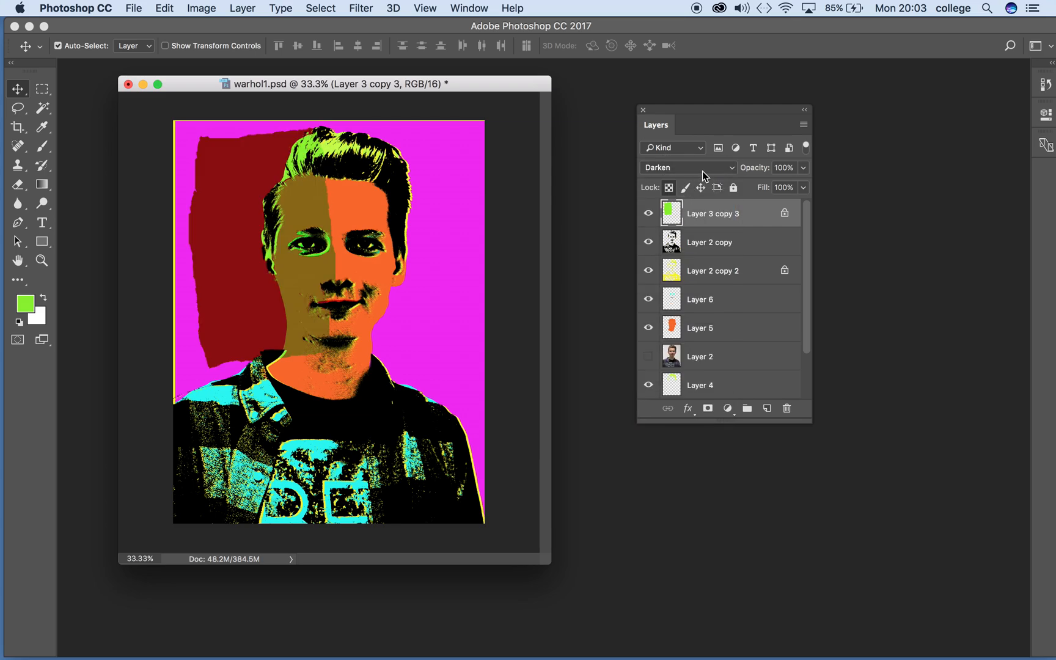
pyautogui.click(702, 175)
pyautogui.click(693, 186)
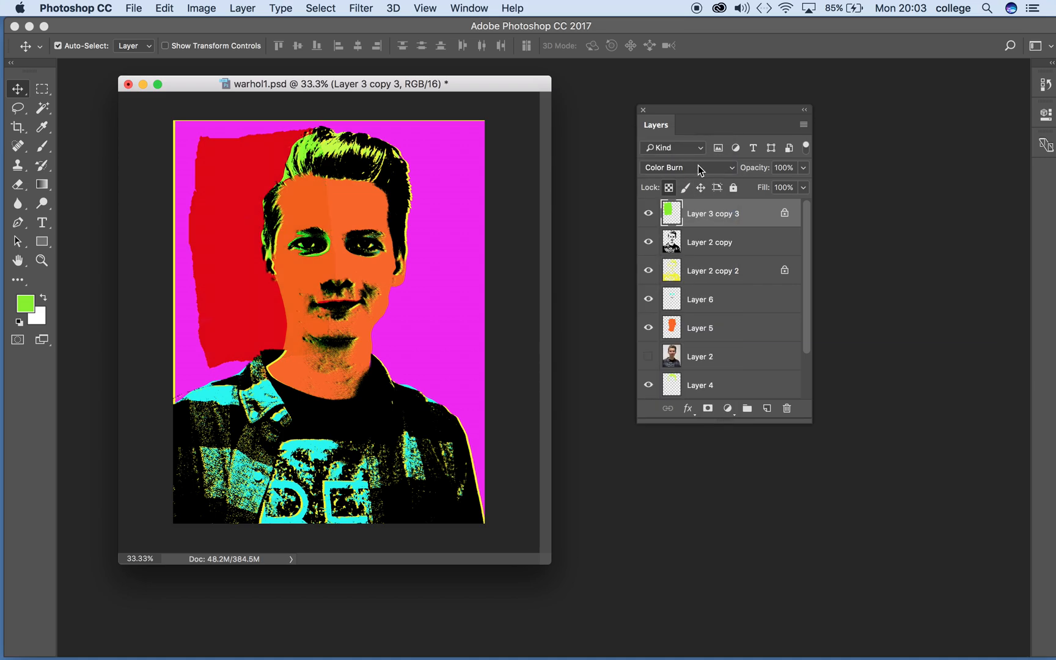
pyautogui.click(701, 167)
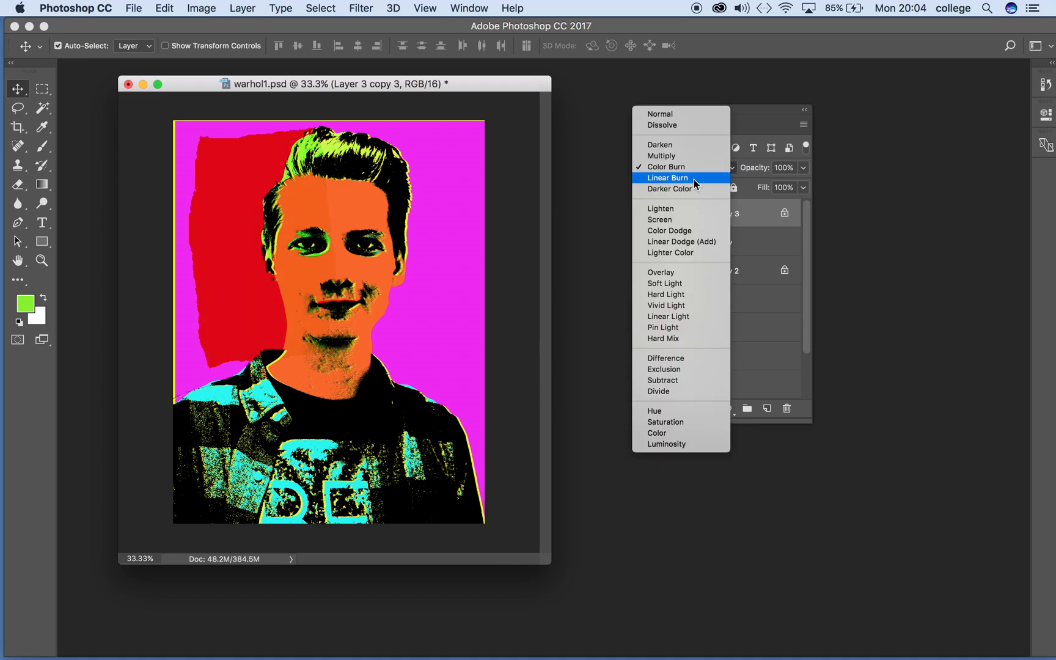
pyautogui.click(694, 178)
pyautogui.click(696, 170)
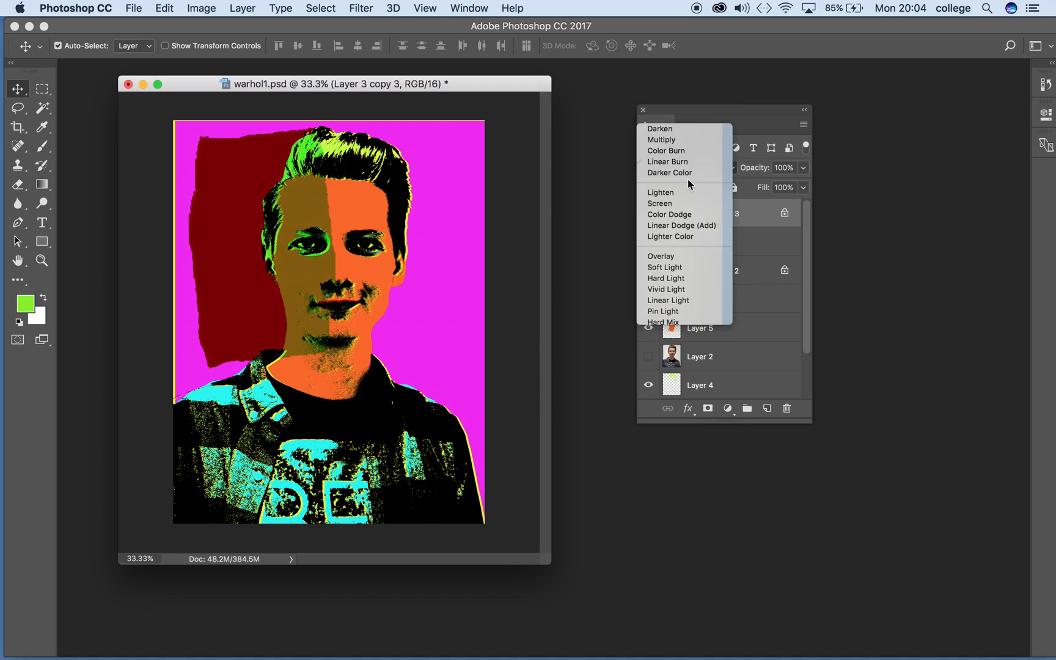
pyautogui.click(688, 177)
# - Try the Lighten, Screen, Color Dodge, Linear Dodge (Add) and Lighter Color blend modes on the green paper layer
pyautogui.click(693, 171)
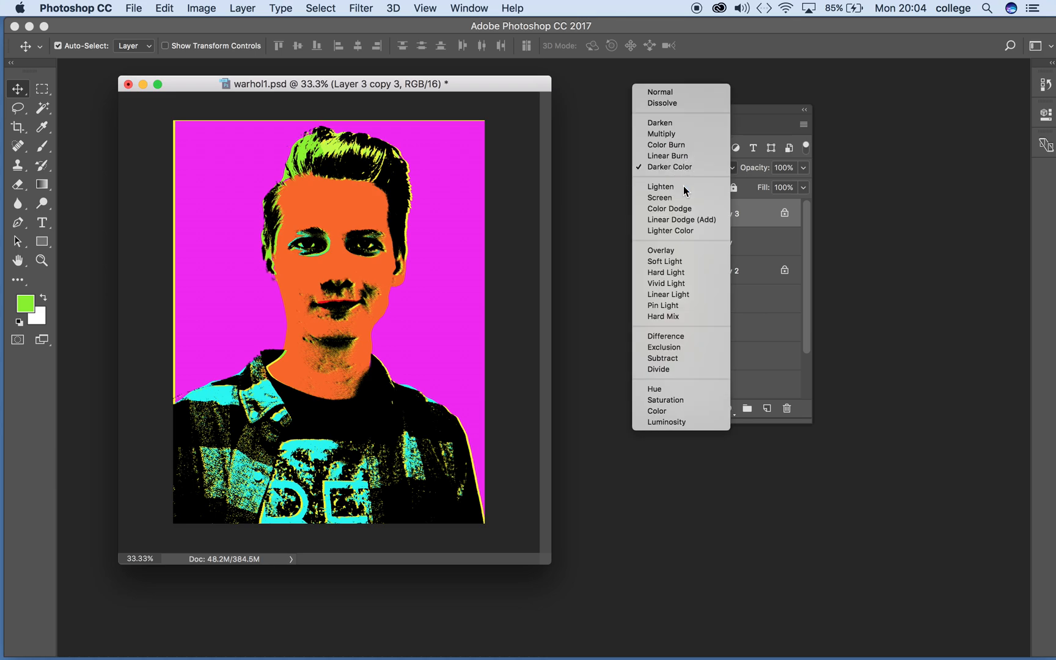
pyautogui.click(666, 186)
pyautogui.click(697, 171)
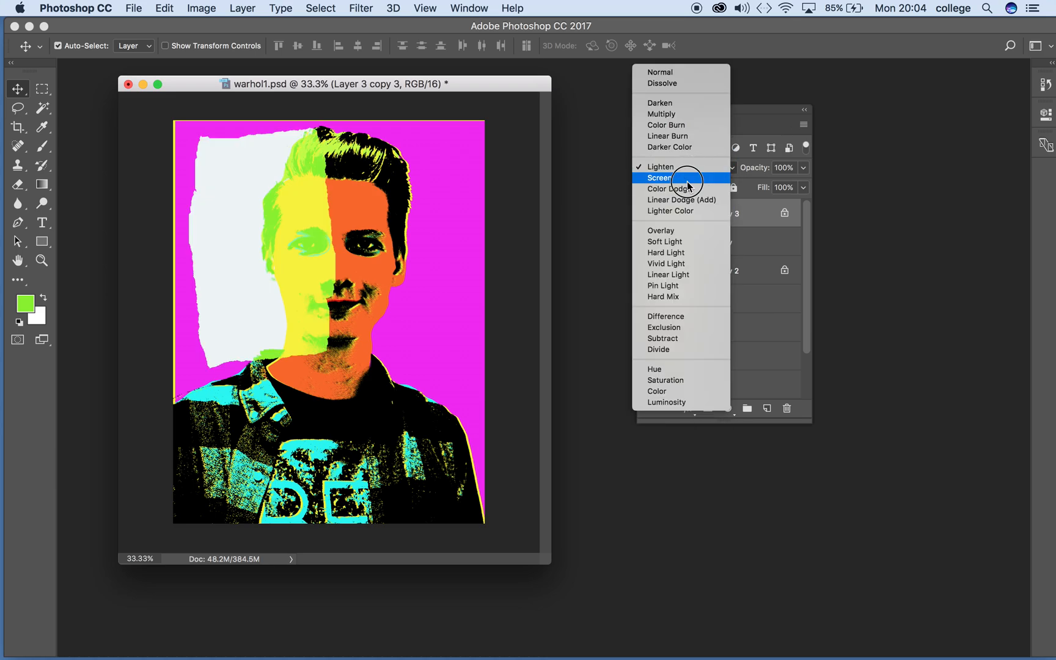
pyautogui.click(687, 178)
pyautogui.click(693, 174)
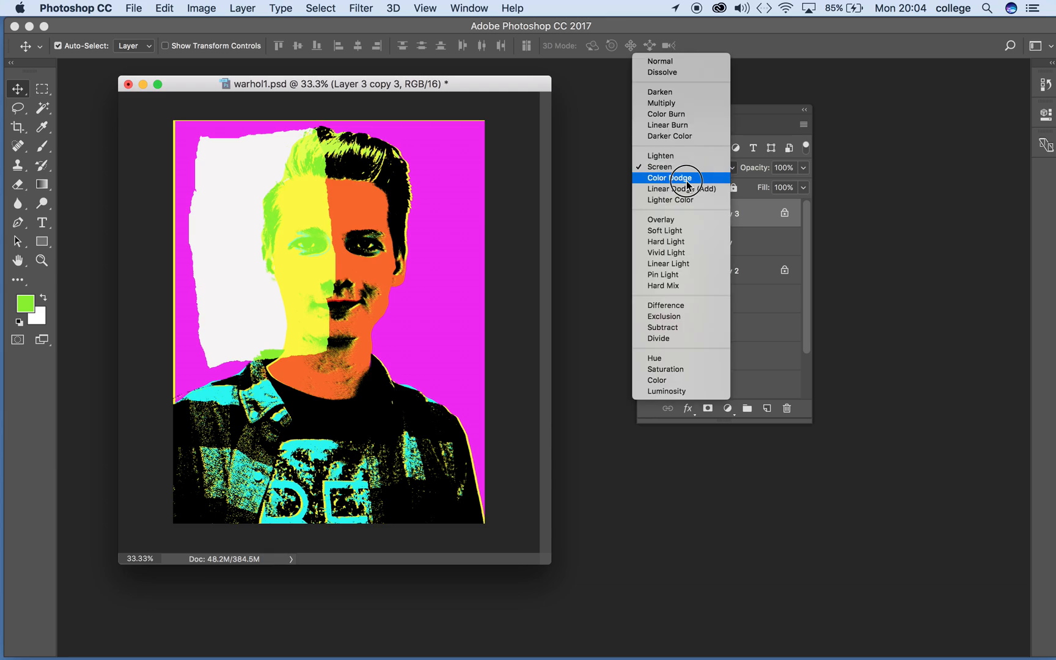
pyautogui.click(686, 186)
pyautogui.click(682, 171)
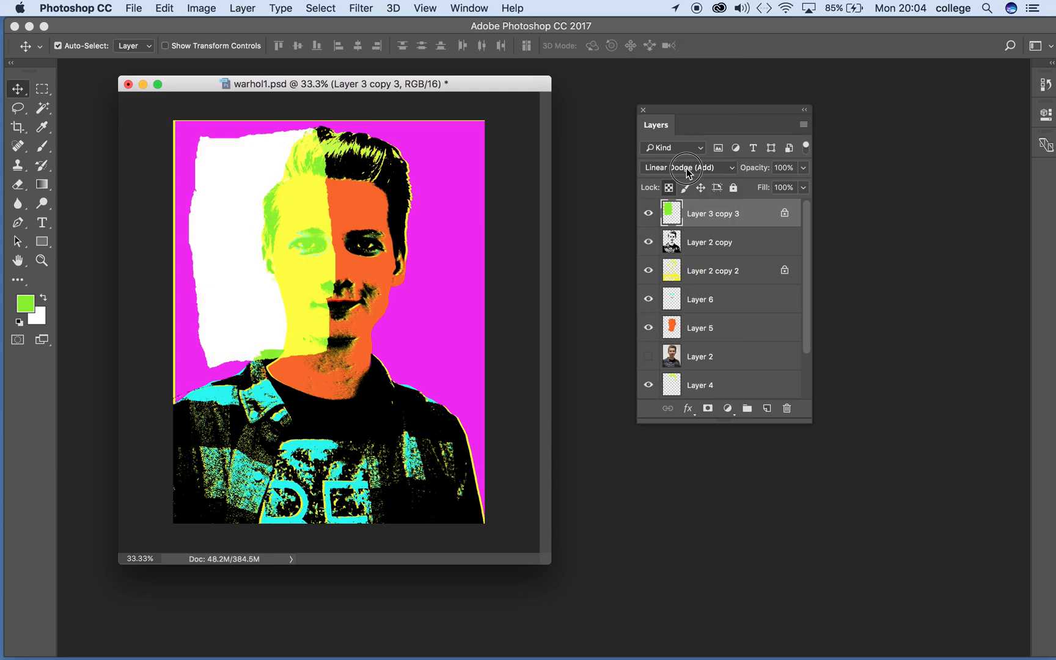
pyautogui.click(685, 171)
pyautogui.click(682, 178)
# - Try the Overlay, Soft Light, Hard Light and Vivid Light blend modes on the green paper layer
pyautogui.click(689, 170)
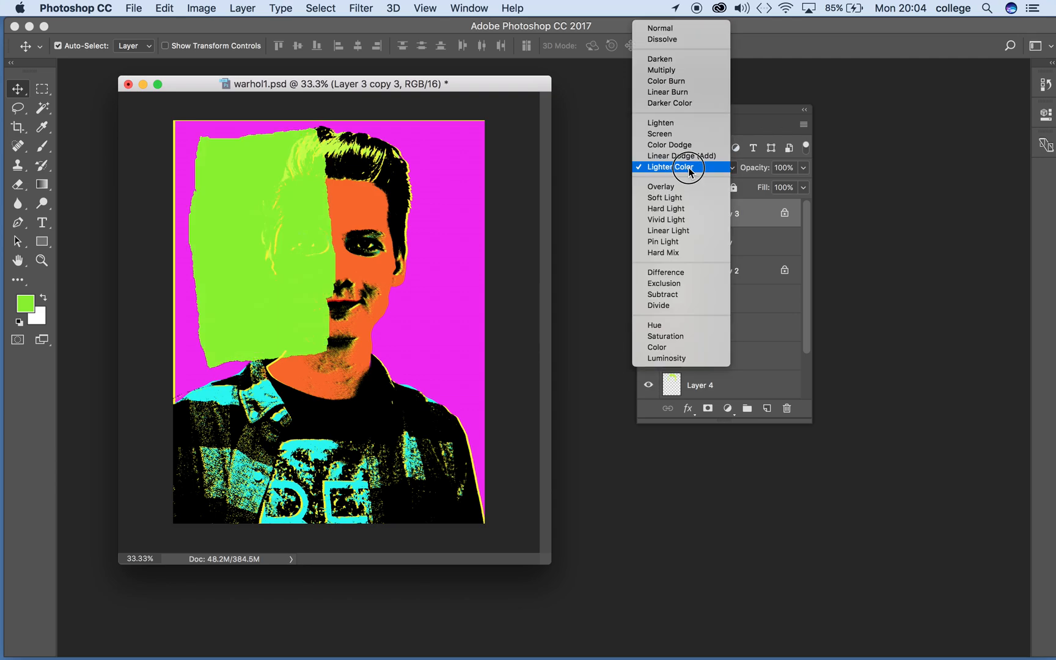
pyautogui.click(683, 192)
pyautogui.click(683, 168)
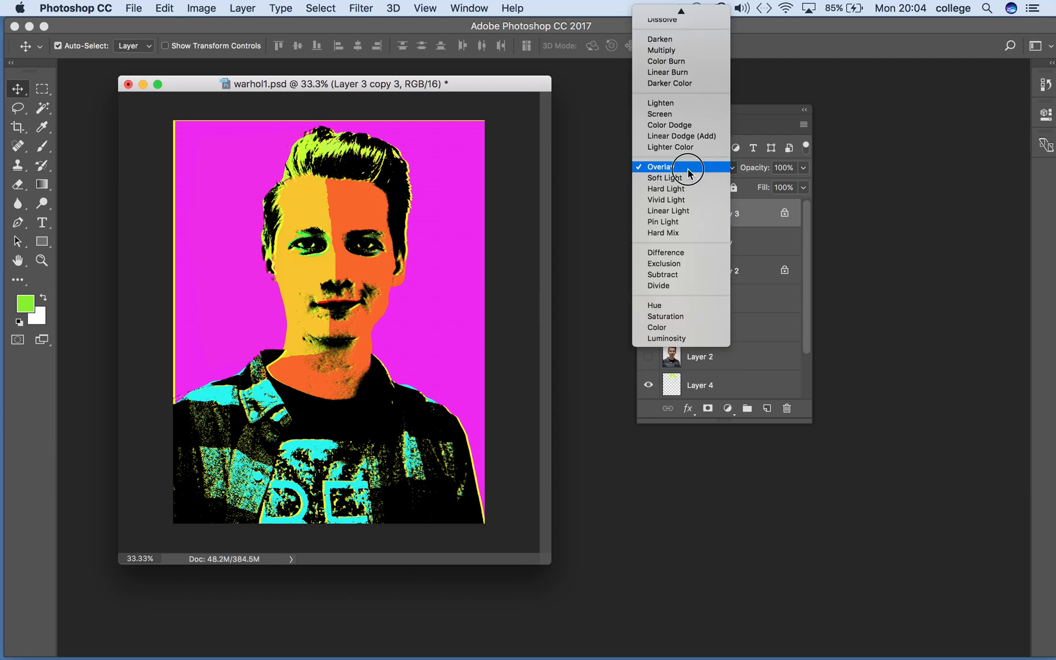
pyautogui.click(683, 179)
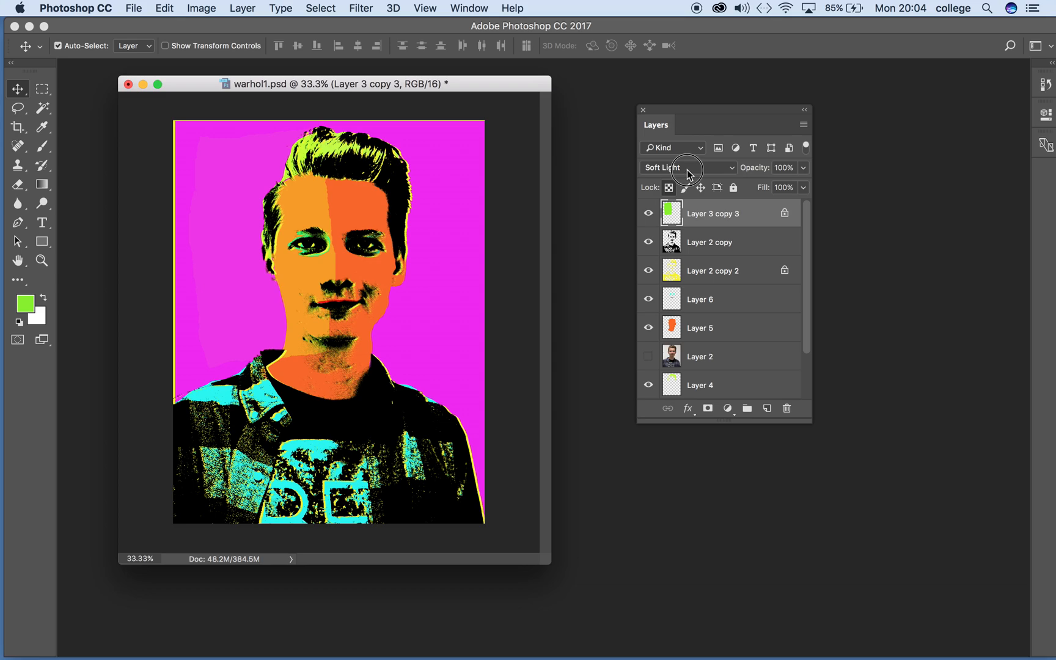
pyautogui.click(683, 170)
pyautogui.click(682, 180)
pyautogui.click(677, 170)
pyautogui.click(679, 181)
# - Try the Linear Light, Pin Light and Hard Mix blend modes on the green paper layer
pyautogui.click(678, 168)
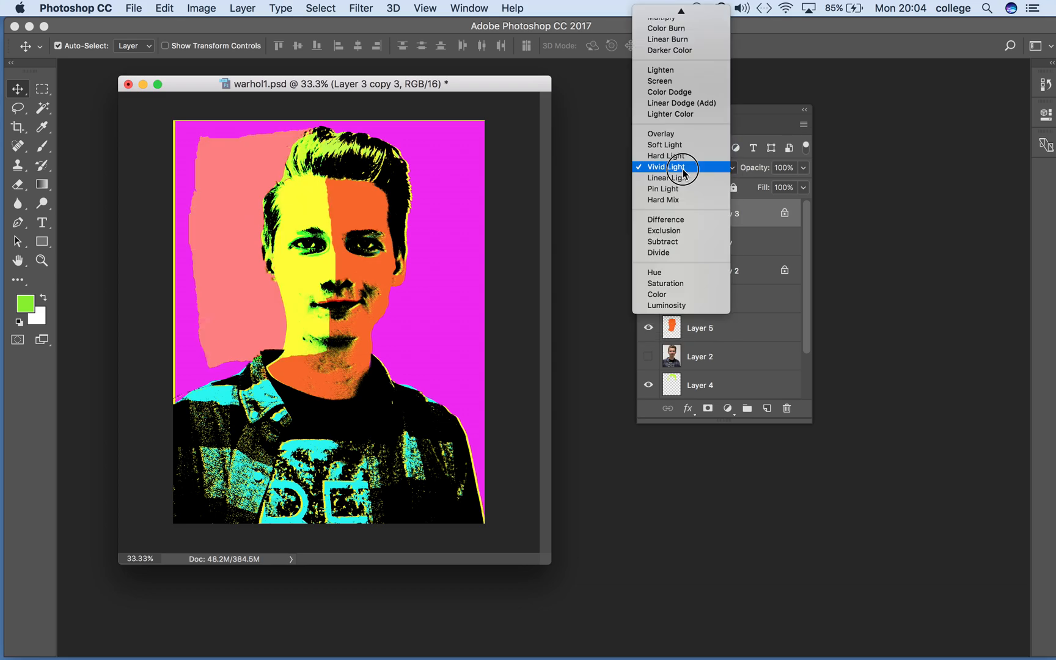
pyautogui.click(684, 178)
pyautogui.click(682, 170)
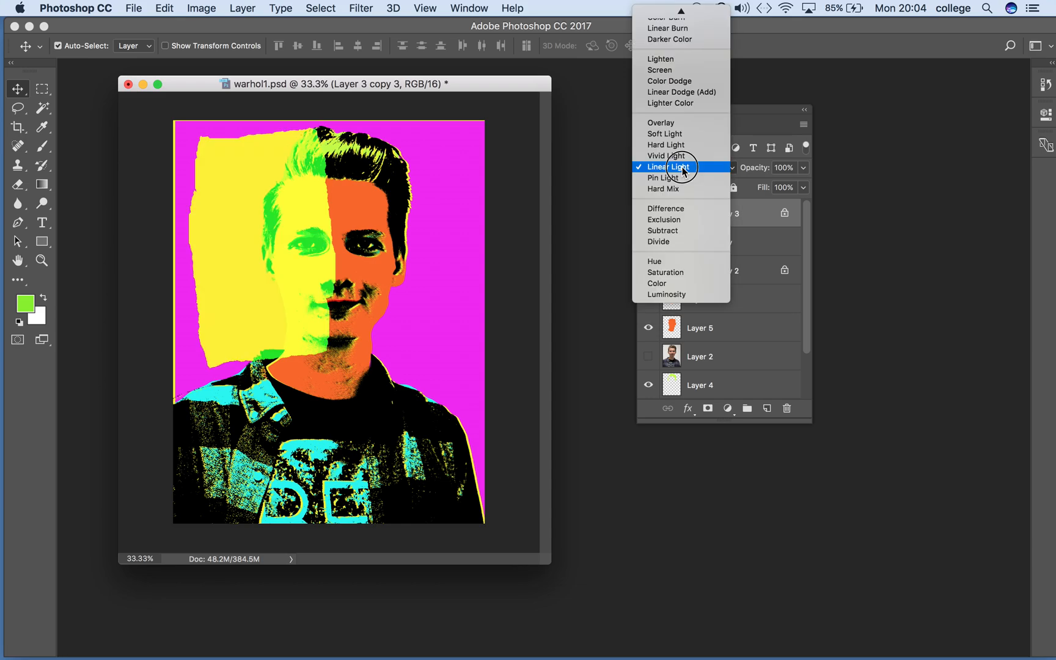
pyautogui.click(684, 180)
pyautogui.click(680, 170)
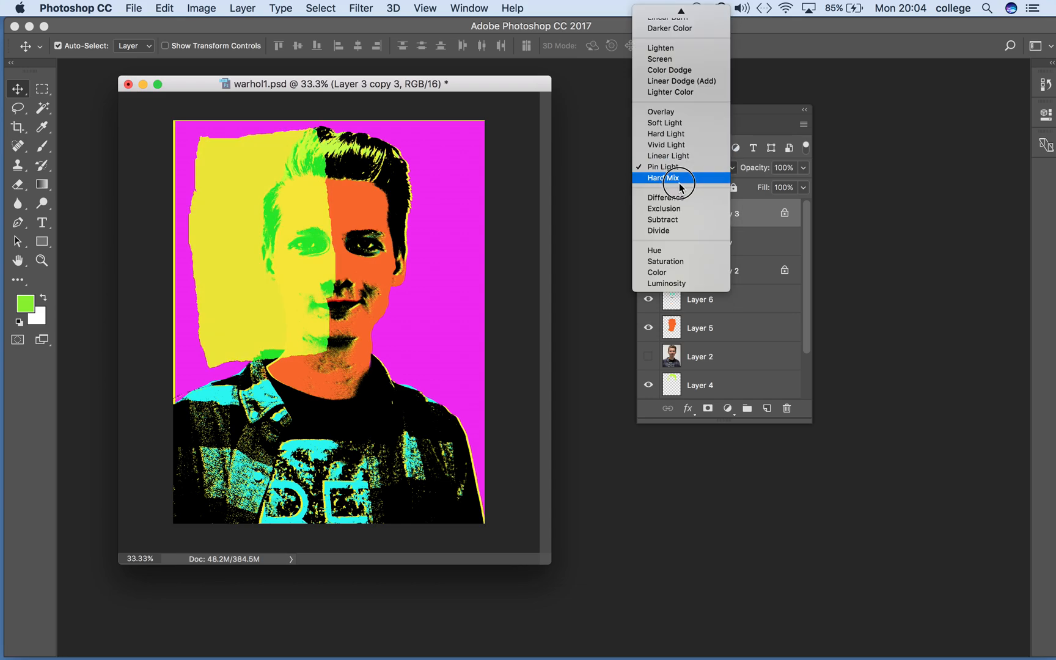
pyautogui.click(678, 179)
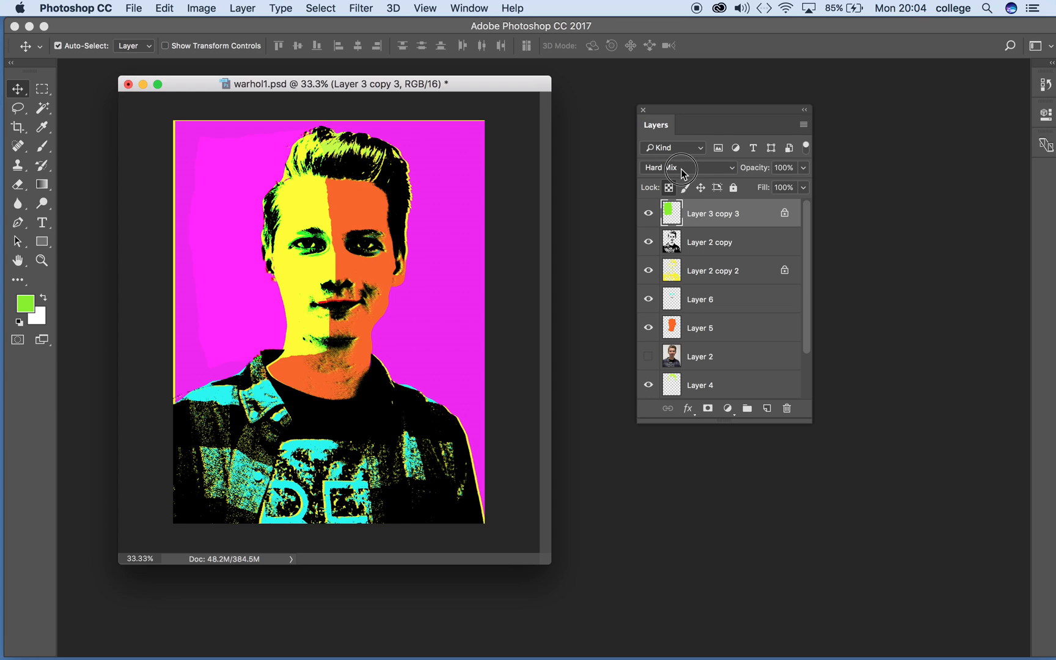
# - Try the Difference, Exclusion and Subtract blend modes on the green paper layer, and set it to Divide
pyautogui.click(680, 166)
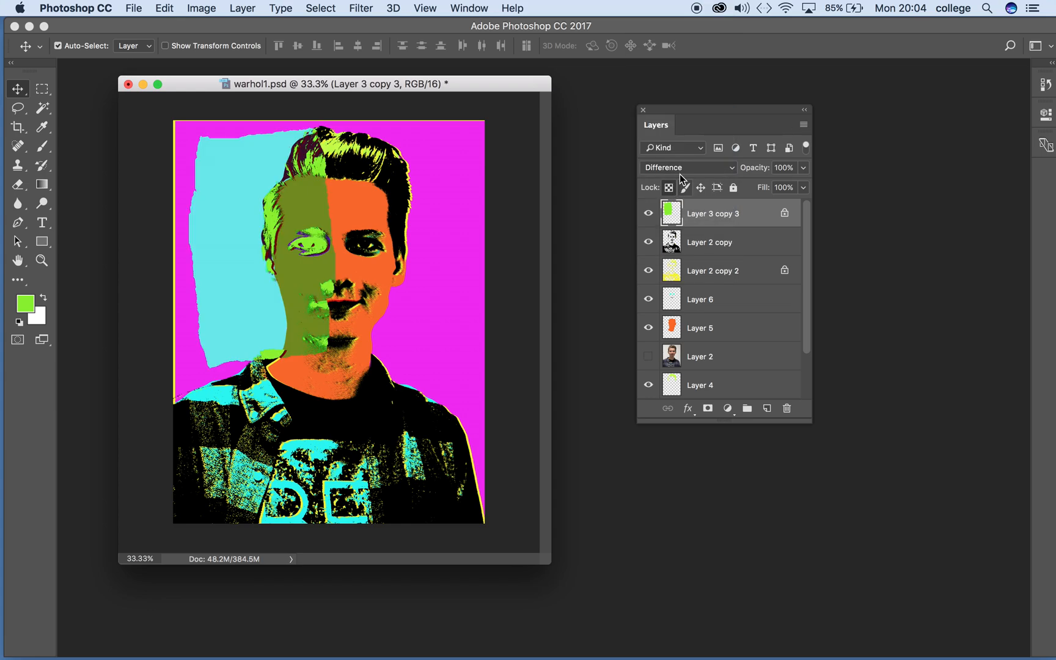
pyautogui.click(682, 169)
pyautogui.click(688, 174)
pyautogui.click(688, 170)
pyautogui.click(681, 180)
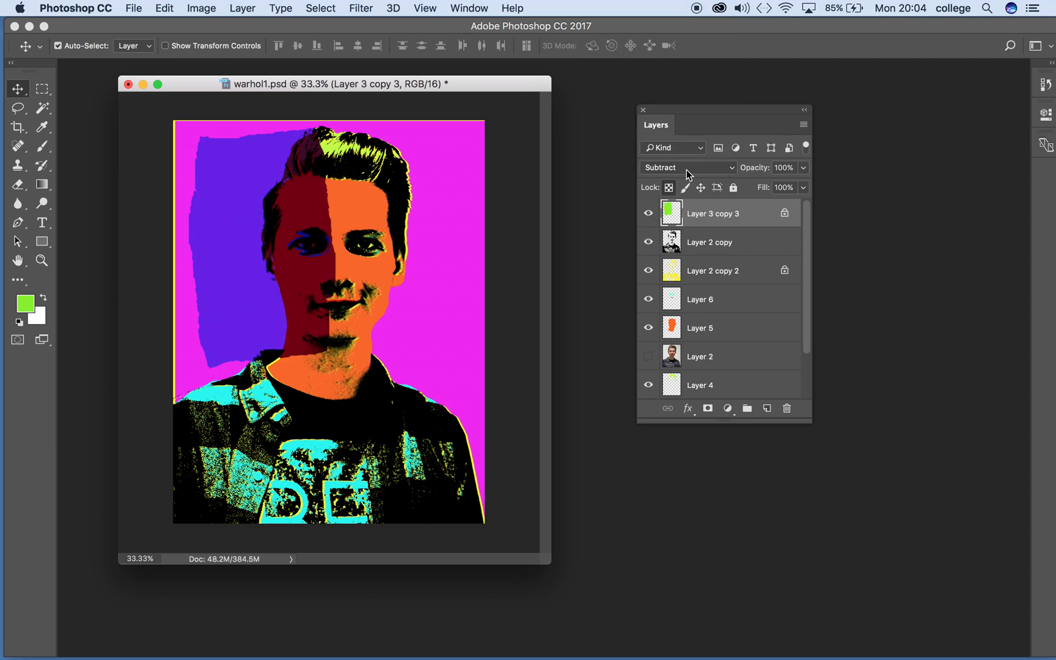
pyautogui.click(684, 167)
pyautogui.click(683, 178)
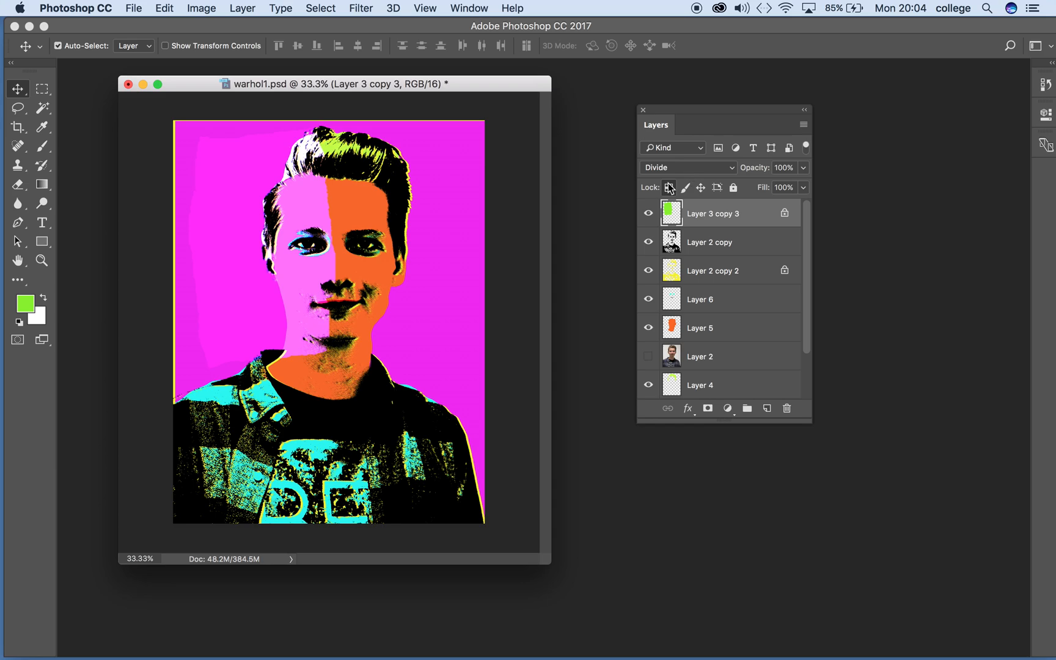
# - Shift the paper shape slightly up and left, and place a duplicate of it over the lower right of the face and shoulder
pyautogui.moveTo(297, 290); pyautogui.dragTo(285, 281)
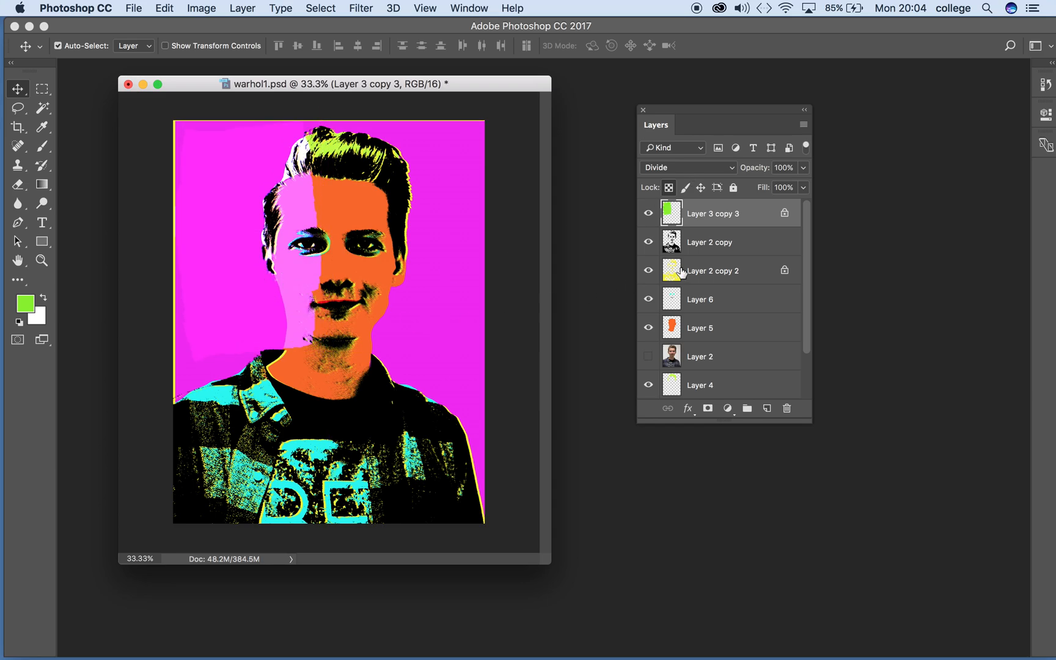
pyautogui.moveTo(726, 225); pyautogui.dragTo(766, 408)
pyautogui.moveTo(264, 236); pyautogui.dragTo(385, 373)
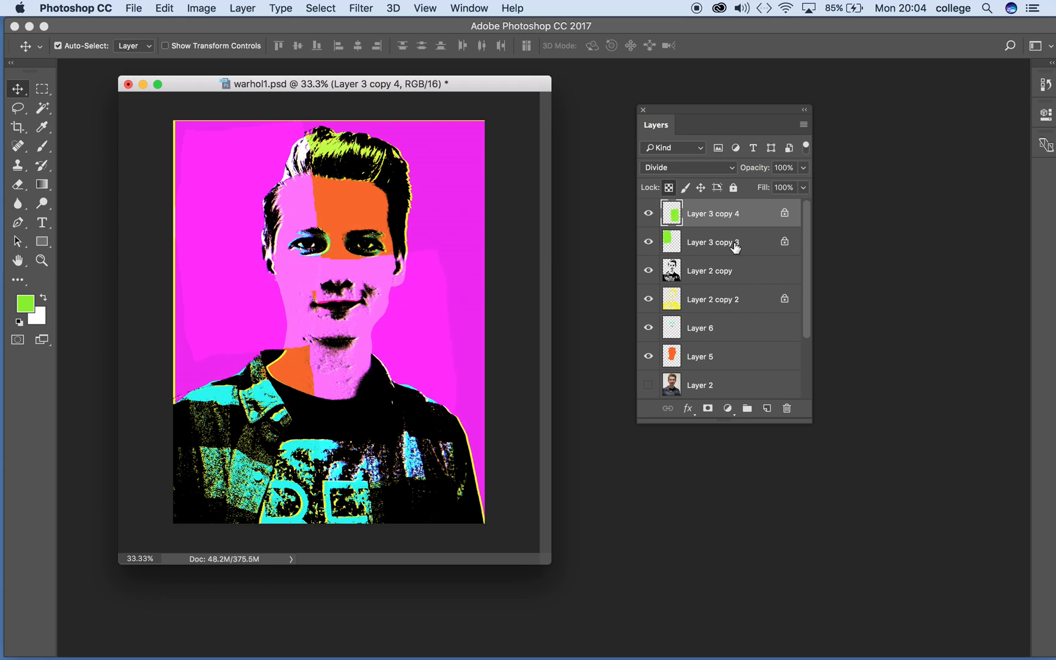
# - Try the Hue, Saturation and Color blend modes on the duplicated paper layer
pyautogui.click(730, 171)
pyautogui.click(688, 187)
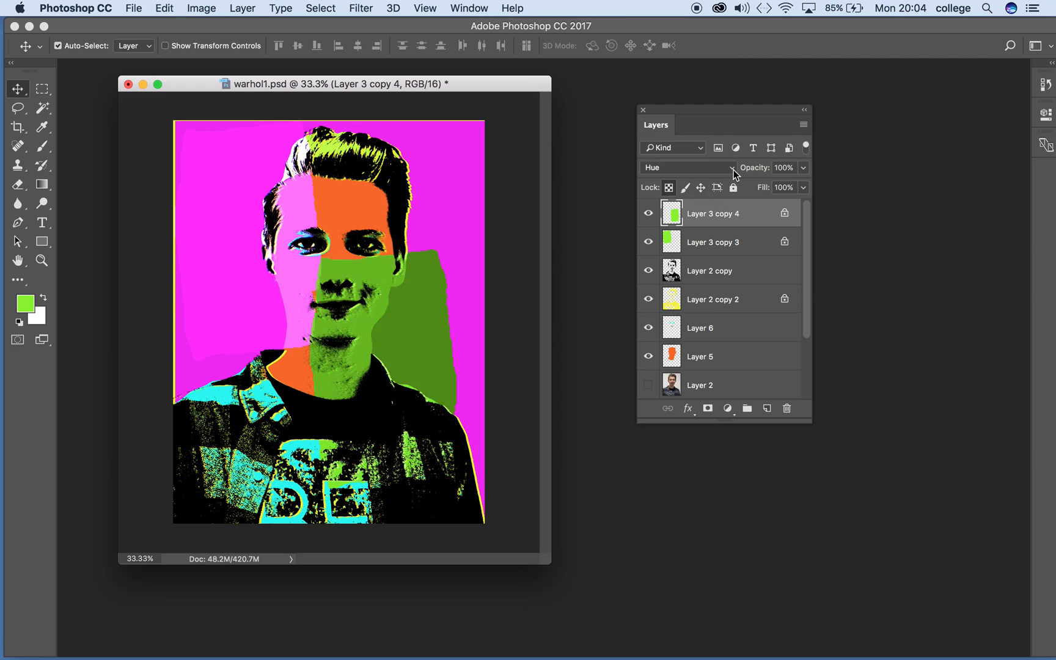
pyautogui.click(736, 171)
pyautogui.click(702, 177)
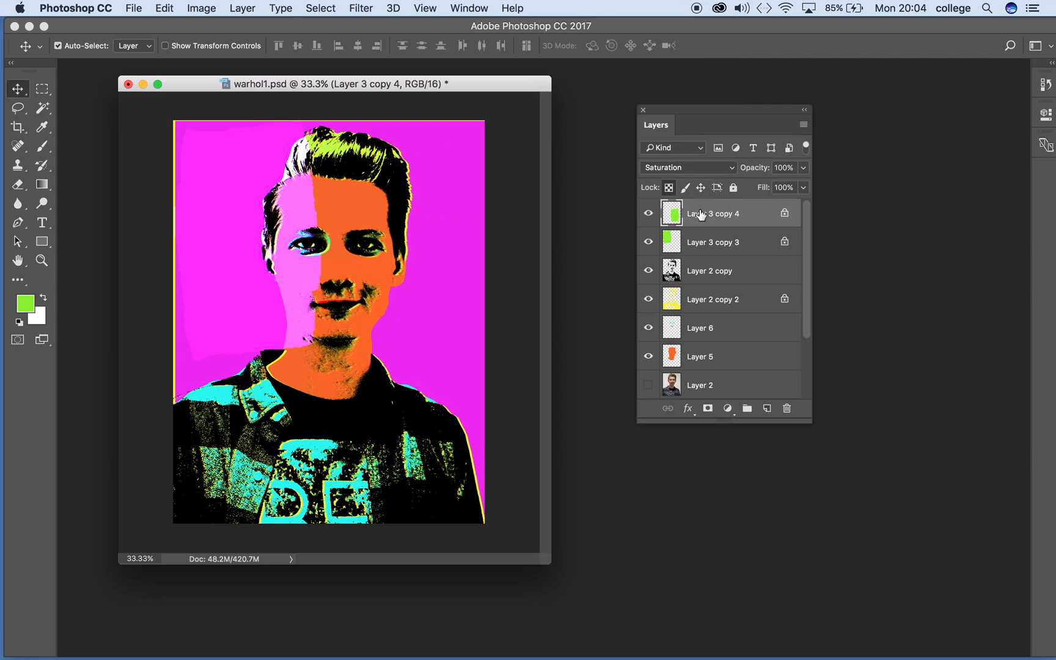
pyautogui.click(723, 166)
pyautogui.click(701, 182)
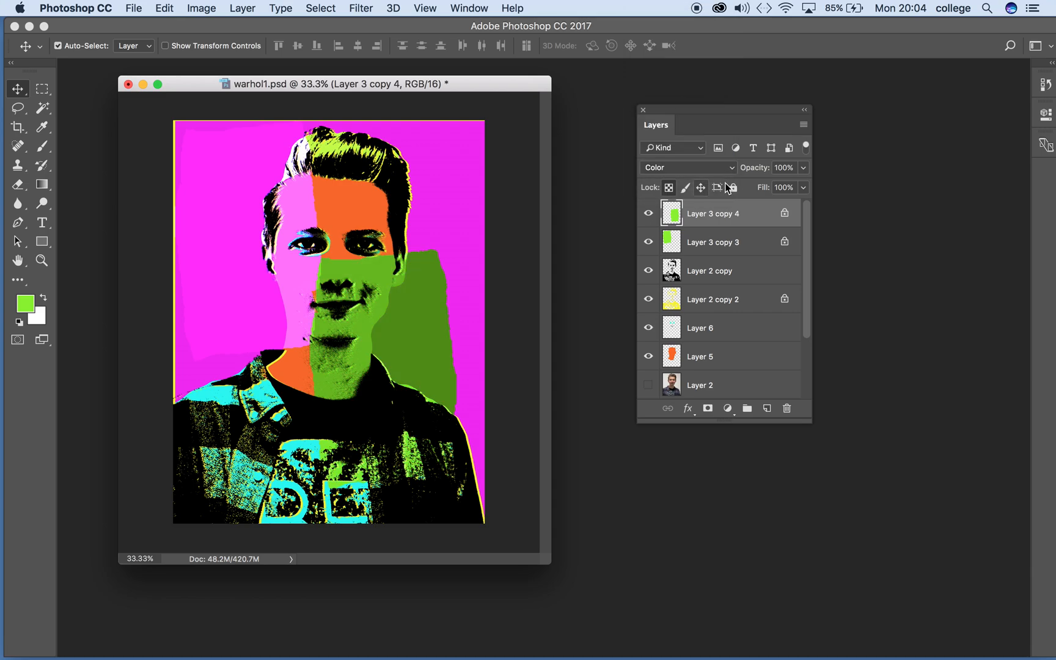
# - Set the duplicated paper layer to Luminosity and move it slightly up and to the right
pyautogui.click(733, 171)
pyautogui.click(711, 177)
pyautogui.moveTo(438, 332); pyautogui.dragTo(398, 318)
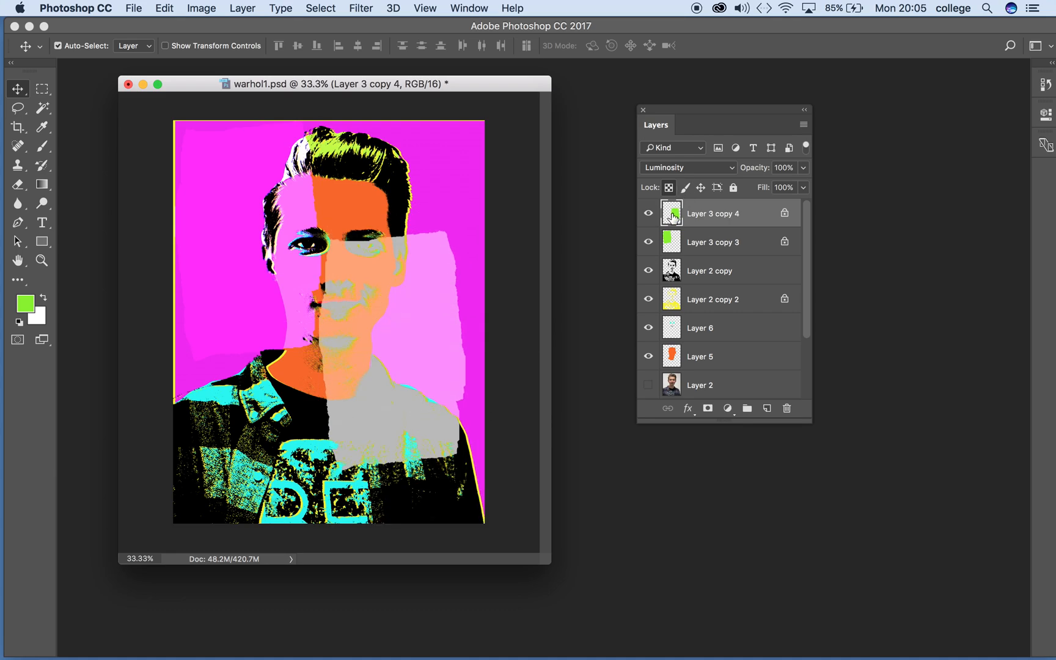
# - Set the foreground colour to blue 0abaf3 and fill the duplicated paper shape with it
pyautogui.click(29, 310)
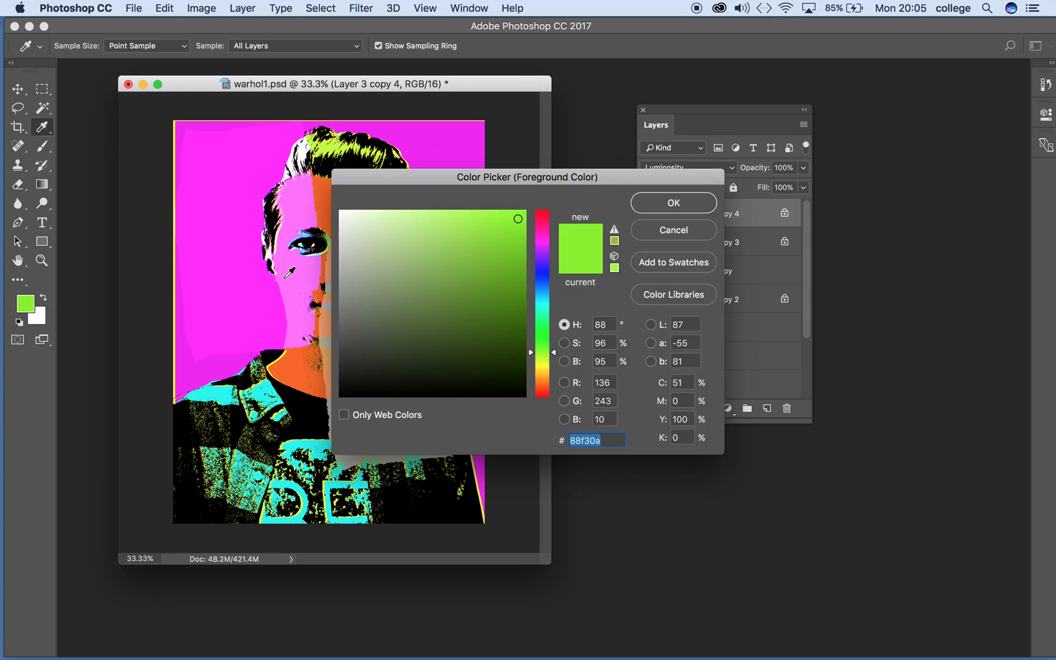
pyautogui.click(538, 297)
pyautogui.click(683, 205)
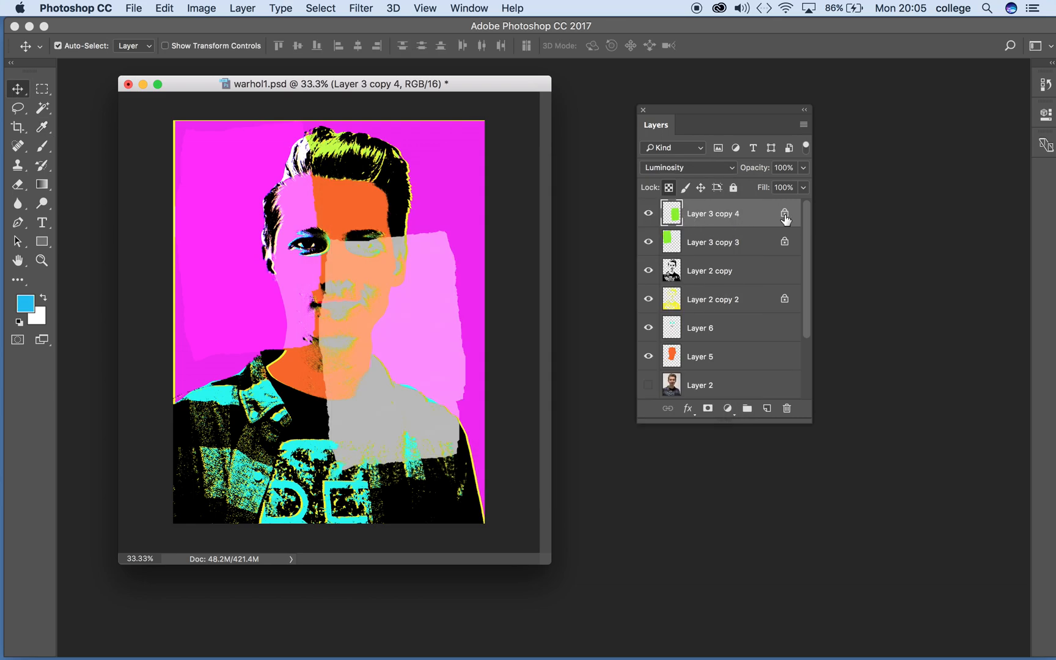
pyautogui.moveTo(785, 218)
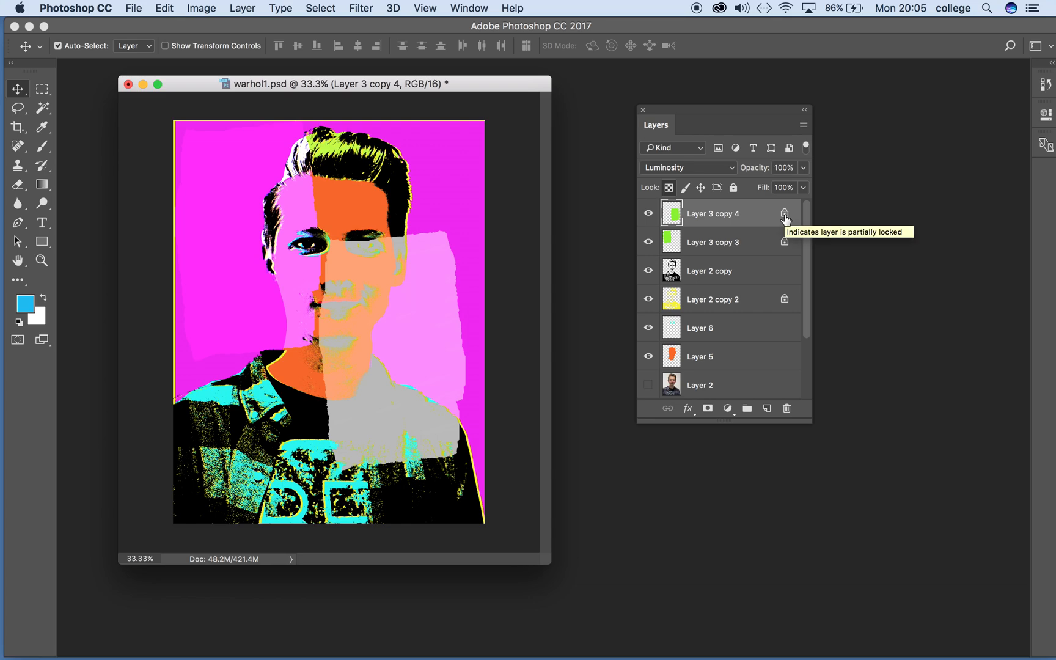
pyautogui.hotkey('alt', 'BackSpace')
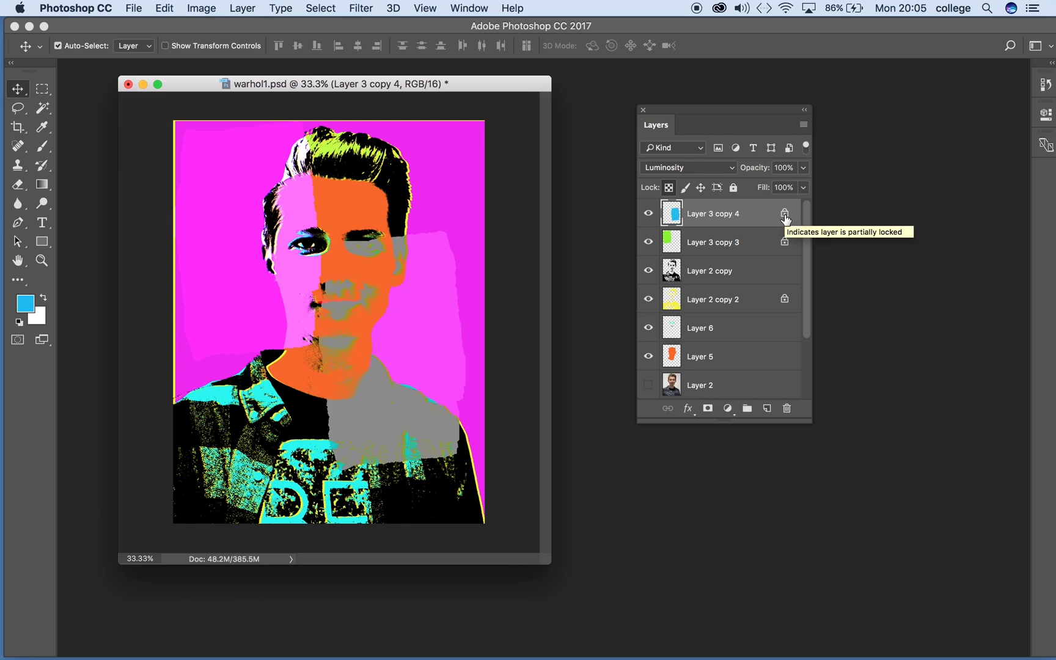
# - Return the duplicated paper layer to the Normal blend mode and fill its shape with a bright red foreground colour
pyautogui.click(684, 171)
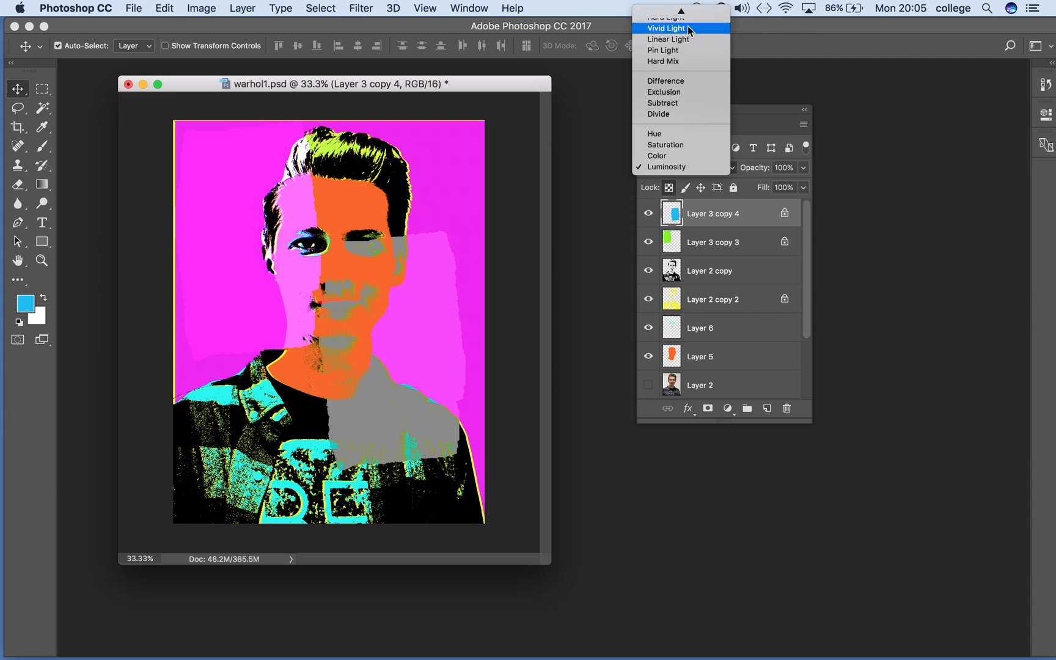
pyautogui.moveTo(680, 12)
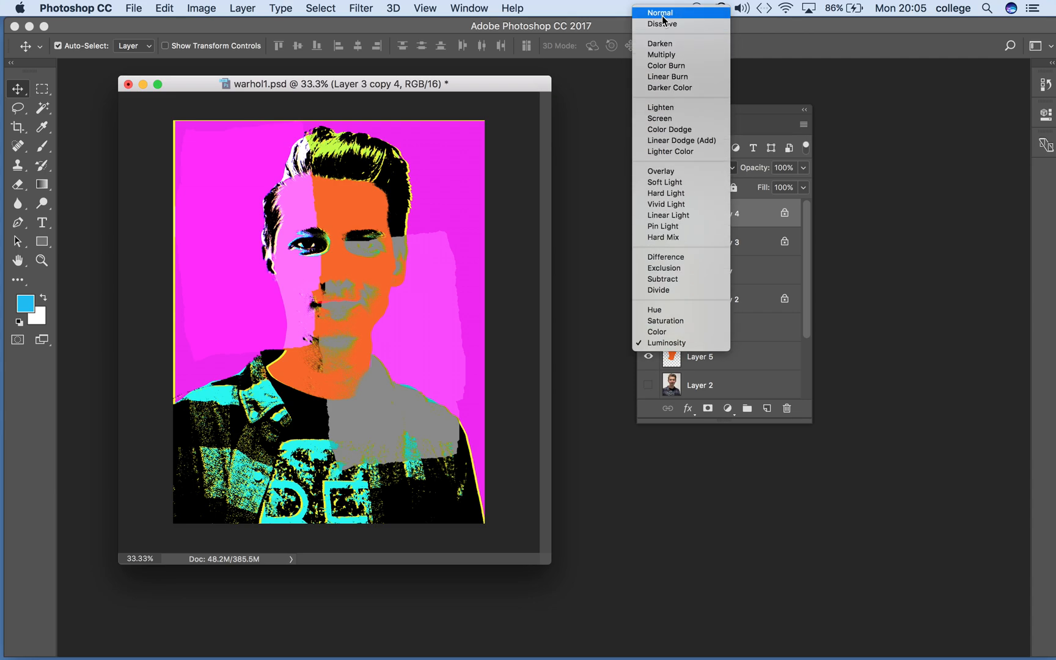
pyautogui.click(668, 13)
pyautogui.click(25, 303)
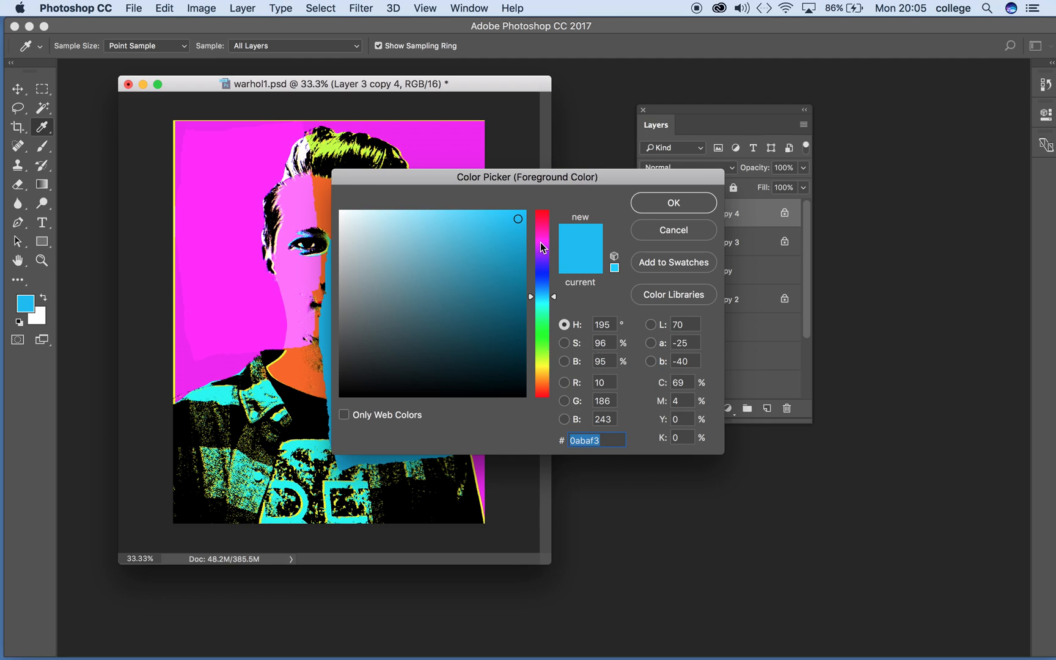
pyautogui.click(544, 367)
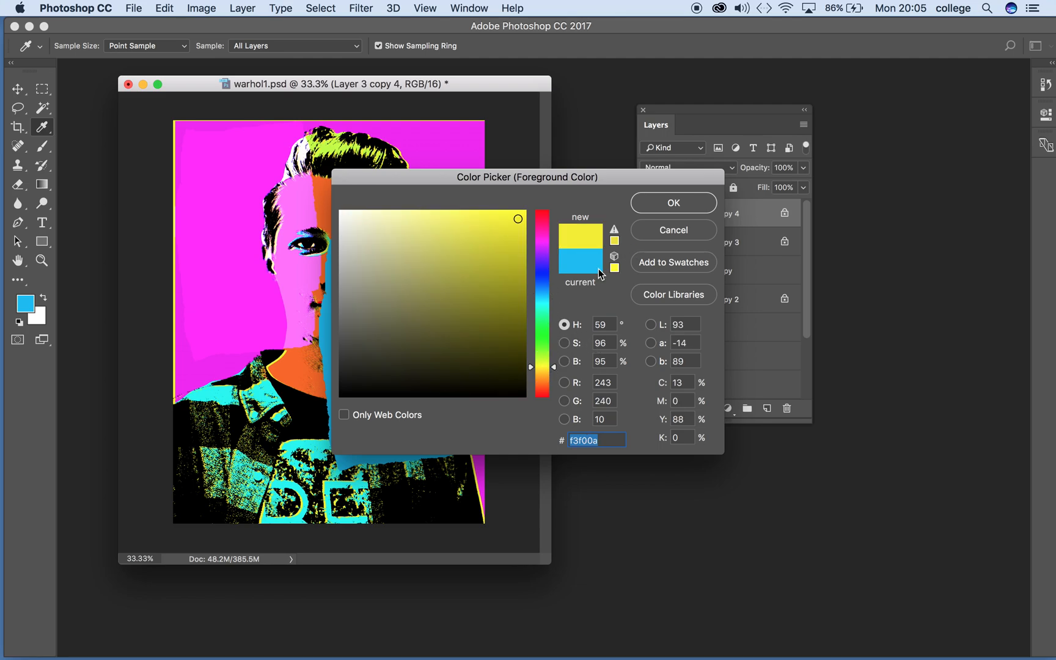
pyautogui.click(548, 393)
pyautogui.click(701, 199)
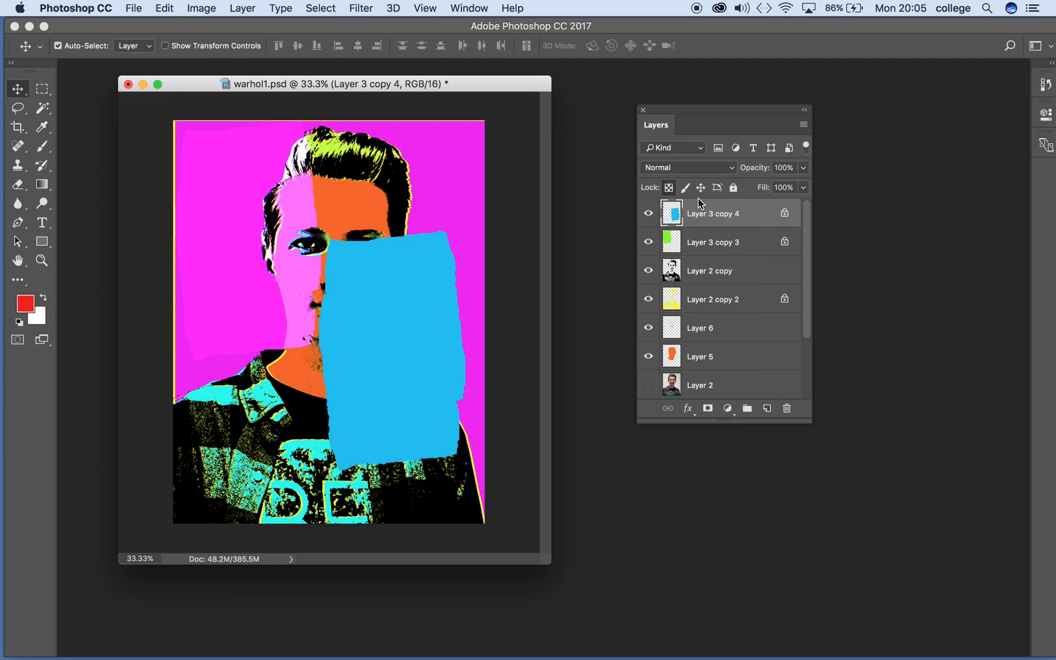
pyautogui.hotkey('alt', 'BackSpace')
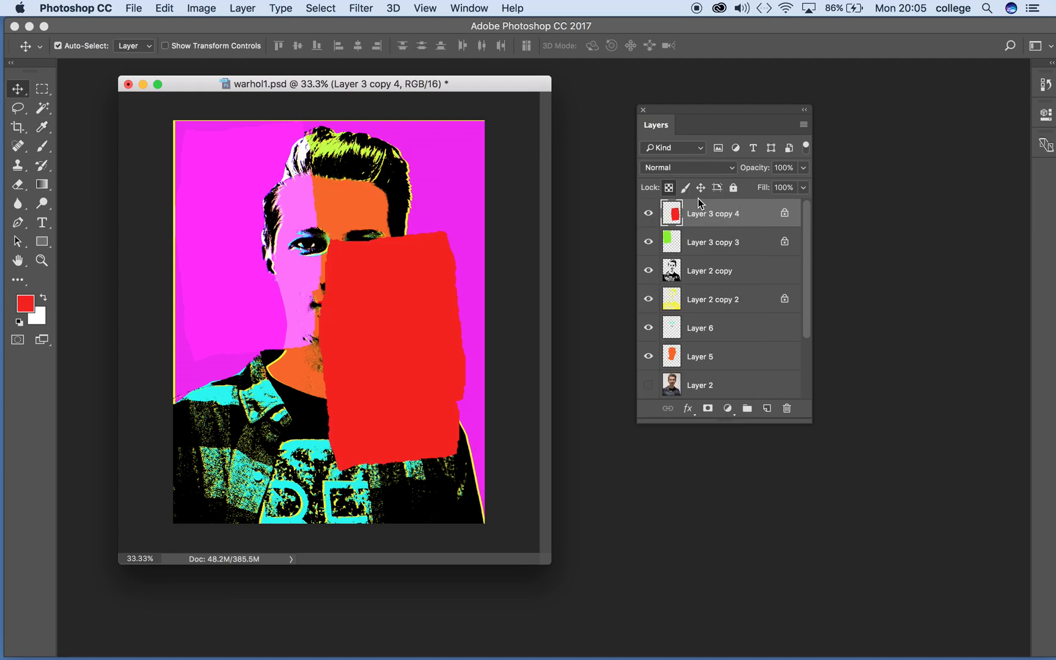
# - Try the Darken, Multiply and Color Burn blend modes on the red paper layer, then set it to Linear Burn
pyautogui.click(731, 167)
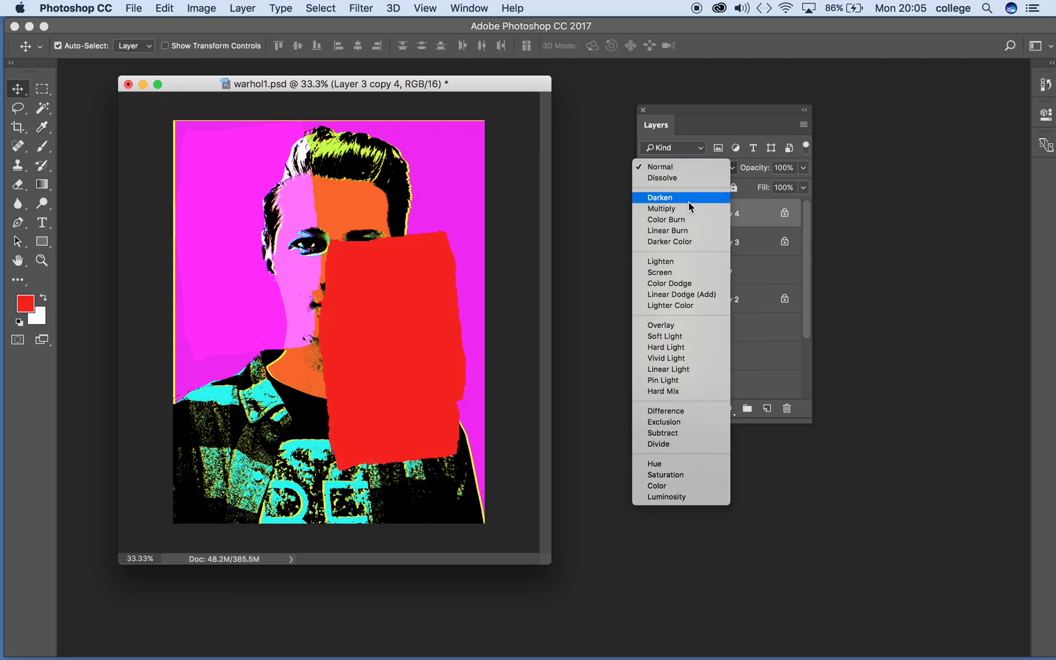
pyautogui.click(688, 201)
pyautogui.click(717, 169)
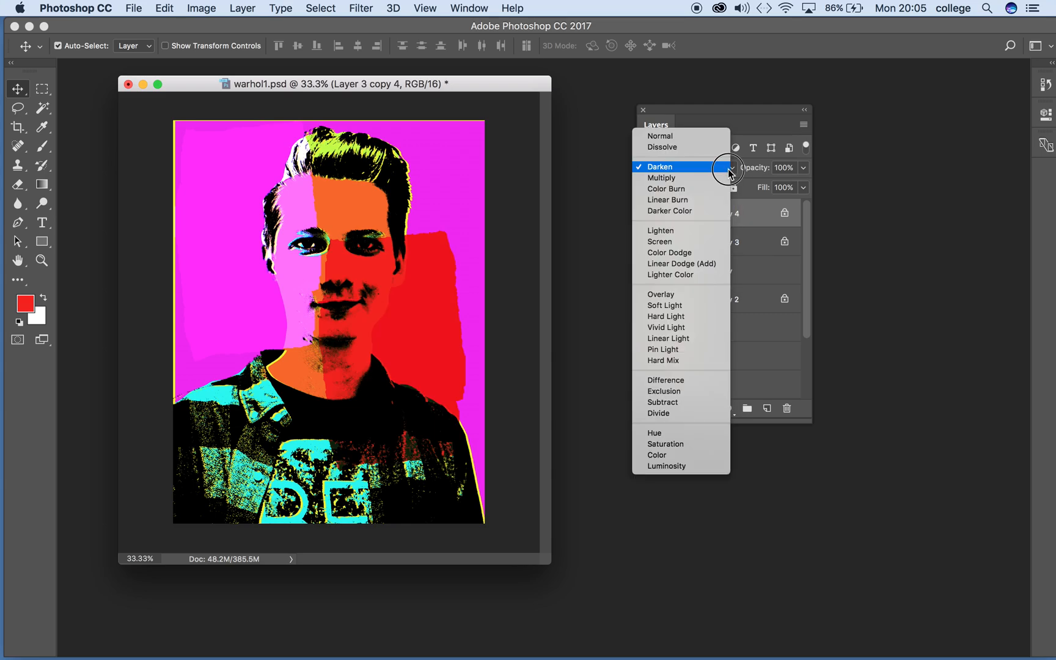
pyautogui.click(683, 179)
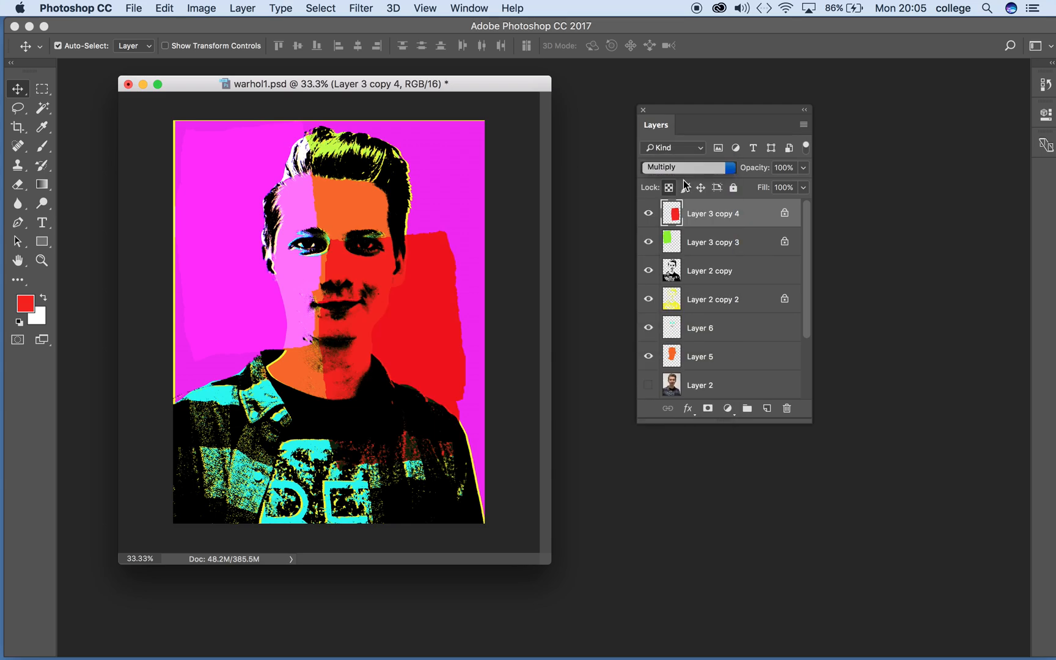
pyautogui.click(715, 170)
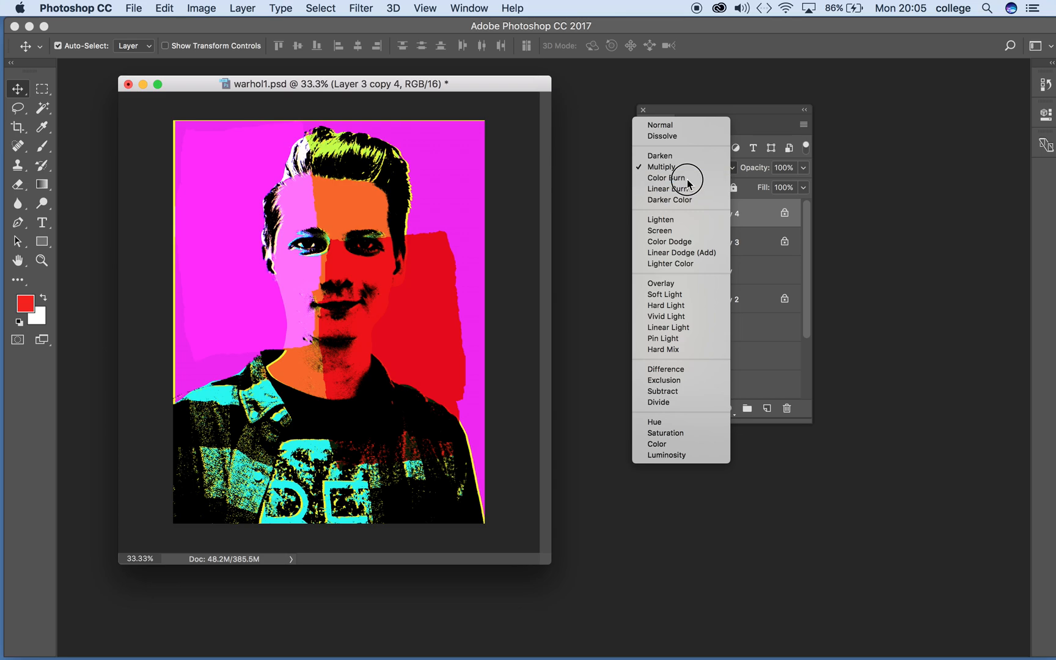
pyautogui.click(724, 178)
pyautogui.click(733, 167)
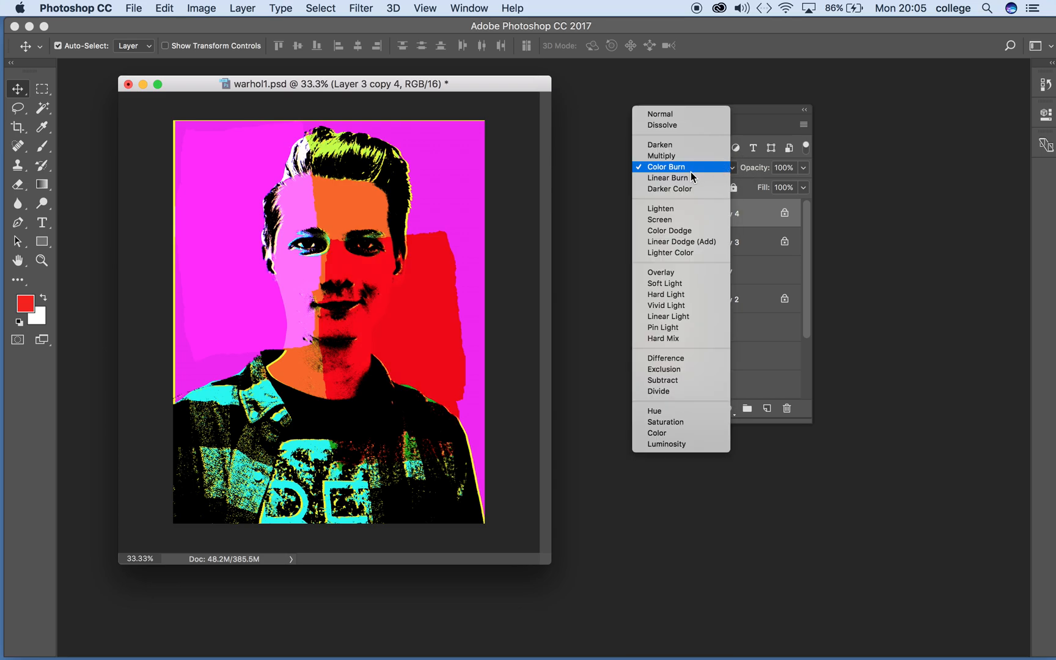
pyautogui.click(692, 179)
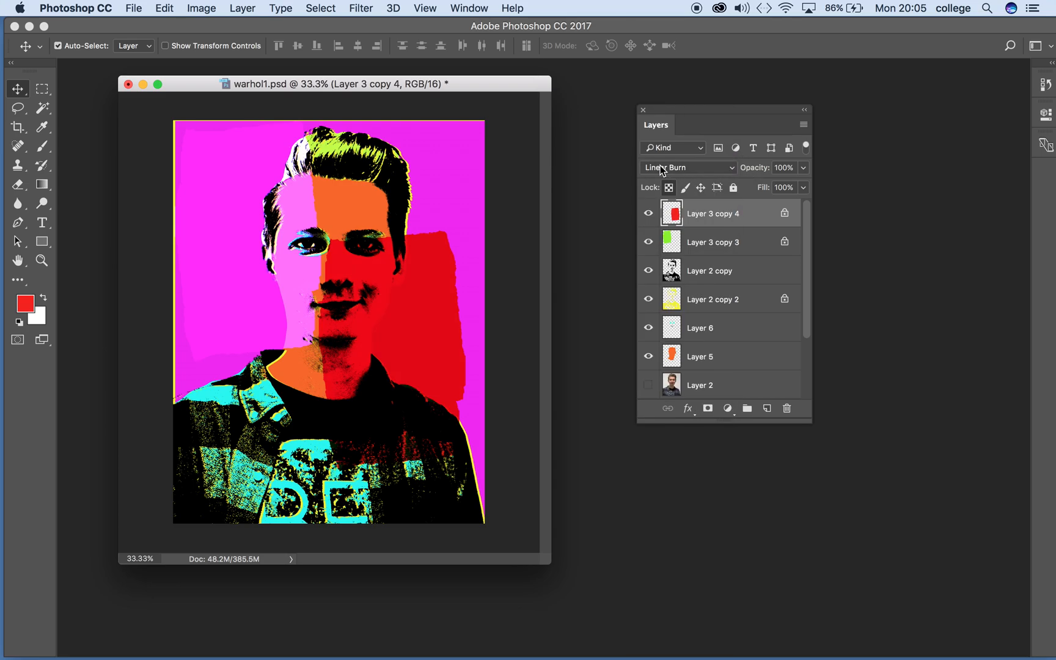
# - Add a gradient fill layer above the red paper layer and choose the blue-red-yellow gradient preset
pyautogui.click(241, 8)
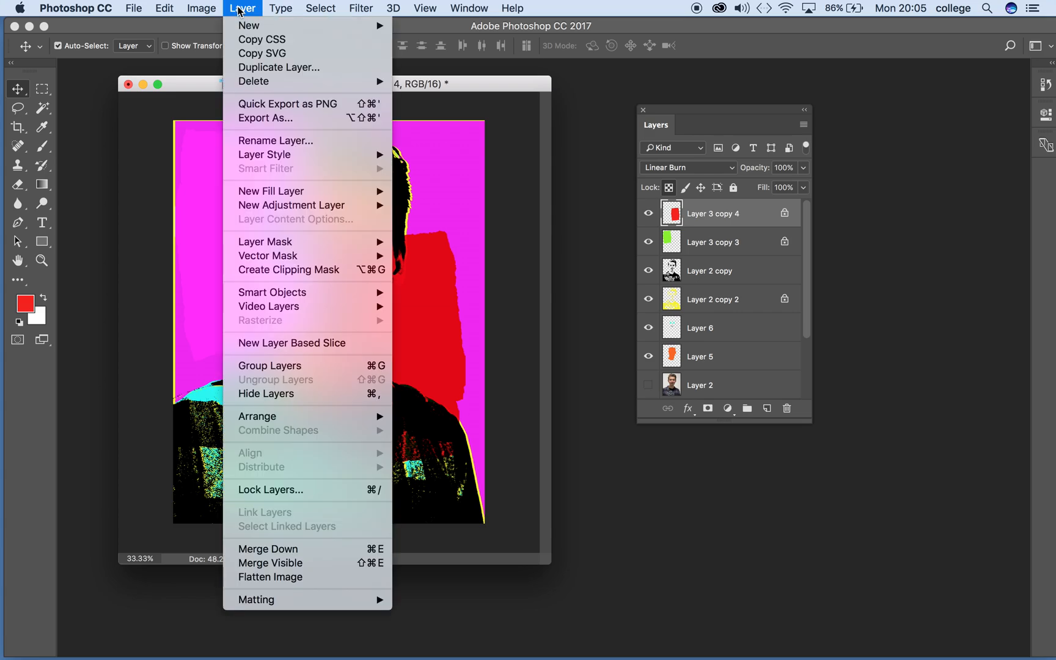
pyautogui.moveTo(291, 196)
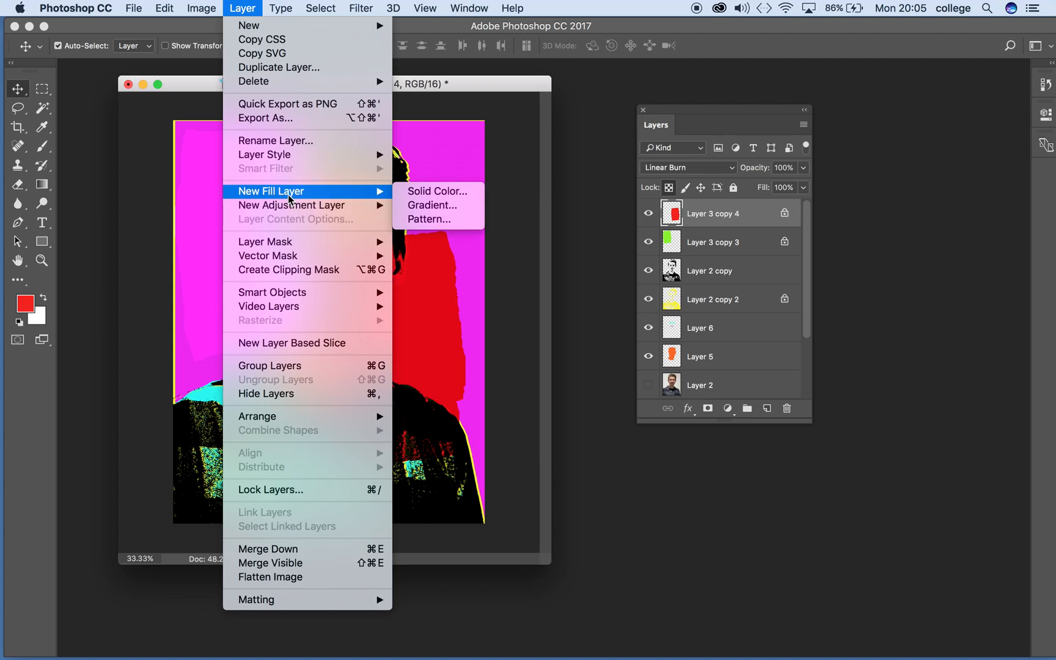
pyautogui.click(433, 207)
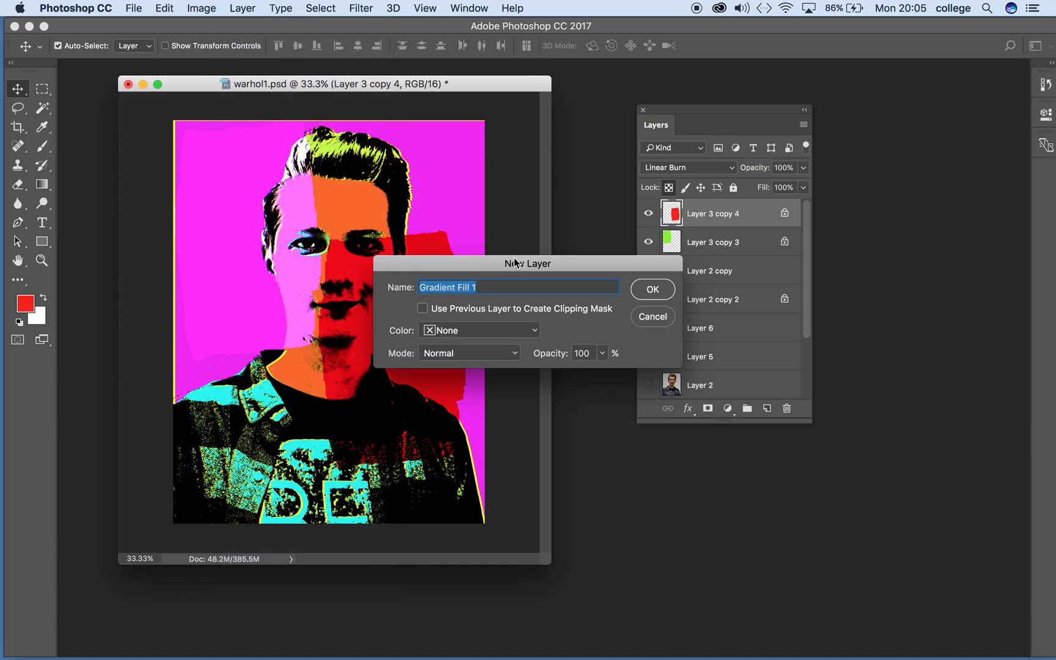
pyautogui.click(653, 289)
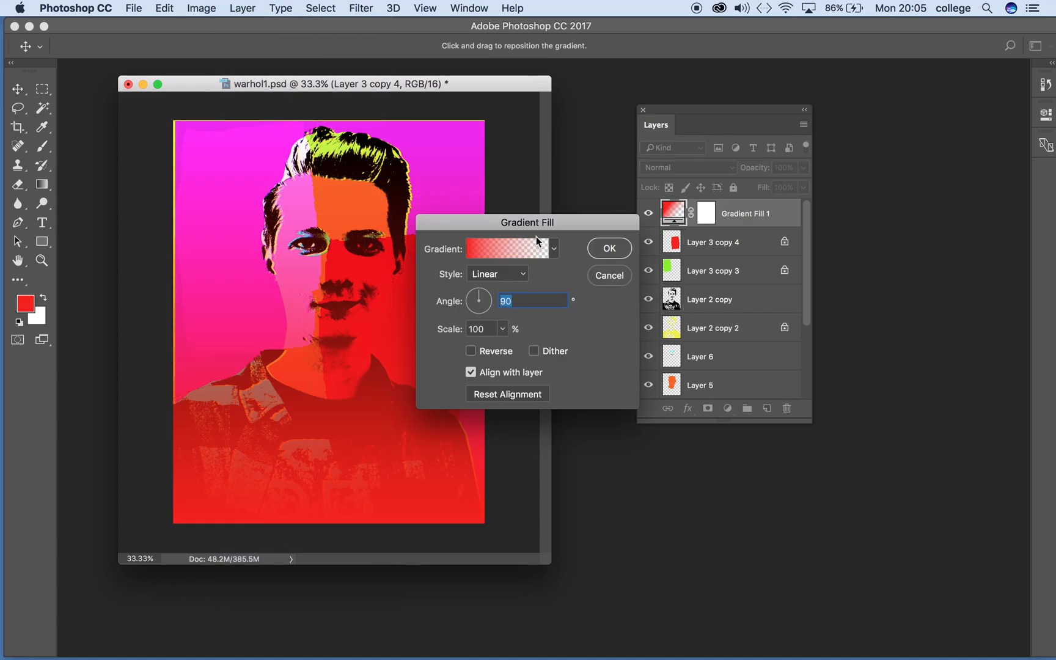
pyautogui.moveTo(532, 229); pyautogui.dragTo(543, 170)
pyautogui.click(562, 190)
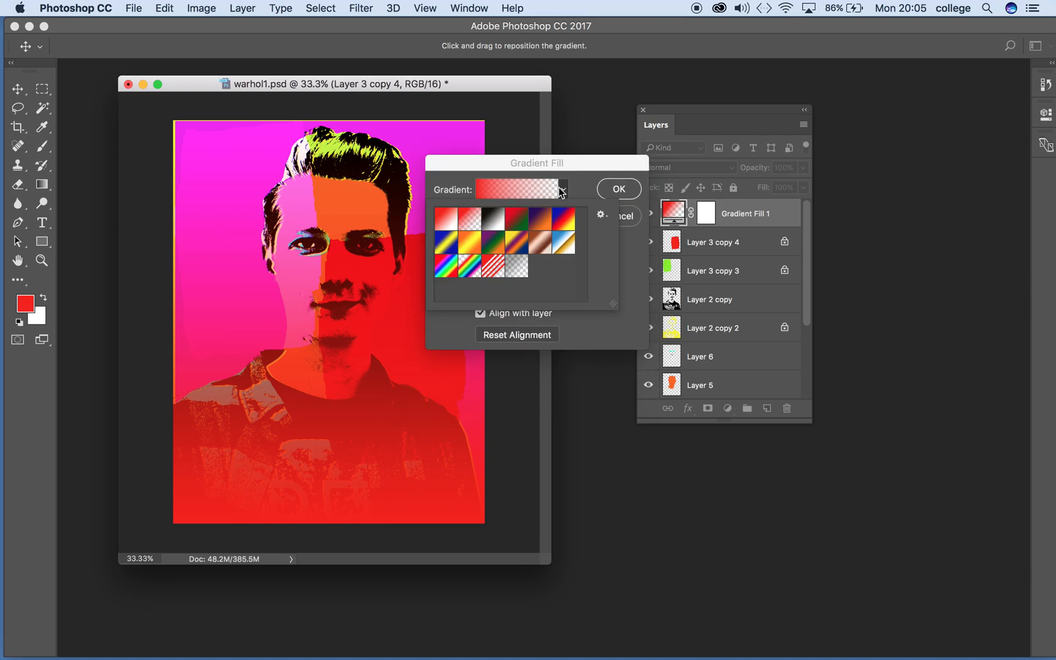
pyautogui.click(563, 221)
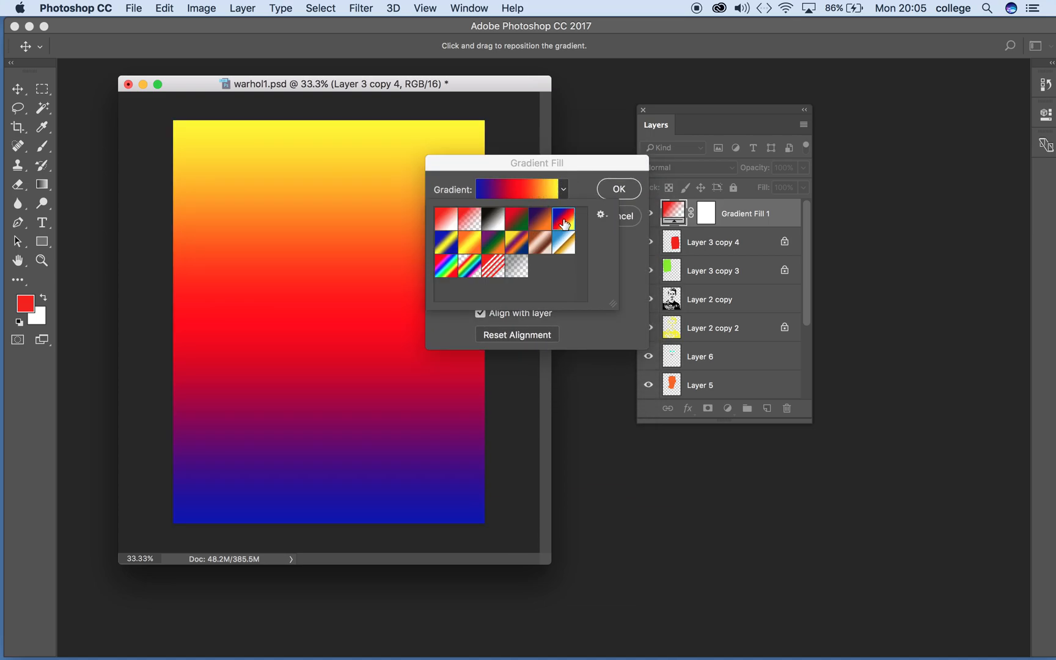
pyautogui.click(547, 165)
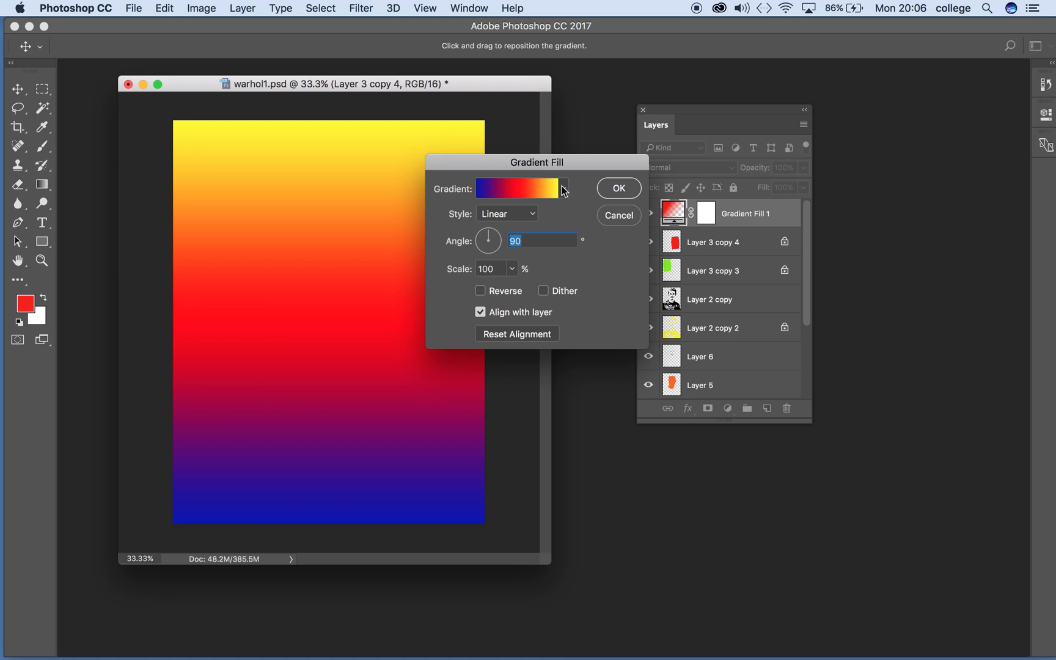
# - Append the Color Harmonies 1 and Color Harmonies 2 gradient sets to the presets and enlarge the preset picker
pyautogui.click(562, 190)
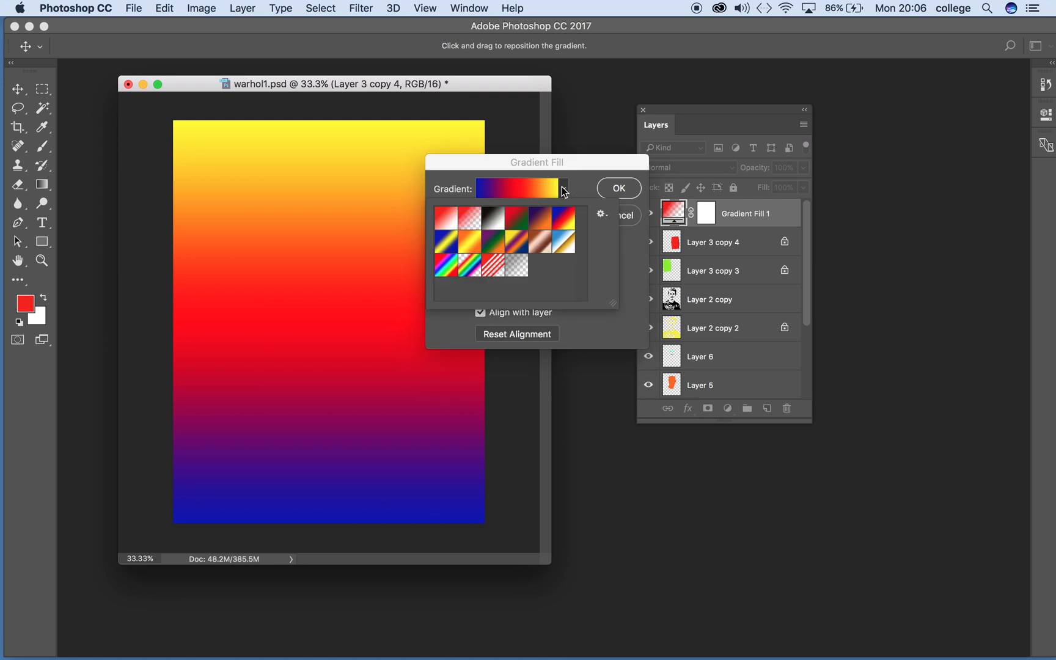
pyautogui.click(602, 215)
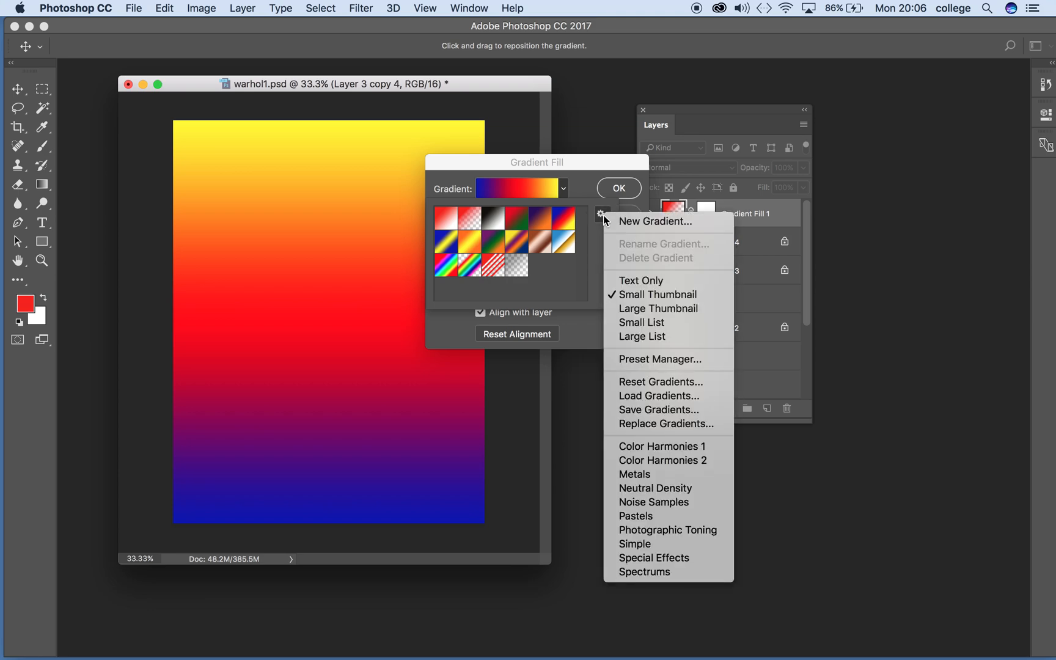
pyautogui.click(676, 450)
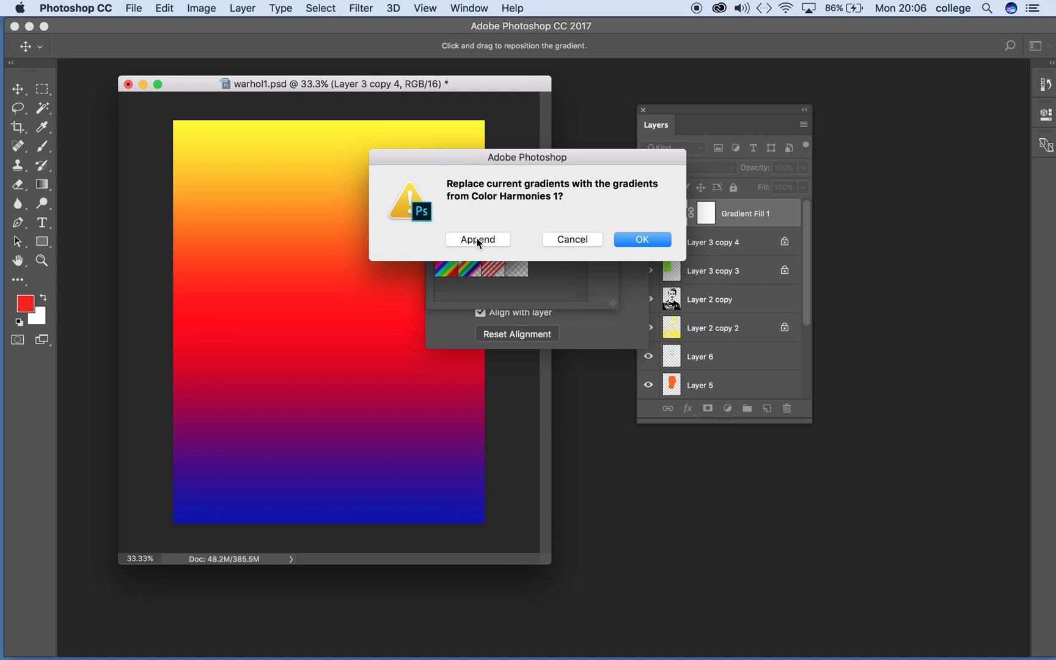
pyautogui.click(477, 240)
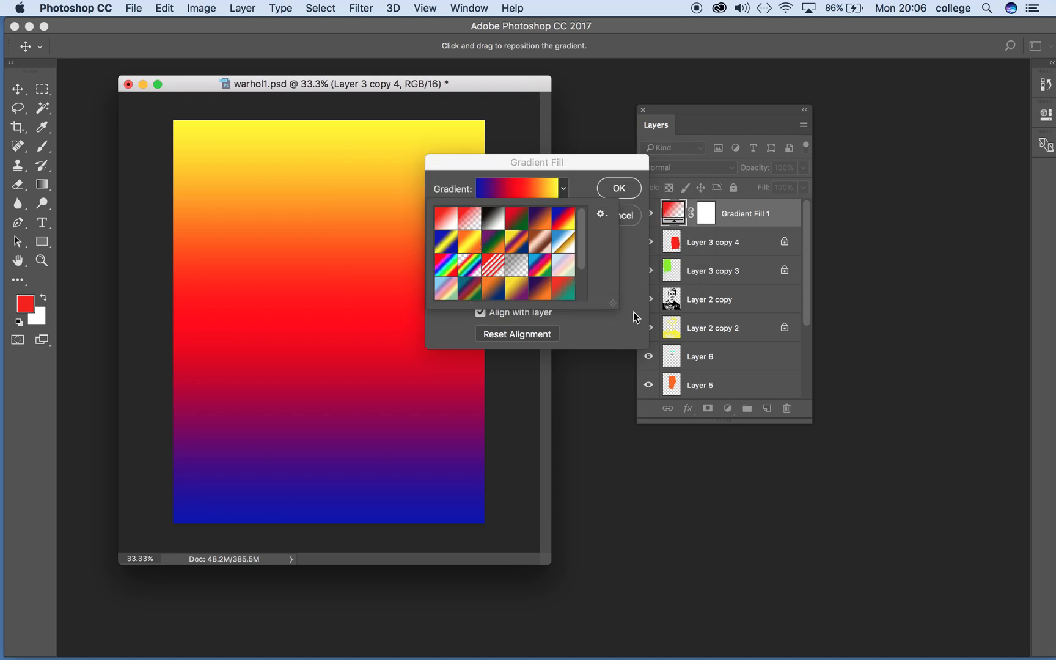
pyautogui.moveTo(613, 305); pyautogui.dragTo(762, 476)
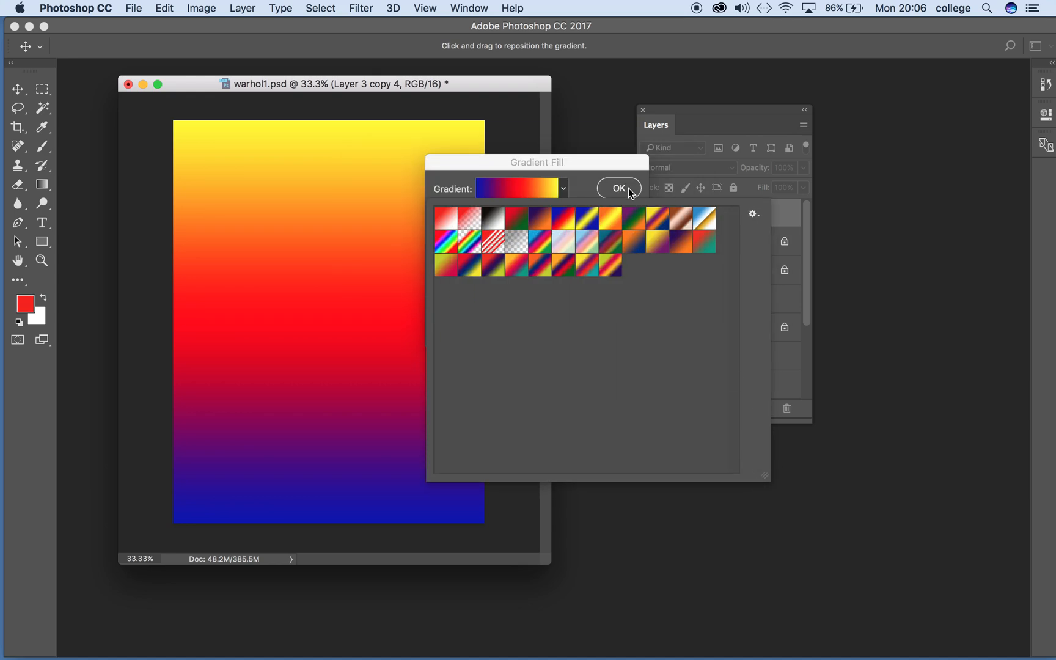
pyautogui.click(755, 215)
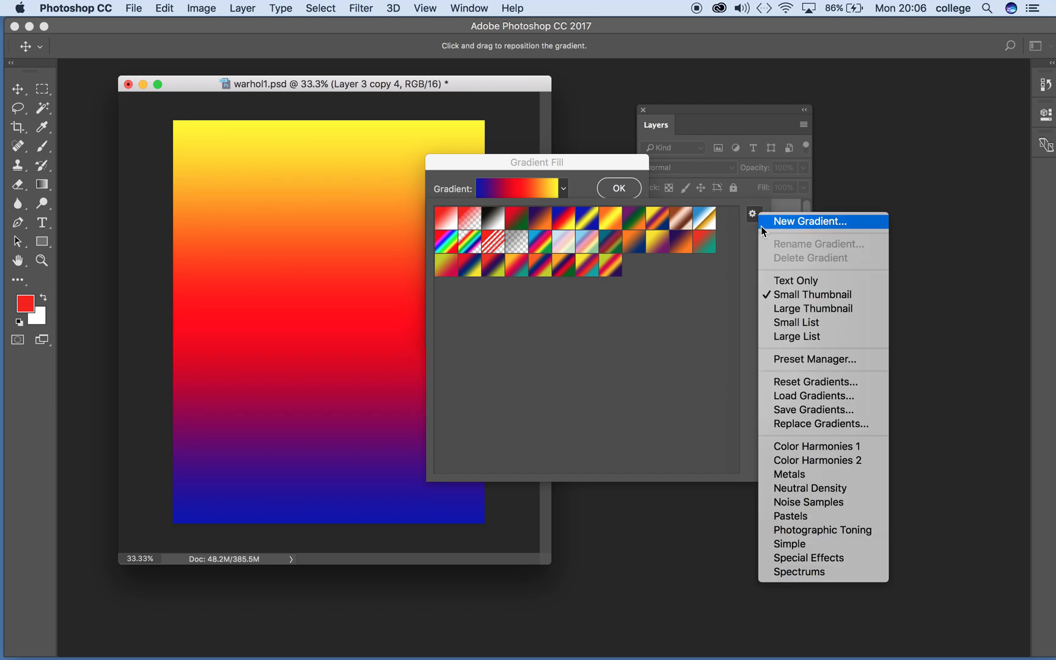
pyautogui.click(791, 462)
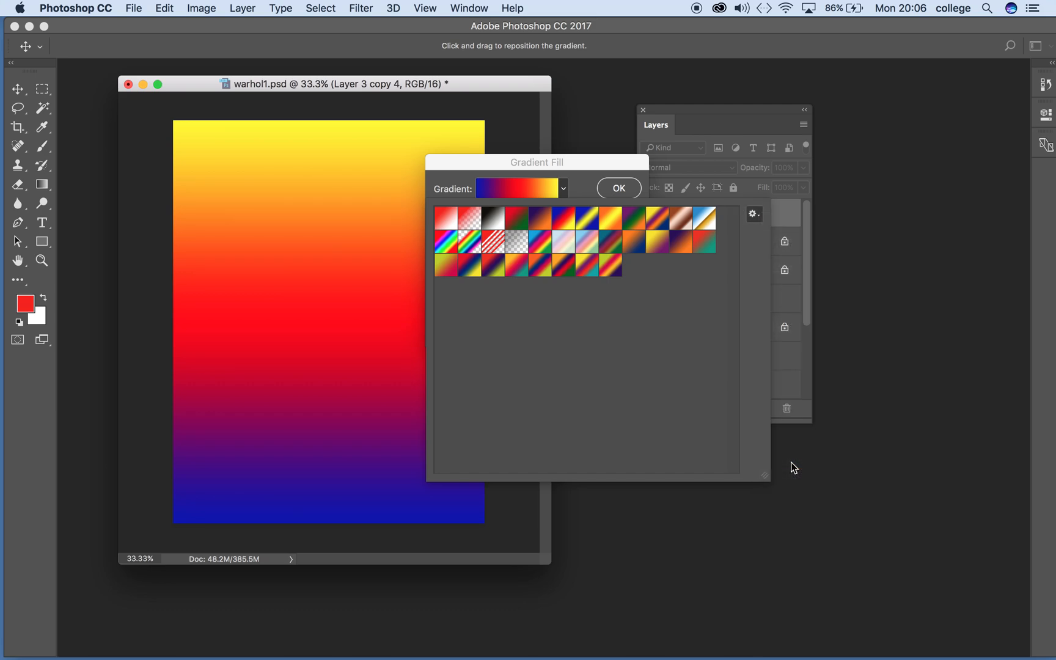
pyautogui.click(461, 239)
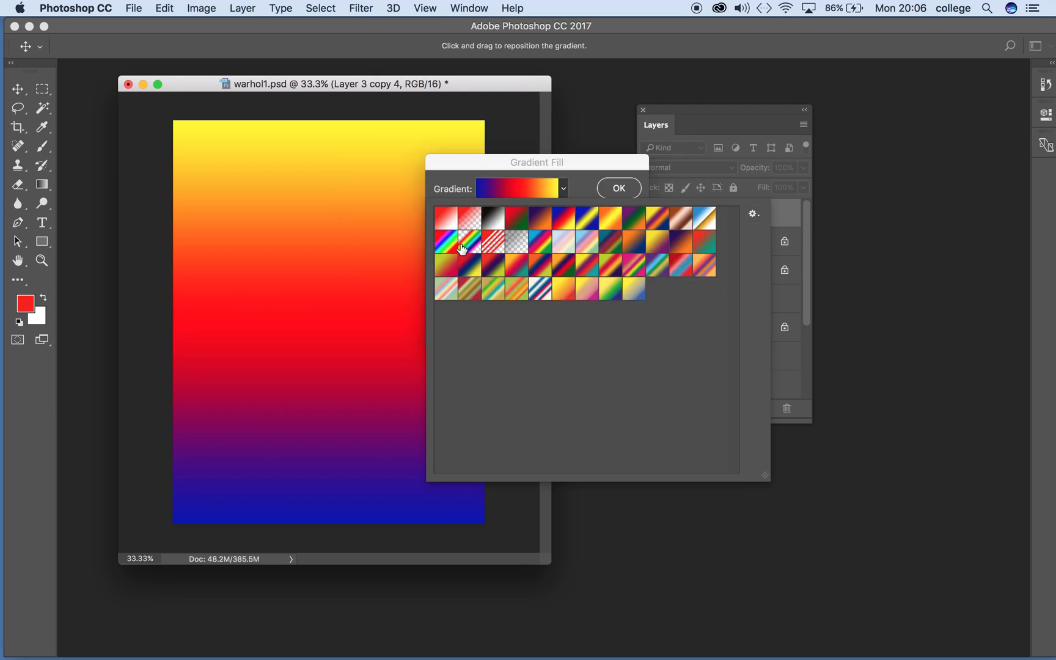
# - Append the Noise Samples gradient set and apply its Noisy Spectrum preset to the gradient fill layer
pyautogui.click(759, 213)
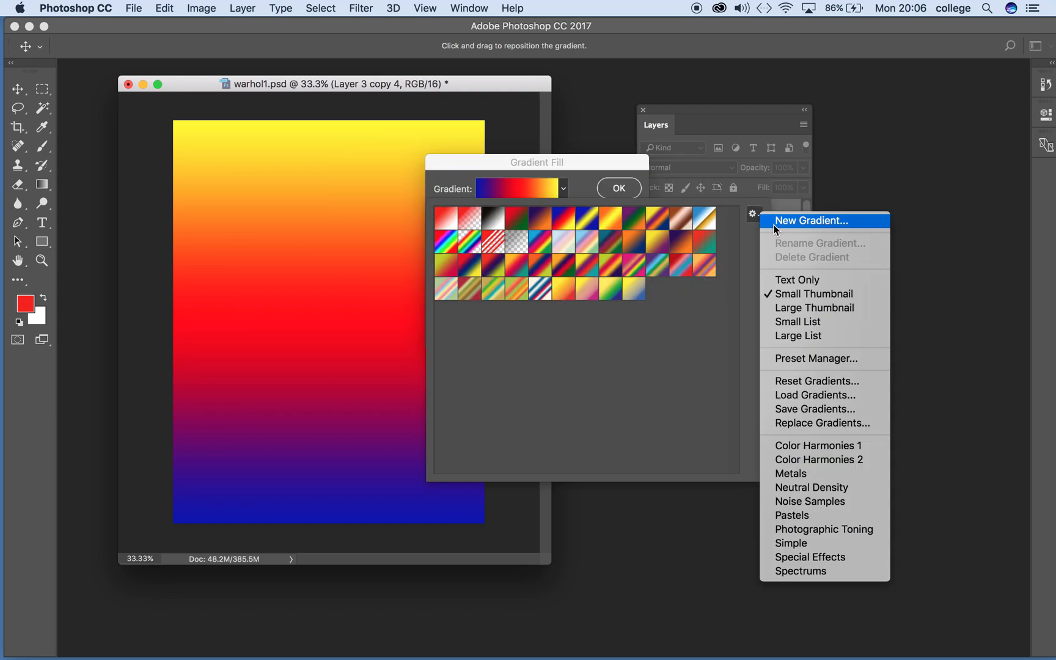
pyautogui.click(808, 502)
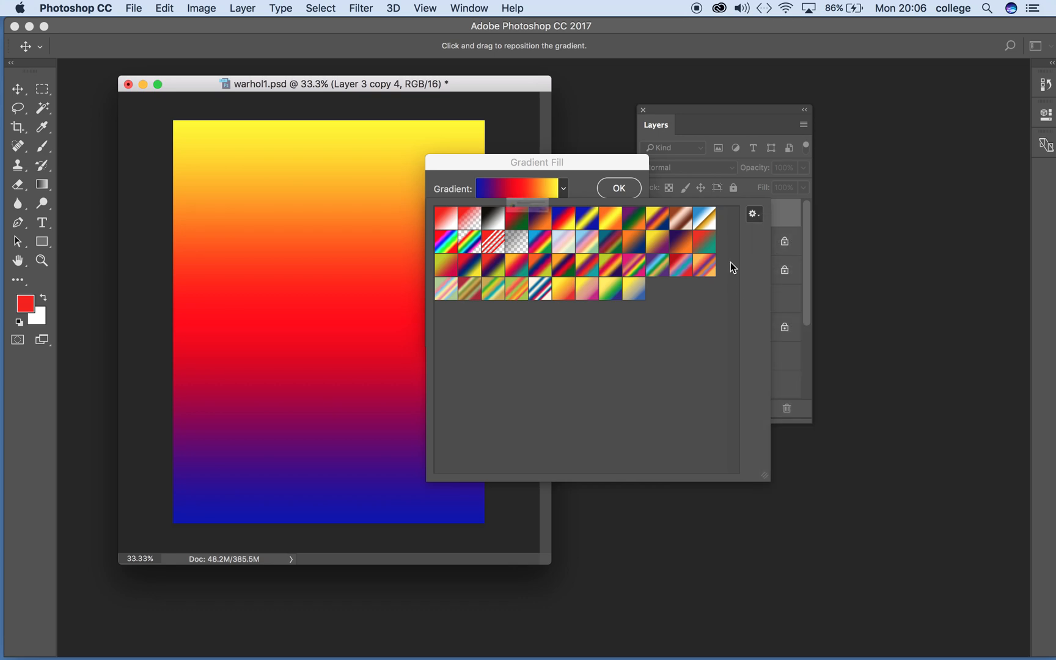
pyautogui.click(475, 239)
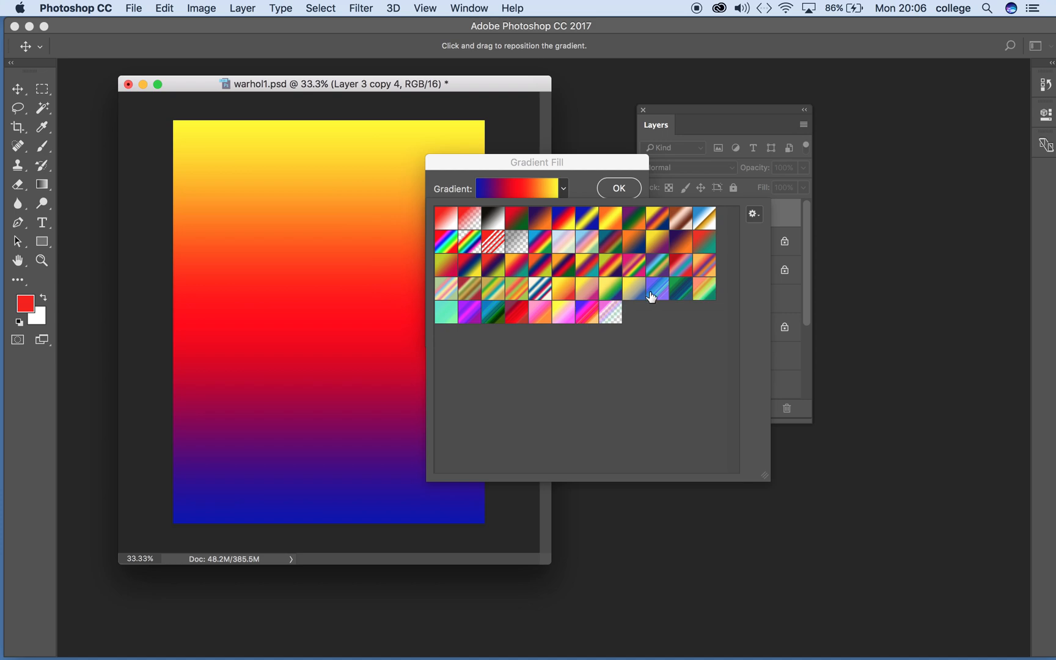
pyautogui.click(592, 314)
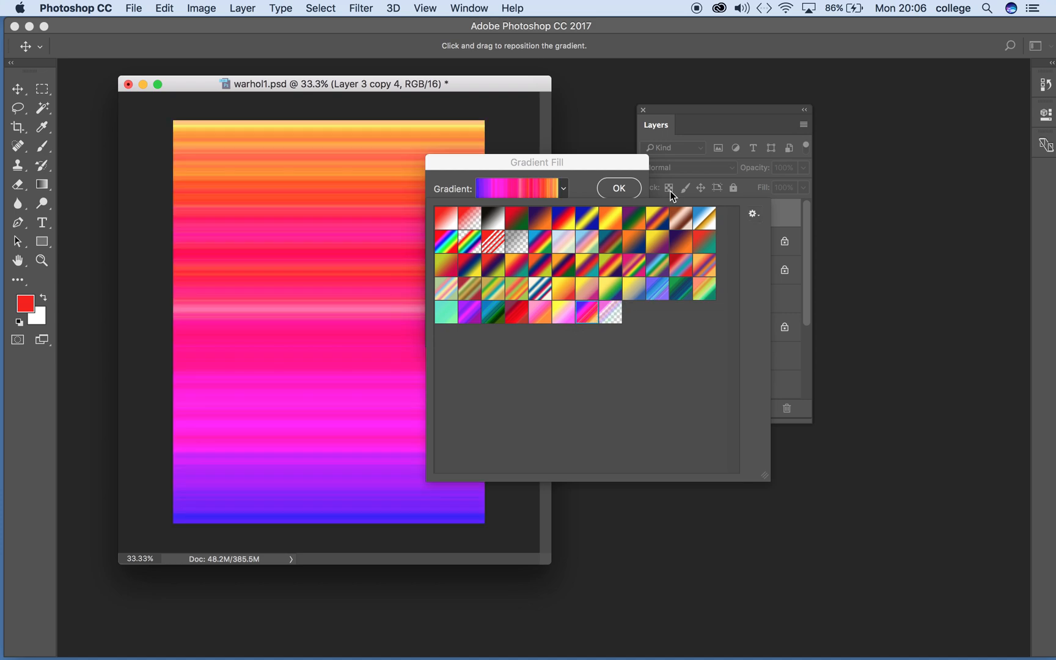
pyautogui.click(618, 188)
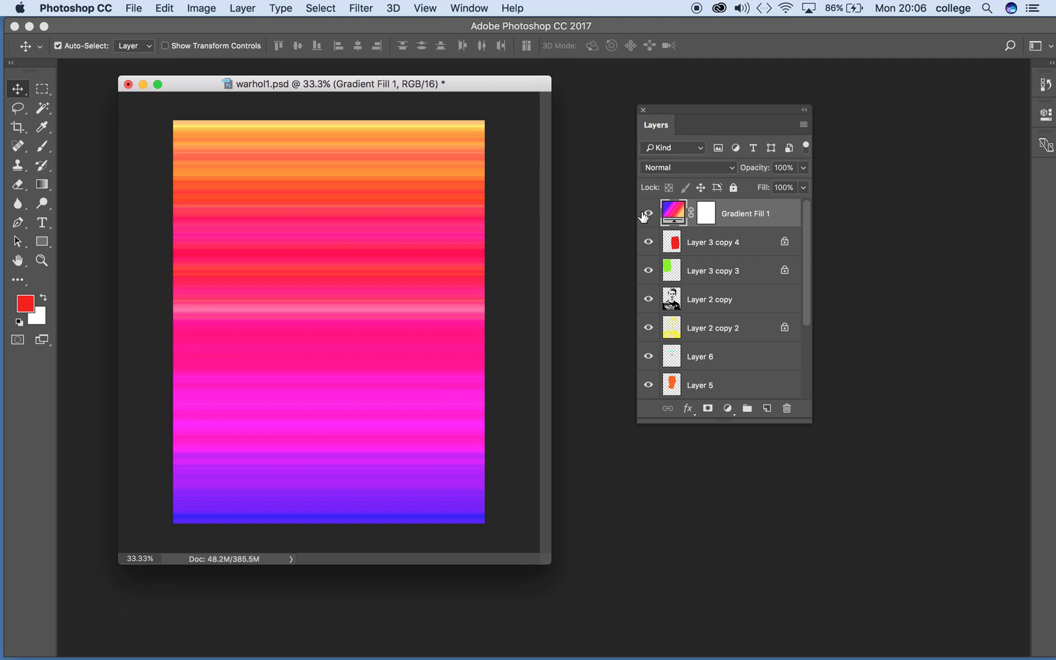
# - Reopen the gradient fill layer's gradient for editing and switch it to the Violet, Orange preset
pyautogui.doubleClick(671, 212)
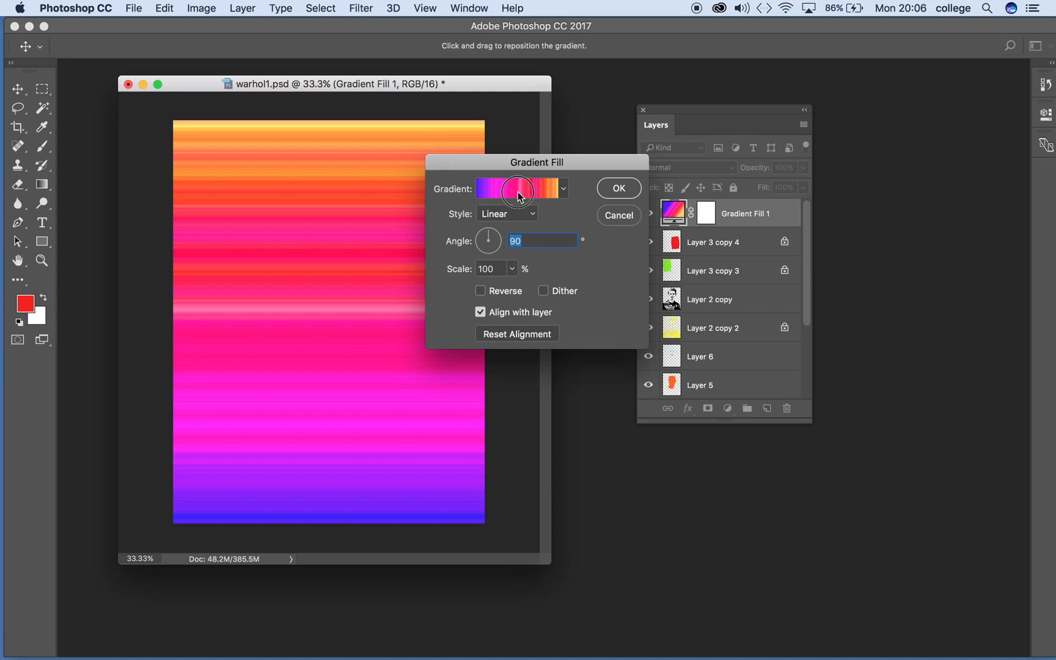
pyautogui.click(519, 189)
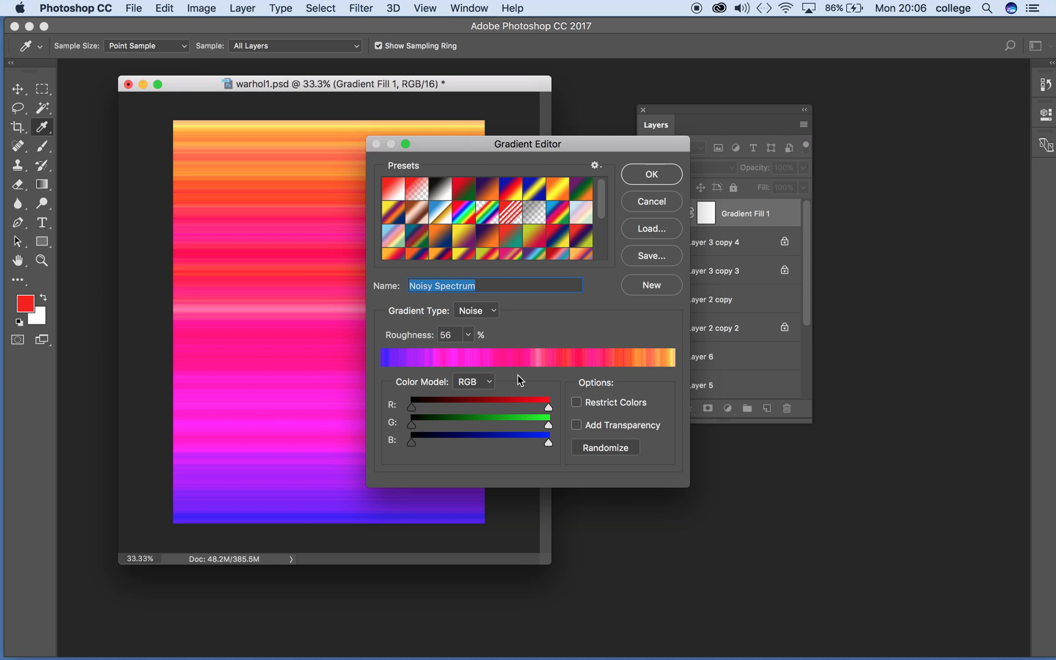
pyautogui.click(487, 189)
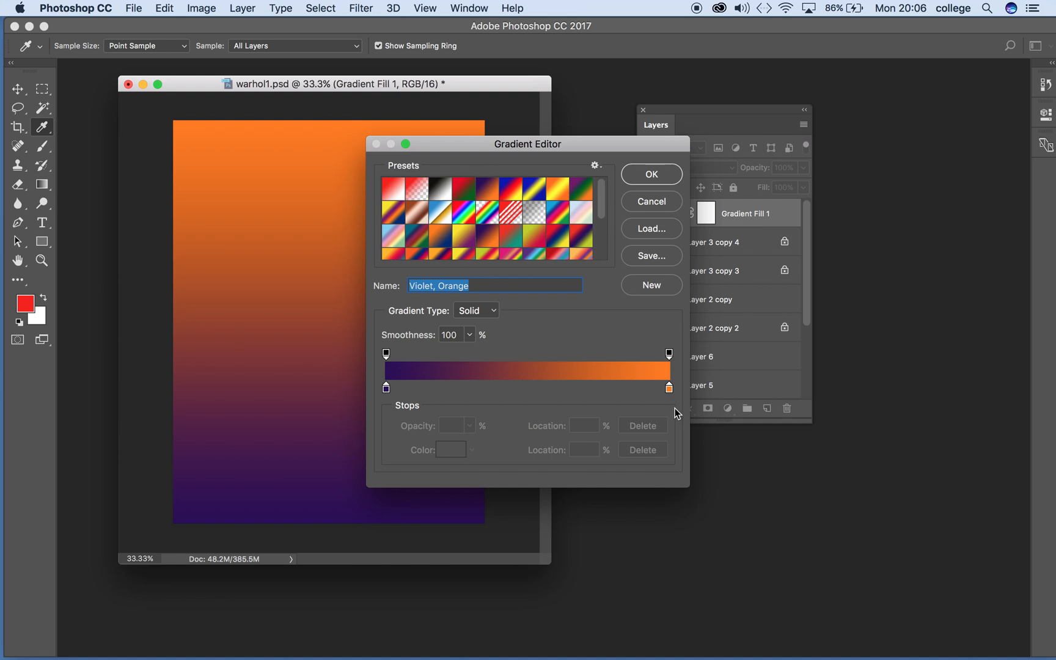
# - Change the gradient's orange end stop to bright green 7eff00
pyautogui.doubleClick(668, 388)
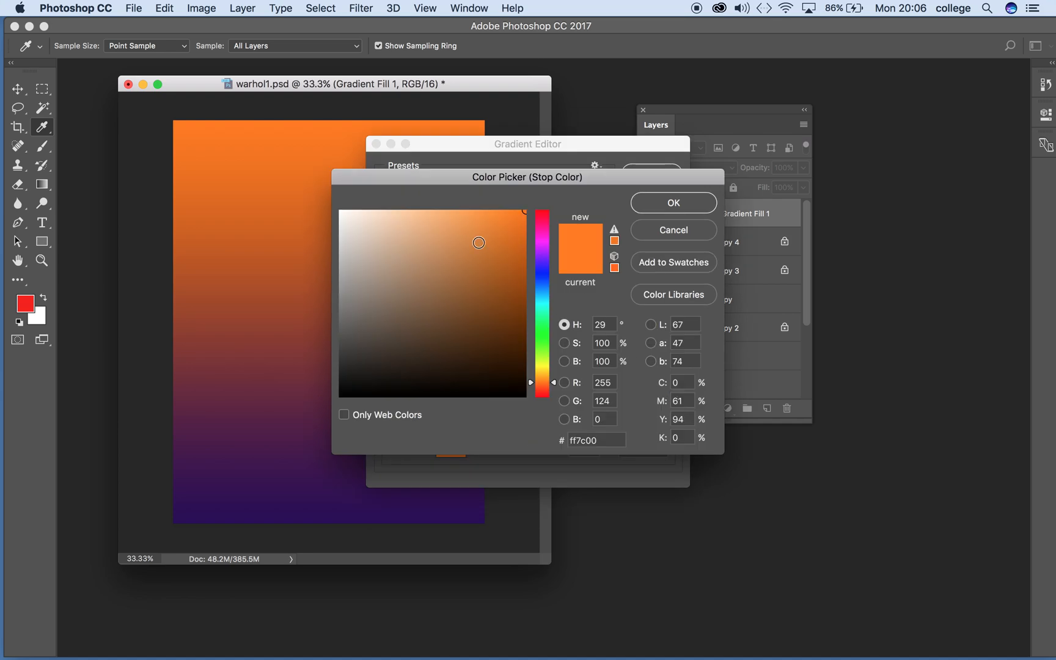
pyautogui.click(540, 349)
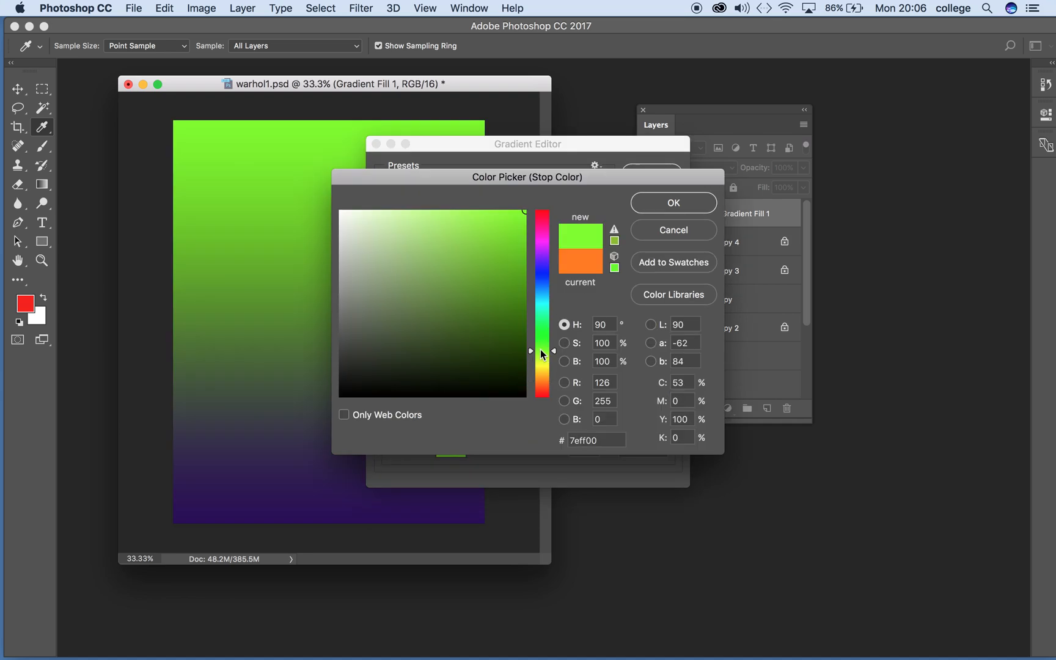
pyautogui.click(667, 203)
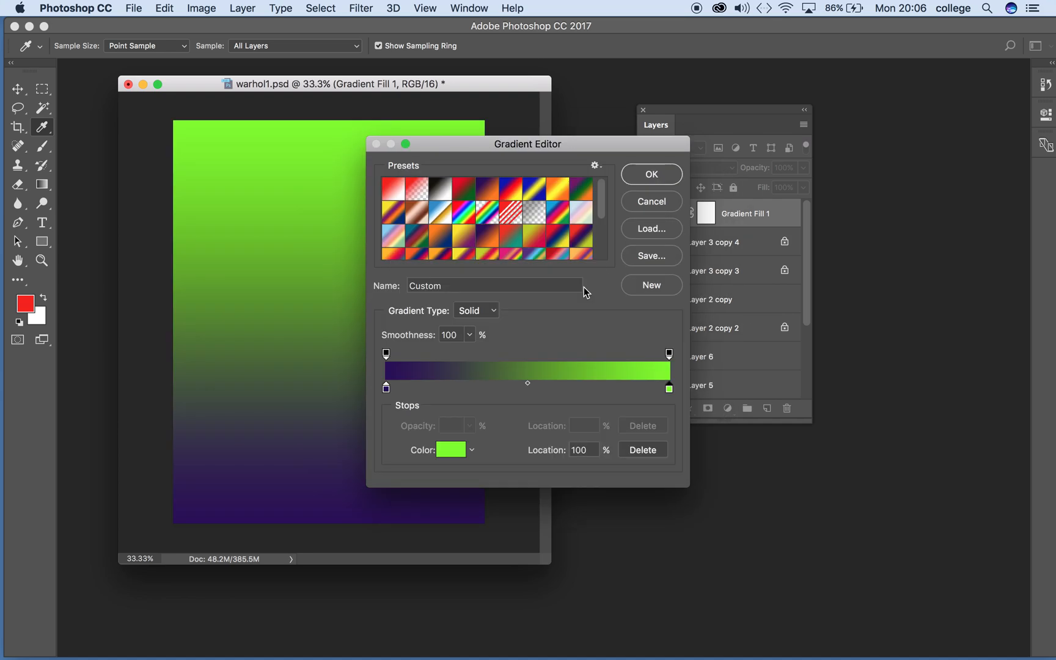
# - Change the gradient's violet start stop to dark teal
pyautogui.click(386, 390)
pyautogui.click(450, 449)
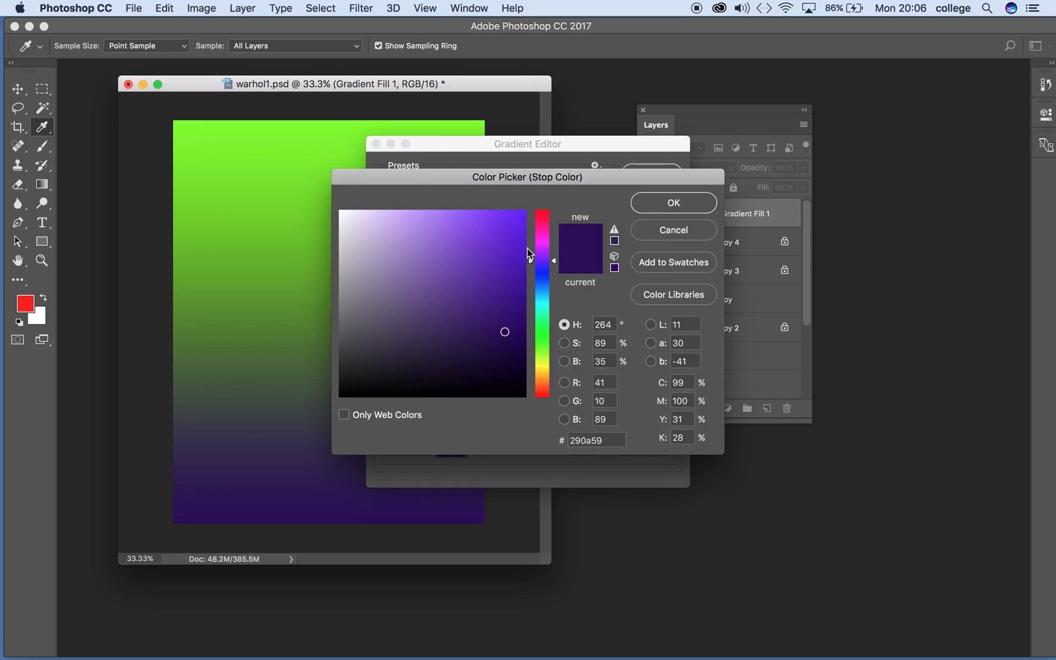
pyautogui.click(544, 300)
pyautogui.click(672, 202)
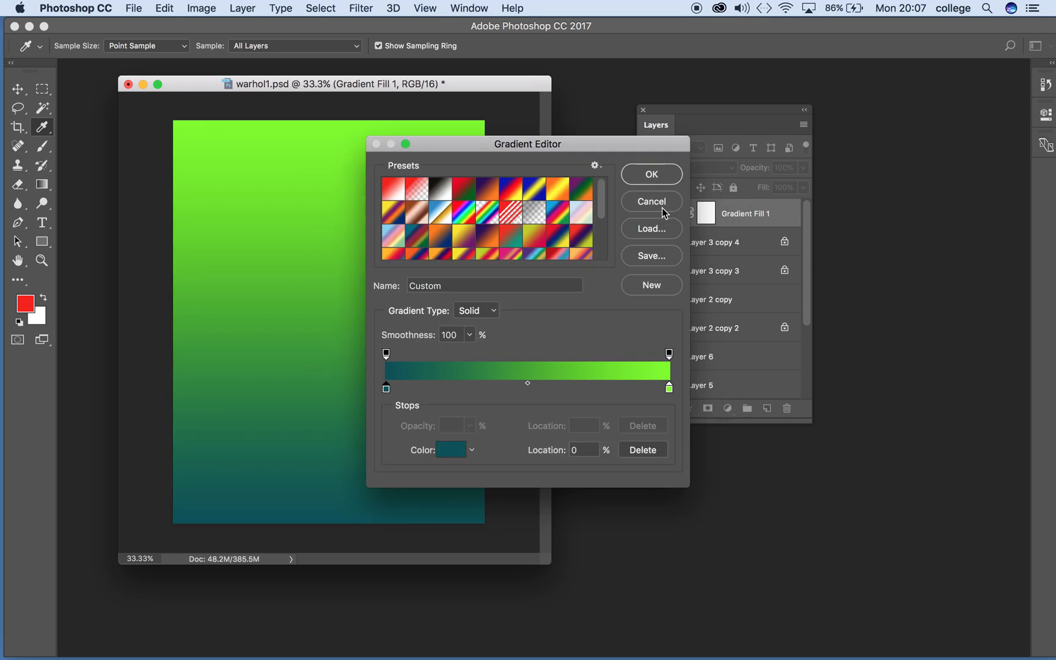
# - Add a yellow-green b5e510 colour stop at 25% to the gradient
pyautogui.click(456, 387)
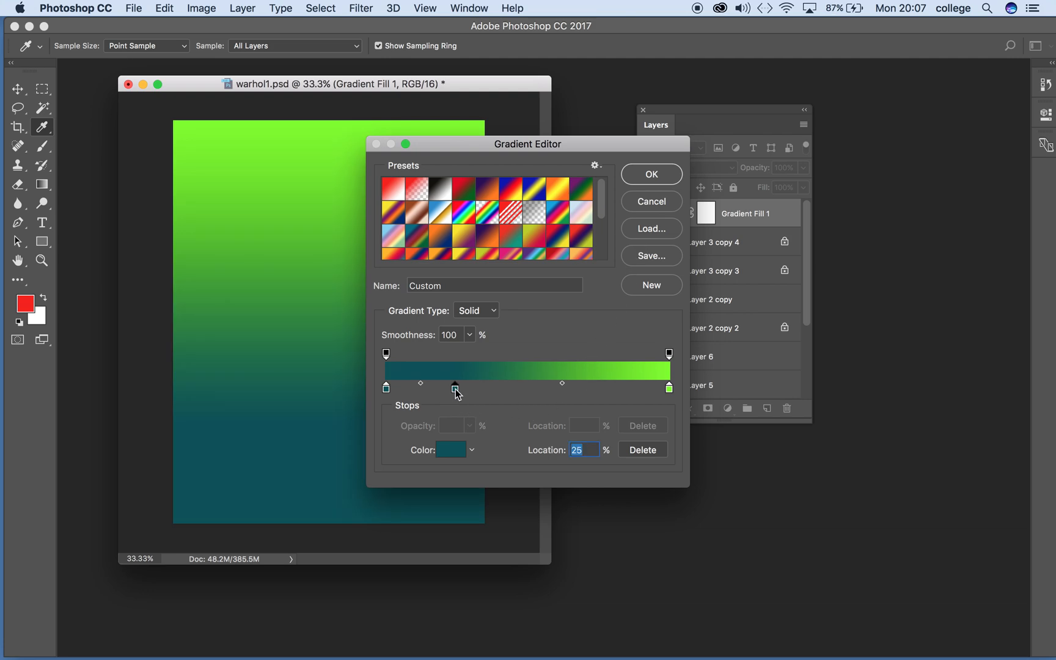
pyautogui.click(452, 450)
pyautogui.click(540, 359)
pyautogui.moveTo(502, 235); pyautogui.dragTo(512, 229)
pyautogui.click(674, 202)
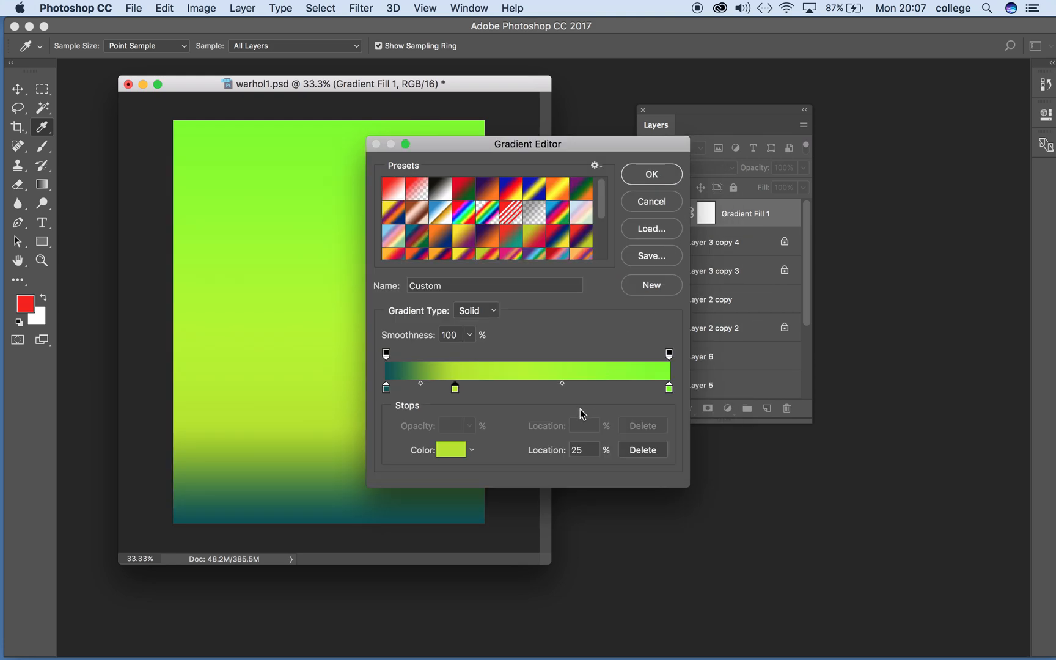
# - Add an orange colour stop at 75% to the gradient
pyautogui.click(598, 388)
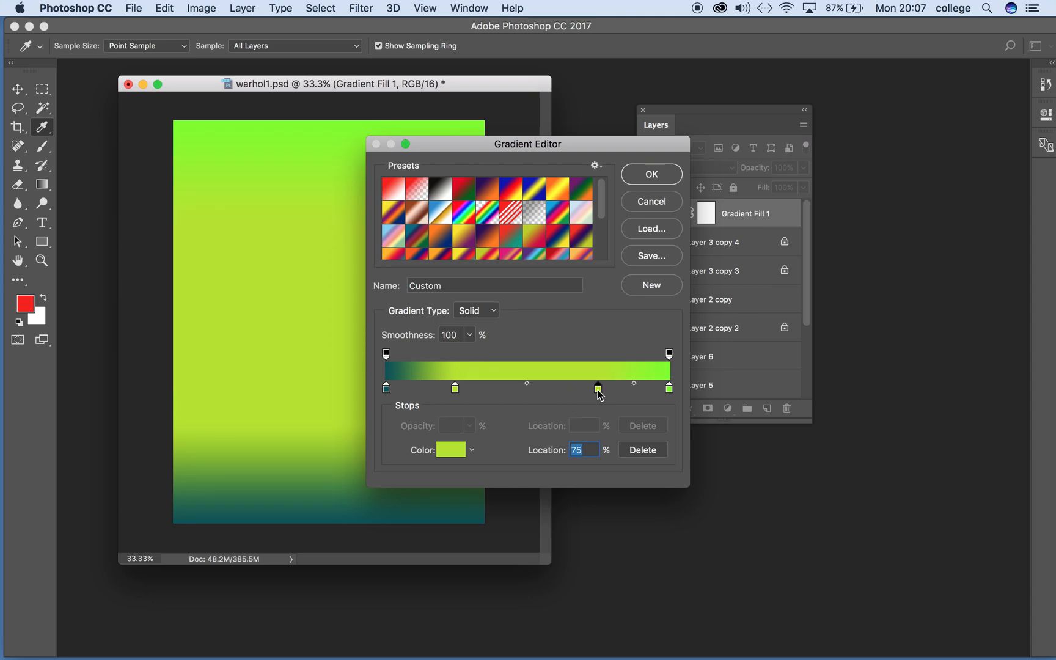
pyautogui.click(455, 453)
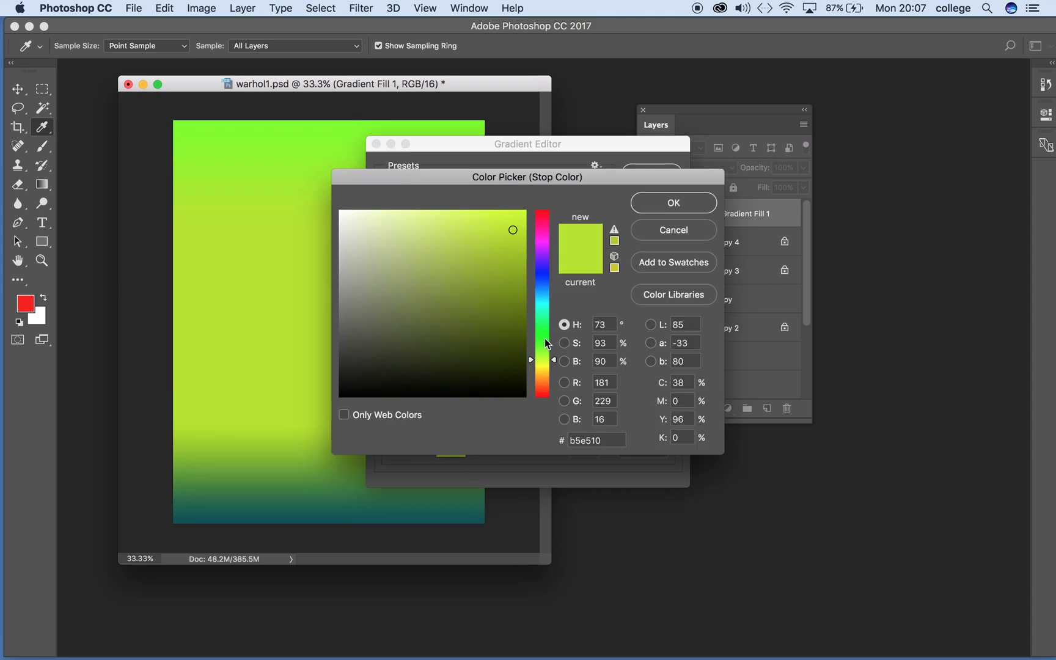
pyautogui.click(544, 380)
pyautogui.click(677, 206)
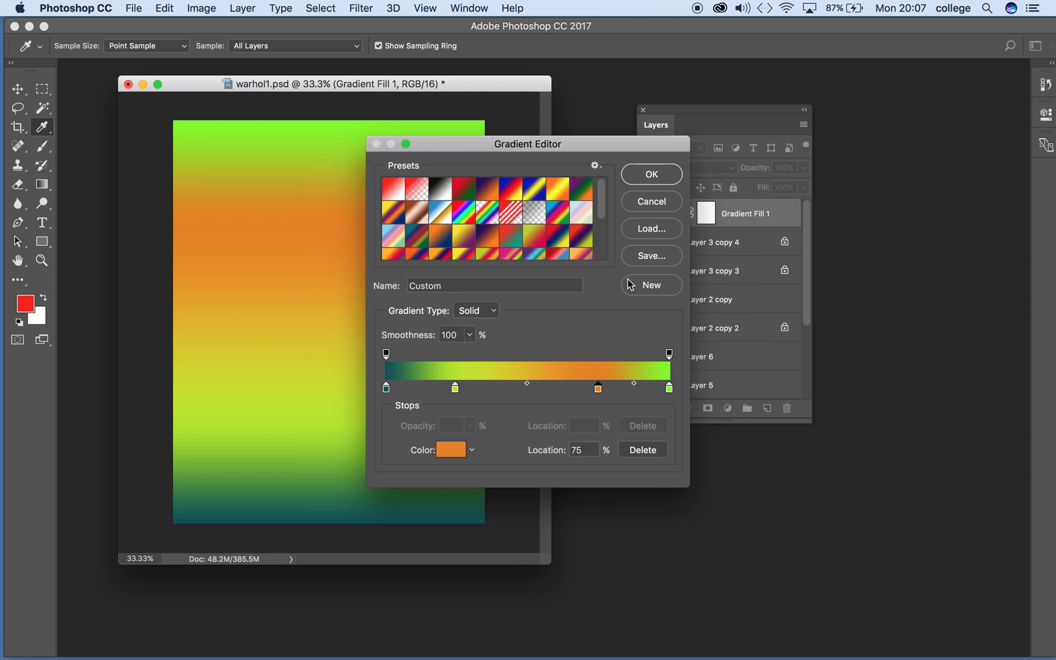
# - Add a cyan 10cee5 colour stop at 60% to the gradient
pyautogui.click(555, 389)
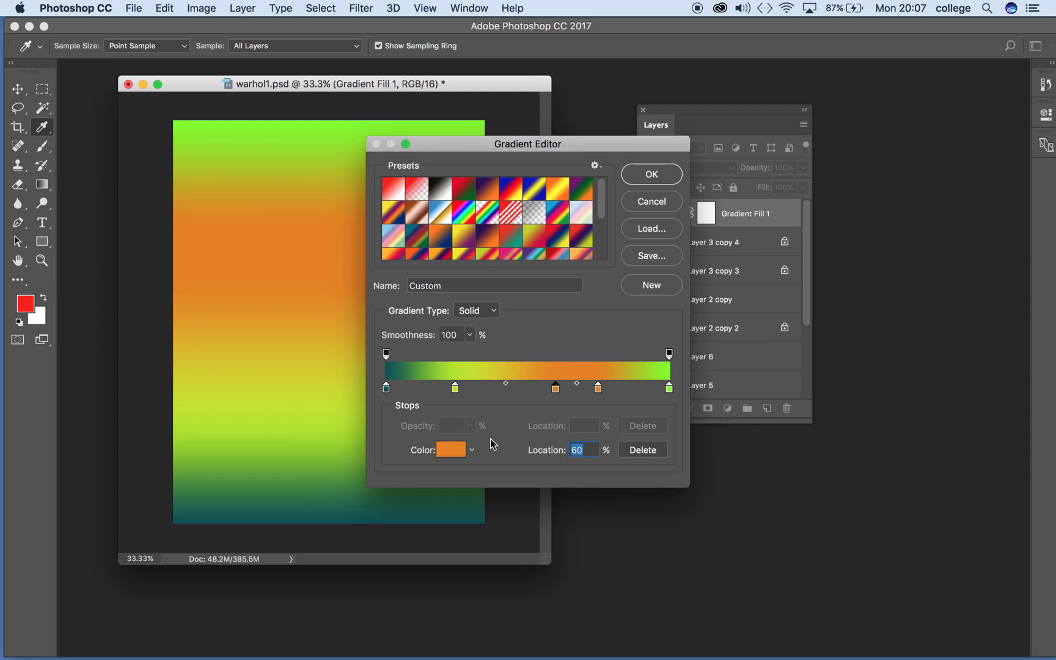
pyautogui.click(450, 450)
pyautogui.click(544, 304)
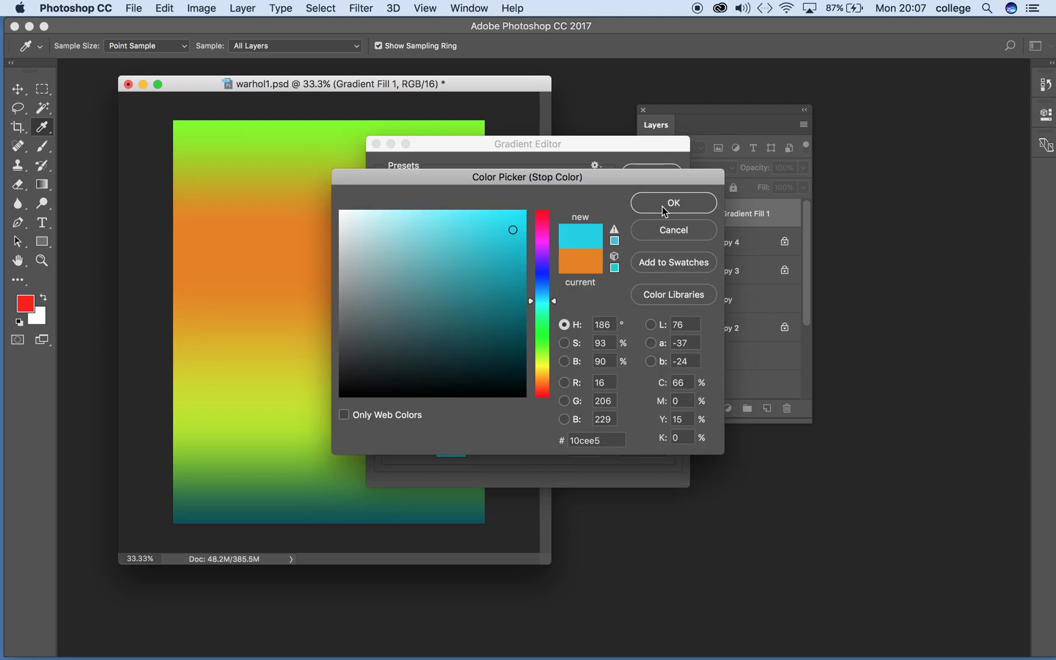
pyautogui.click(673, 203)
# - Remove the yellow-green, cyan and orange stops from the gradient, leaving only the teal and bright green end stops
pyautogui.moveTo(549, 147); pyautogui.dragTo(677, 116)
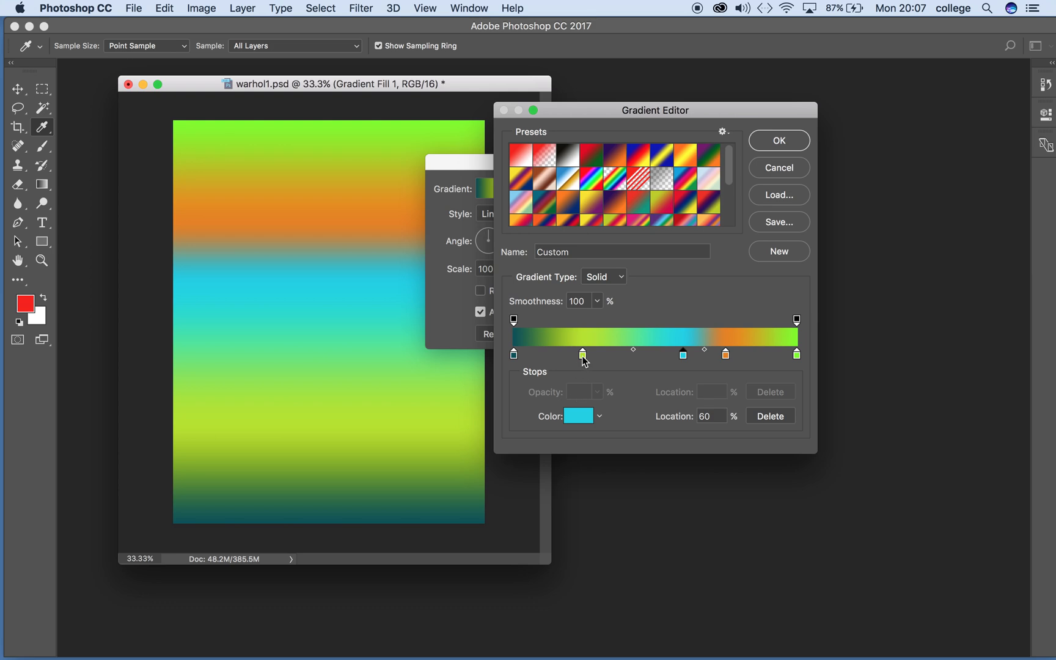
pyautogui.moveTo(582, 357); pyautogui.dragTo(471, 495)
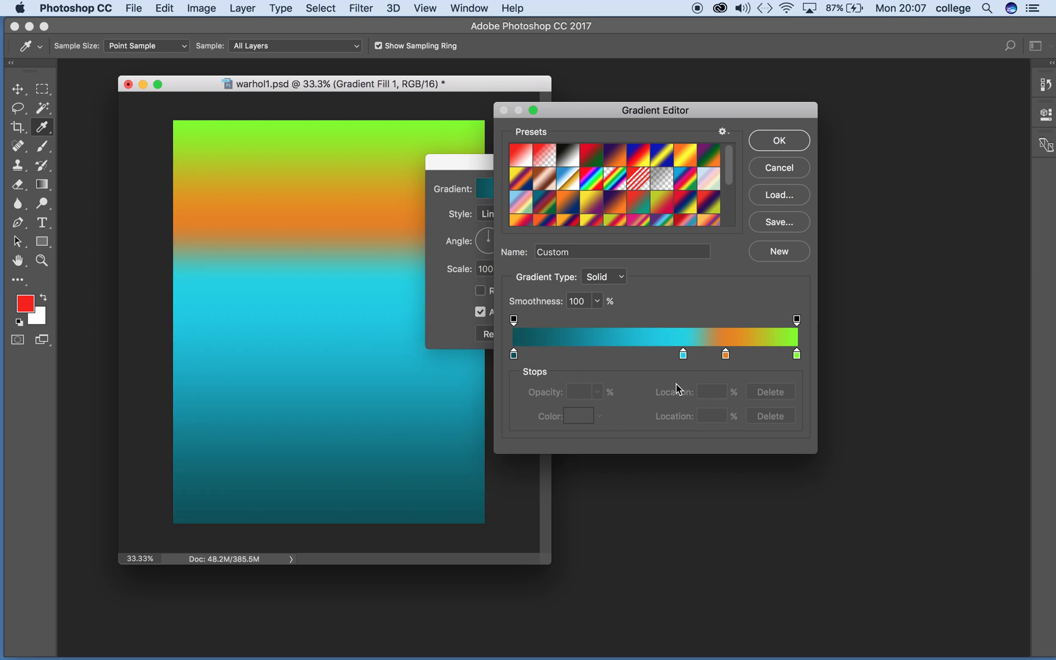
pyautogui.click(683, 355)
pyautogui.moveTo(683, 356); pyautogui.dragTo(883, 550)
pyautogui.click(725, 356)
pyautogui.click(514, 356)
# - Shift the midpoint between the teal and green stops to about 64% and apply the gradient fill
pyautogui.moveTo(655, 351); pyautogui.dragTo(698, 354)
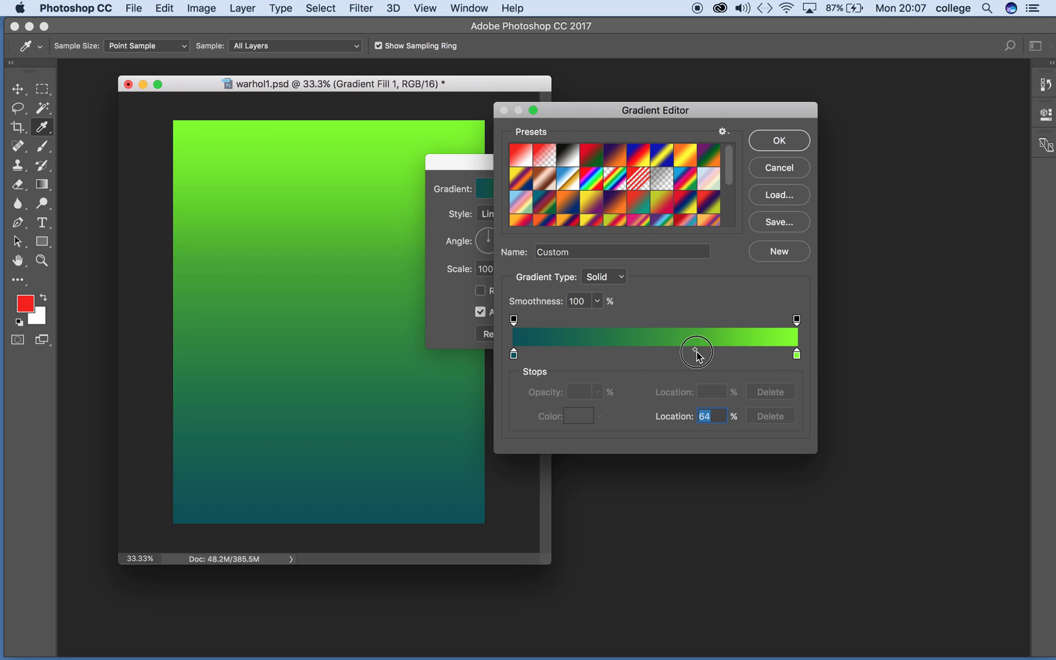
pyautogui.click(773, 143)
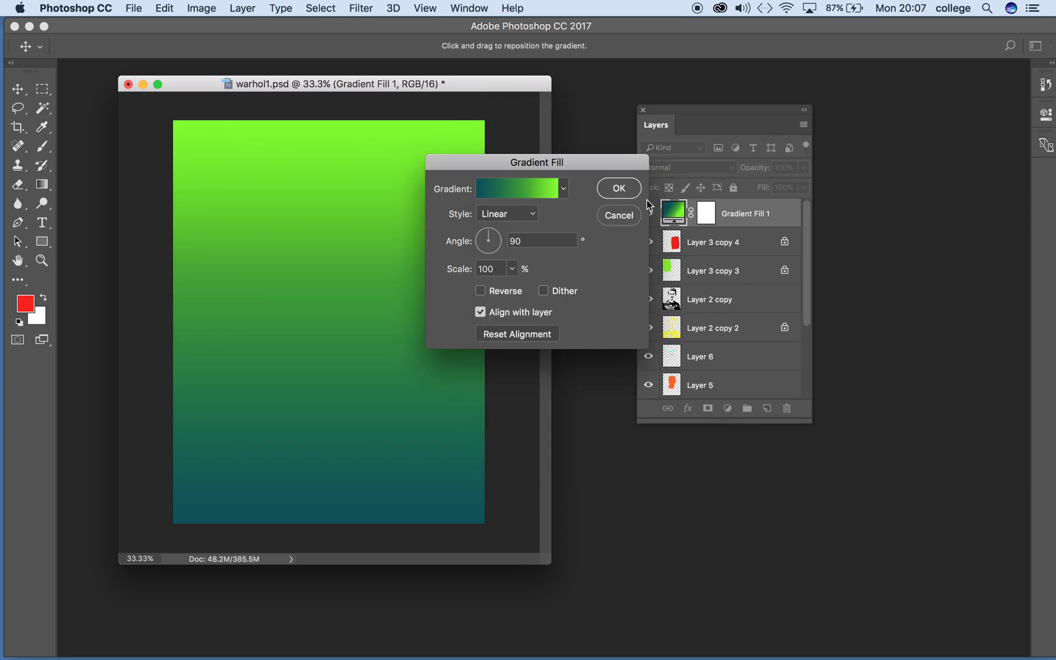
pyautogui.click(623, 189)
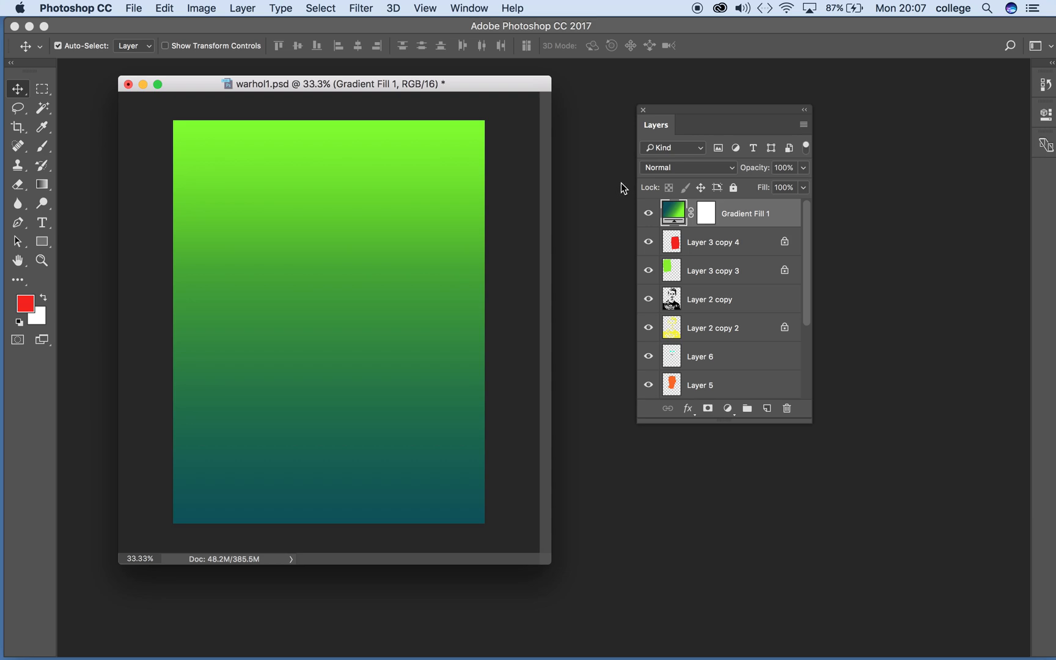
# - Try the Darken, Multiply, Color Burn, Linear Burn and Darker Color blend modes on the gradient fill layer
pyautogui.click(728, 169)
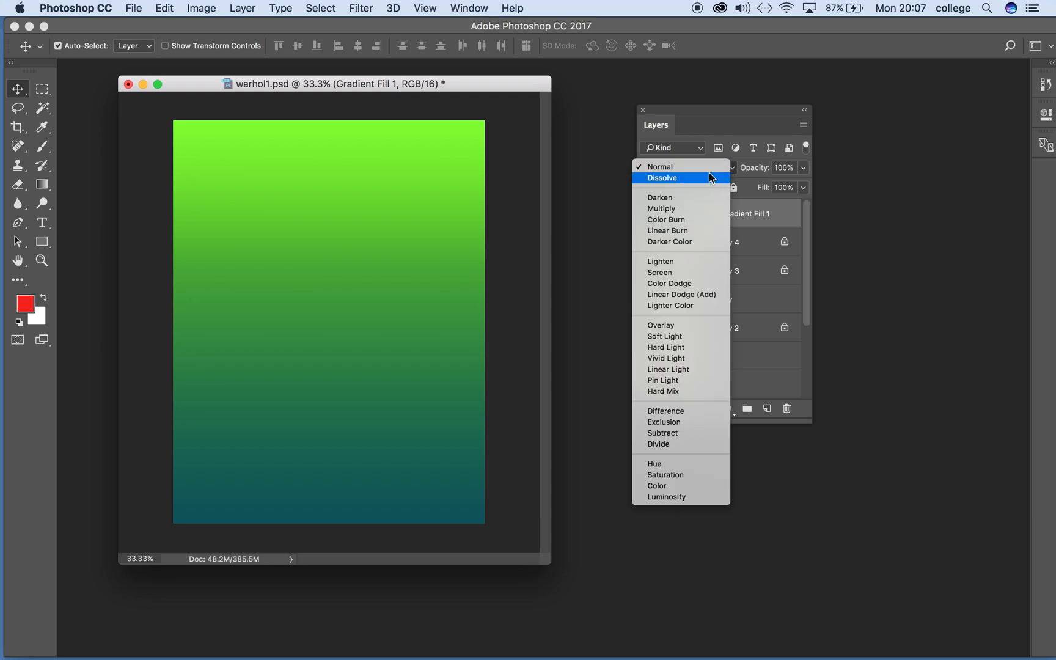
pyautogui.click(669, 199)
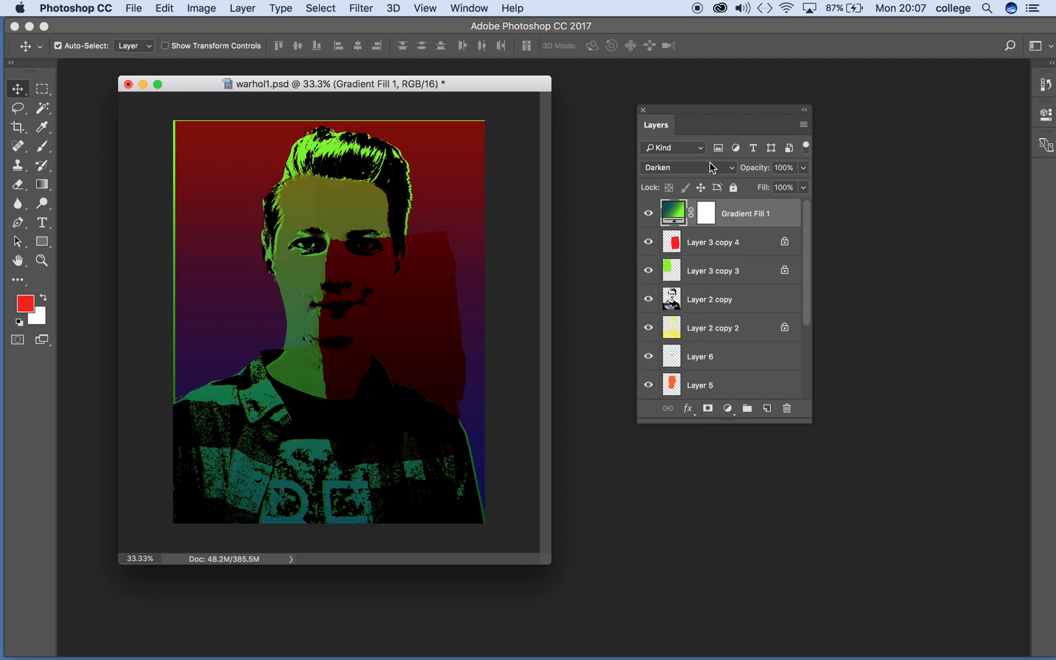
pyautogui.click(709, 164)
pyautogui.click(684, 180)
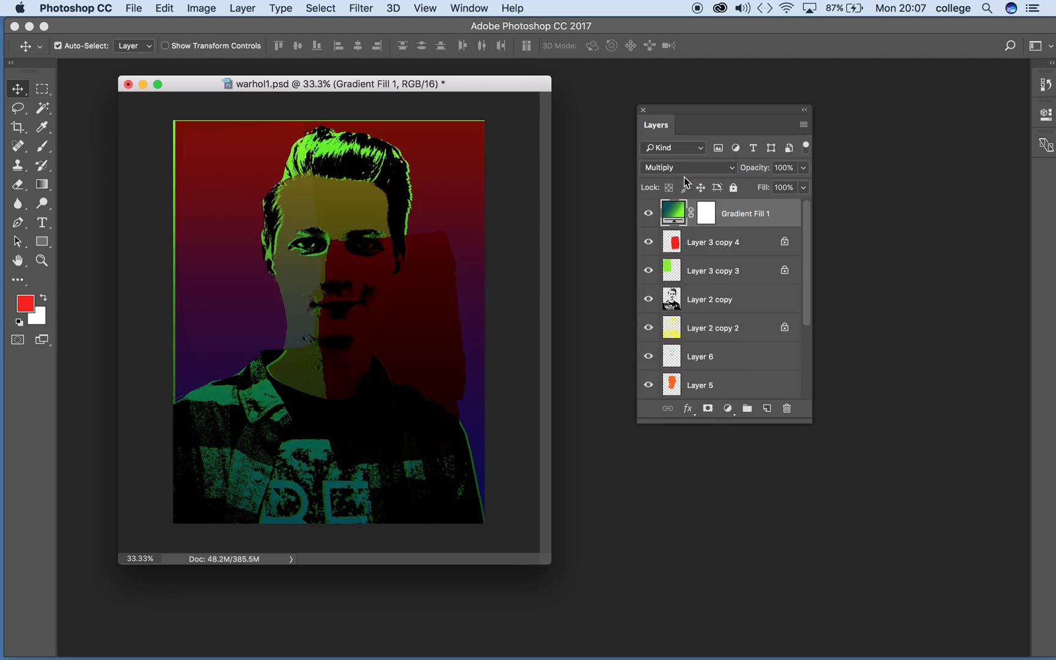
pyautogui.click(686, 168)
pyautogui.click(681, 174)
pyautogui.click(687, 173)
pyautogui.click(683, 177)
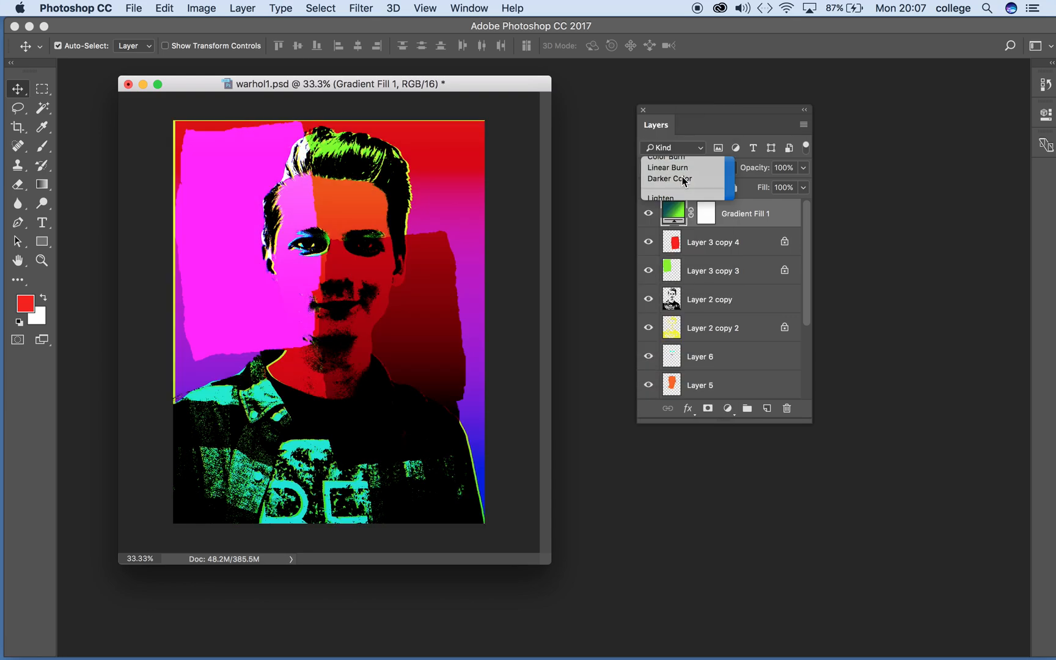
pyautogui.click(687, 173)
pyautogui.click(687, 177)
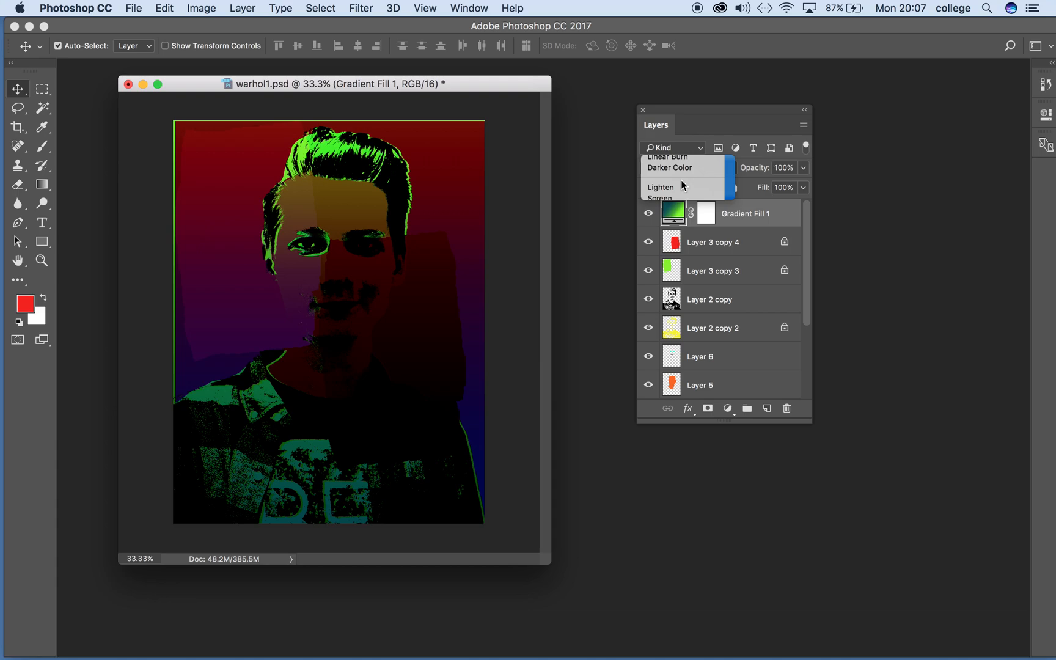
# - Try the Lighten, Screen, Color Dodge, Linear Dodge (Add) and Lighter Color blend modes on the gradient fill layer
pyautogui.click(690, 170)
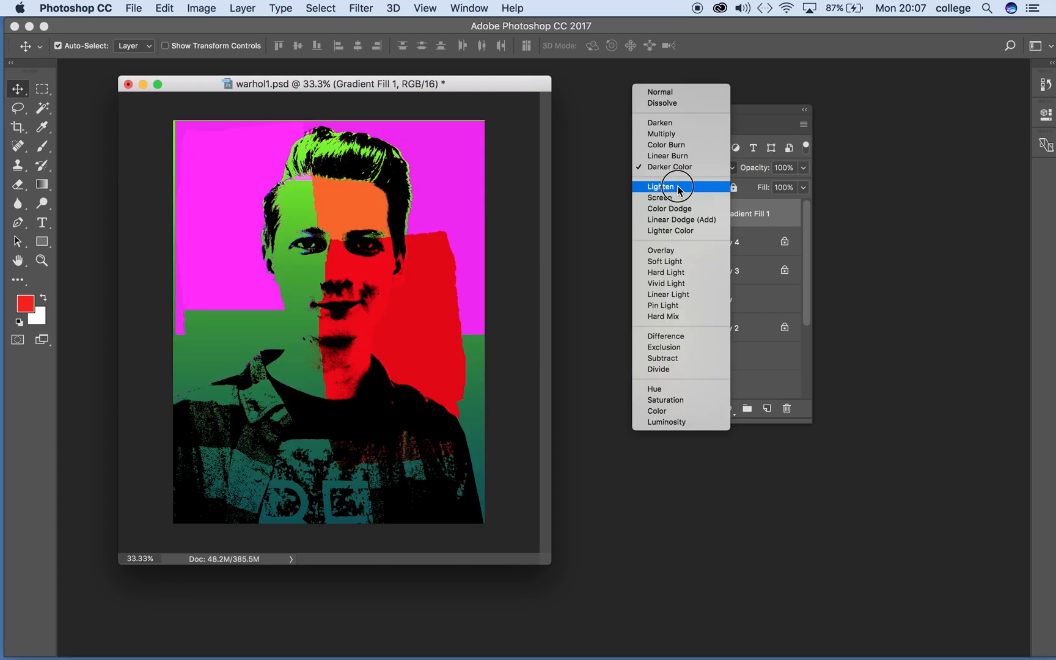
pyautogui.click(689, 177)
pyautogui.click(692, 174)
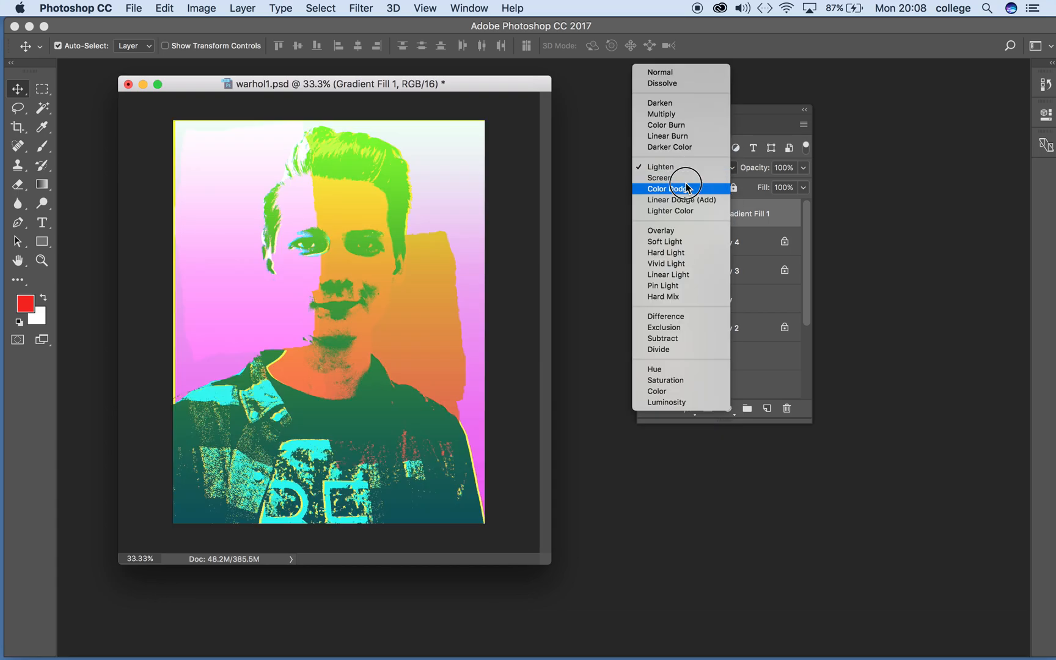
pyautogui.click(686, 177)
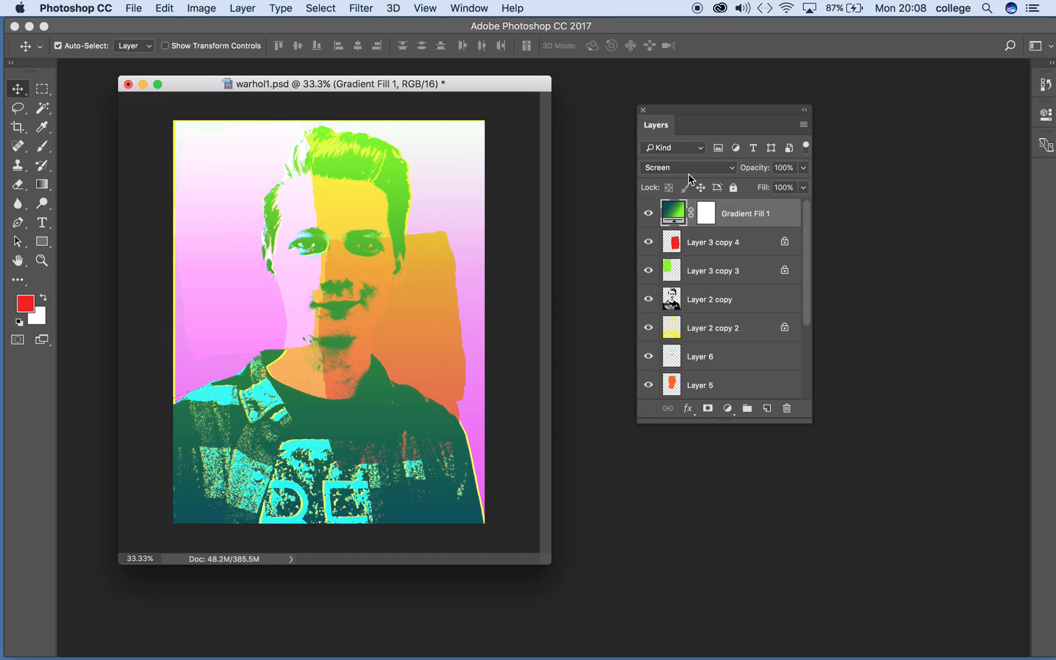
pyautogui.click(688, 173)
pyautogui.click(688, 177)
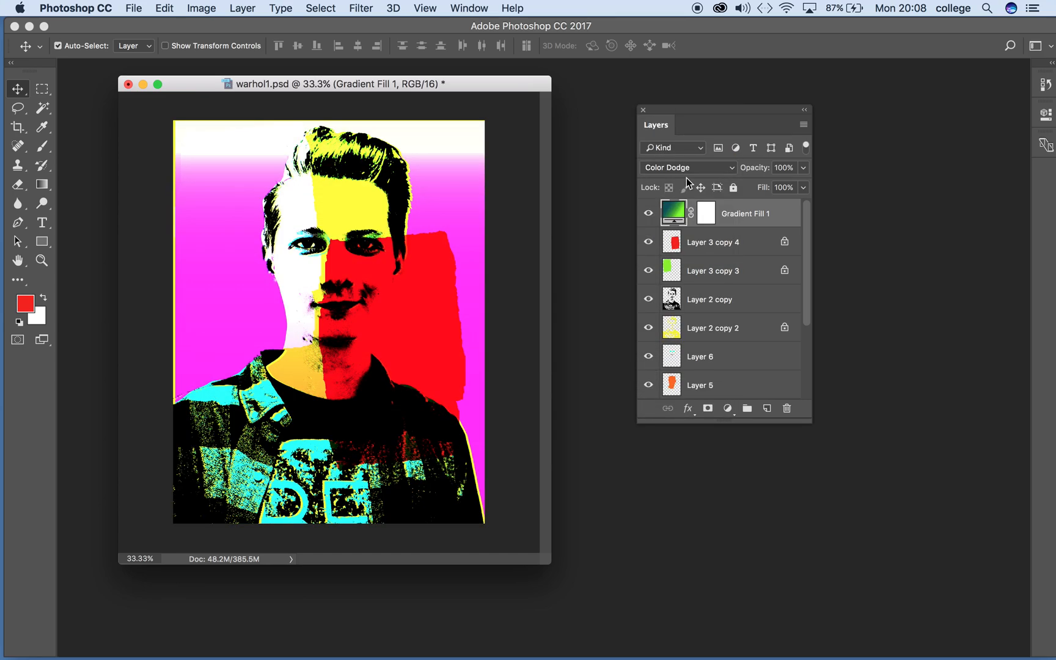
pyautogui.click(695, 173)
pyautogui.click(691, 177)
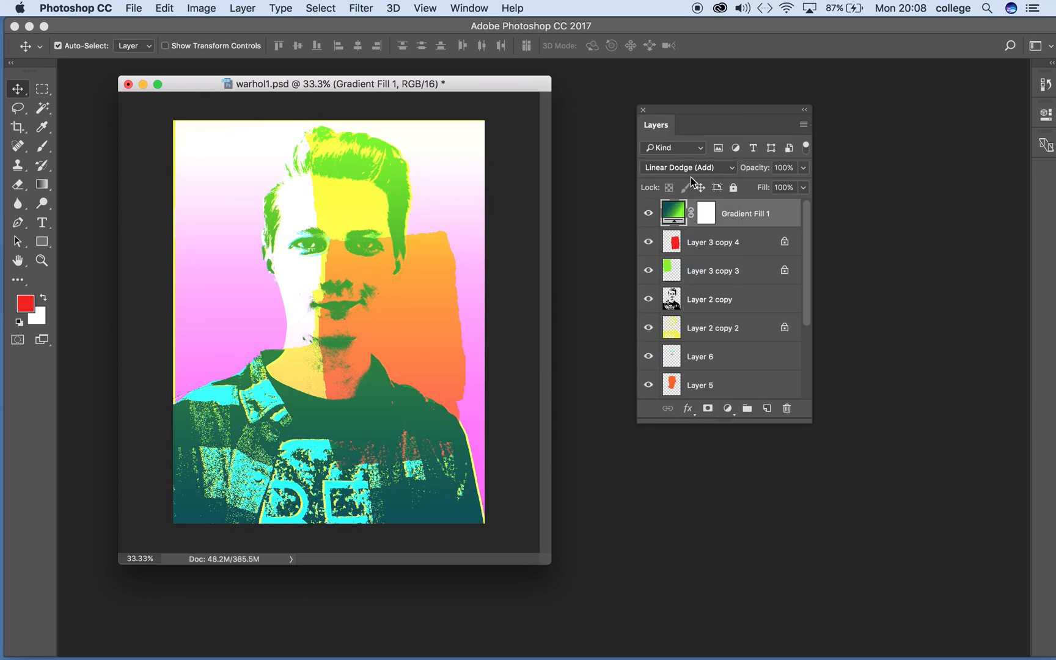
pyautogui.click(693, 173)
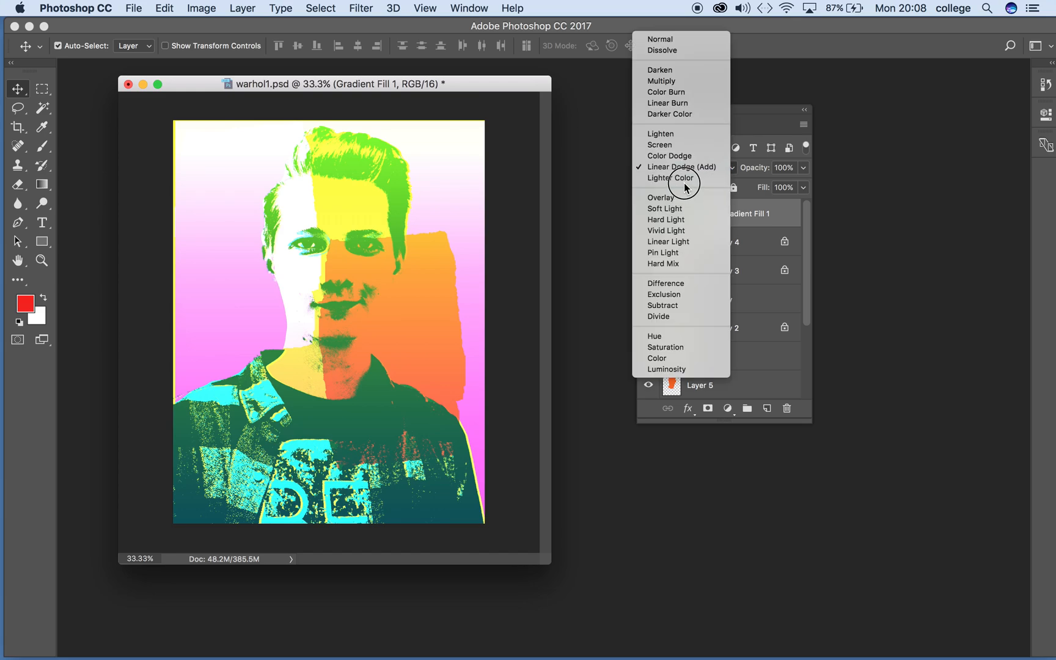
pyautogui.click(689, 178)
# - Try the Overlay, Soft Light, Hard Light, Vivid Light, Linear Light and Pin Light blend modes on the gradient fill layer
pyautogui.click(694, 173)
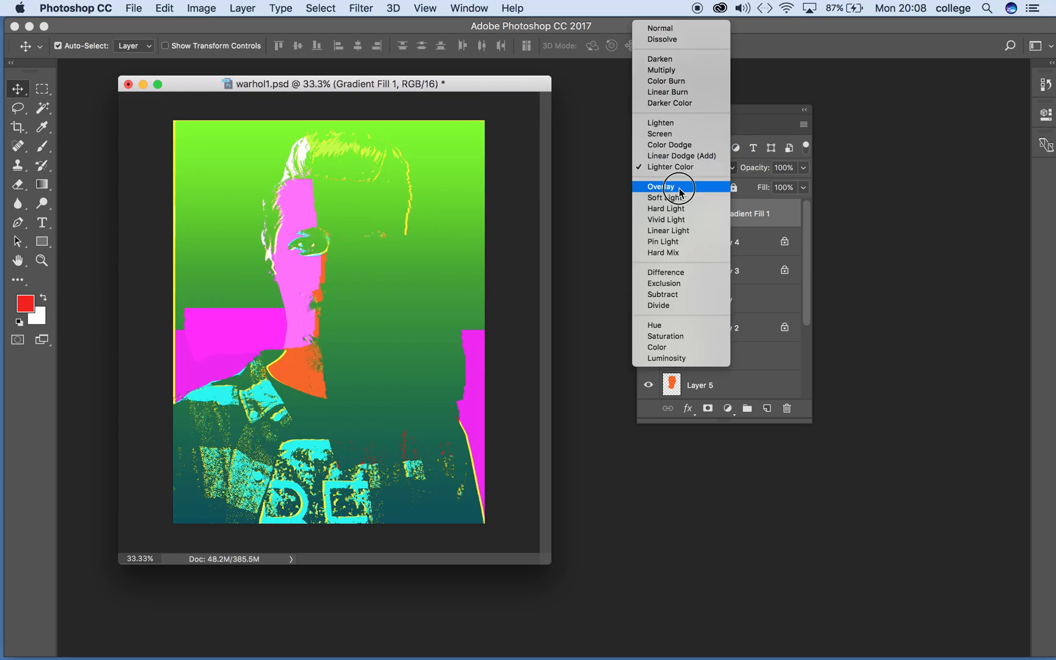
pyautogui.click(693, 184)
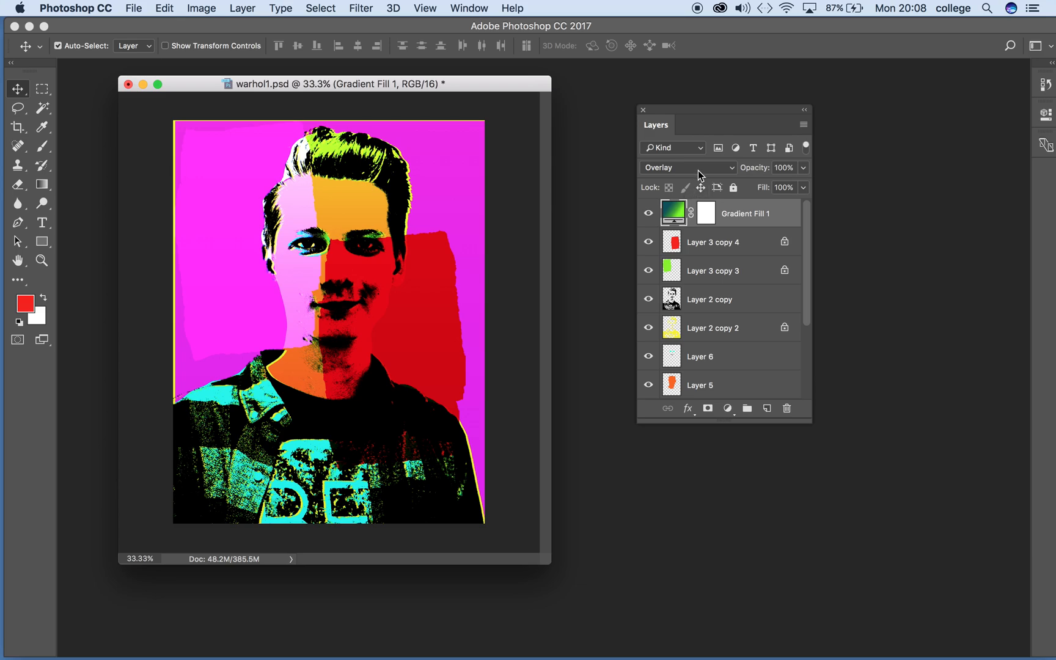
pyautogui.click(699, 173)
pyautogui.click(692, 174)
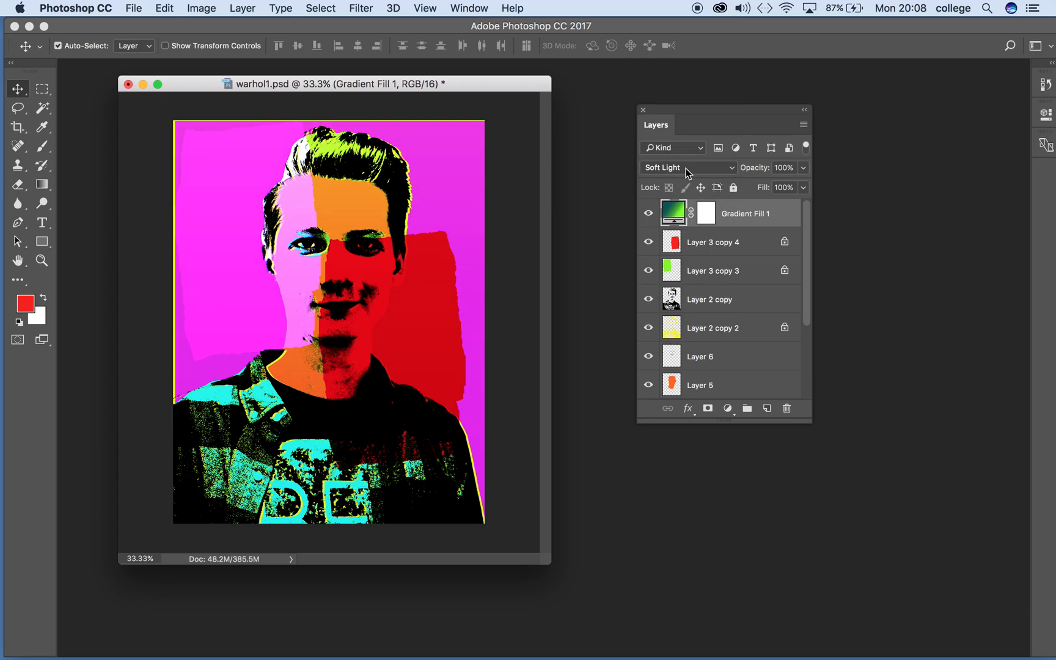
pyautogui.click(692, 173)
pyautogui.click(682, 173)
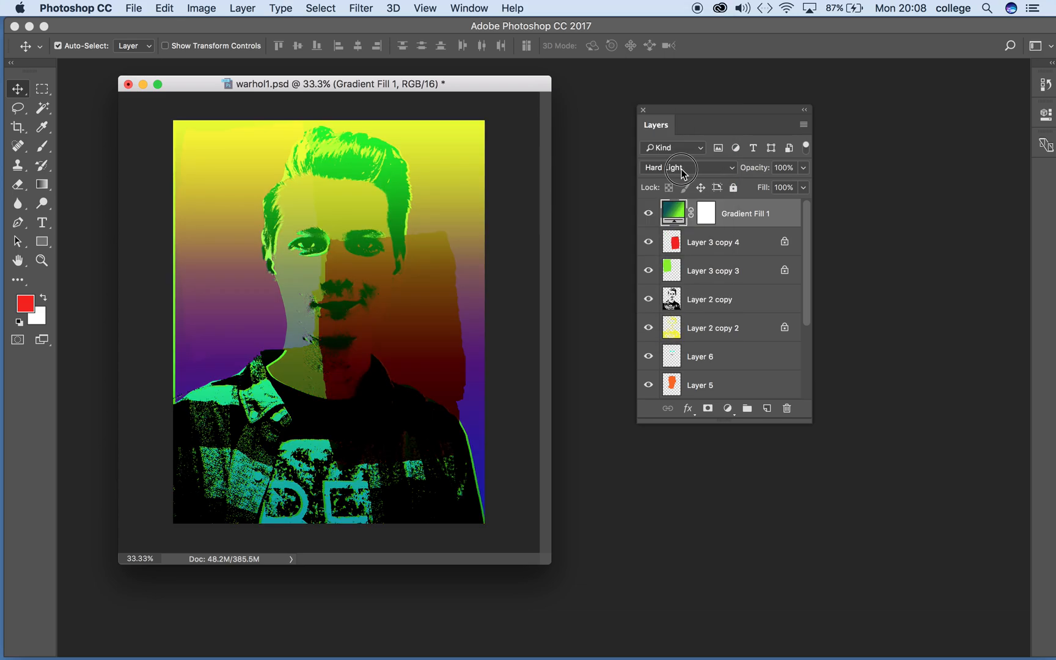
pyautogui.click(682, 173)
pyautogui.click(681, 175)
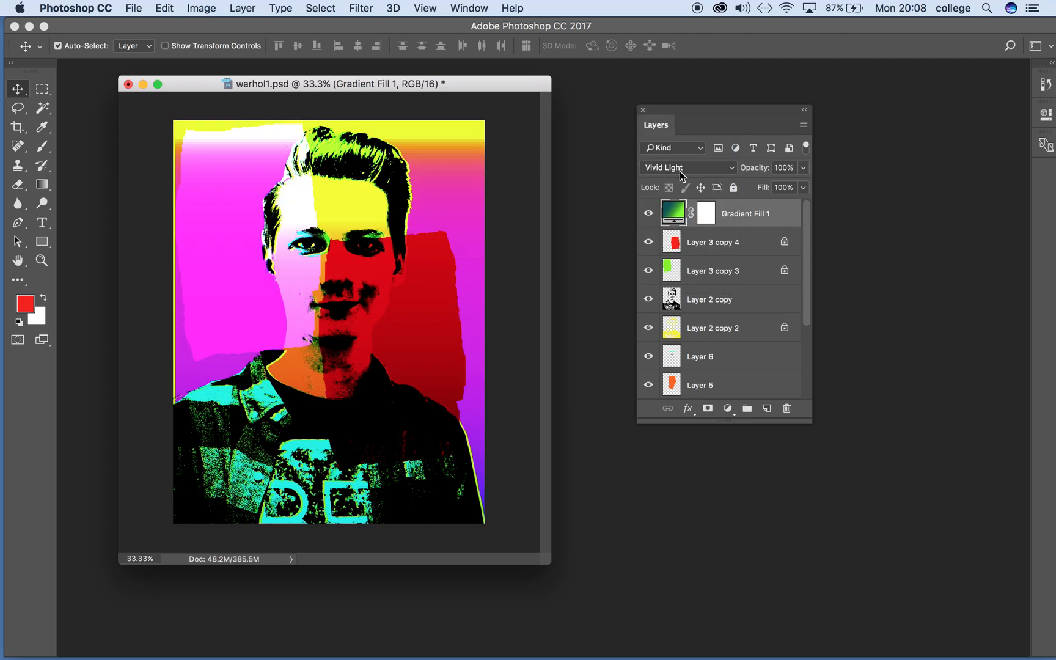
pyautogui.click(681, 175)
pyautogui.click(680, 177)
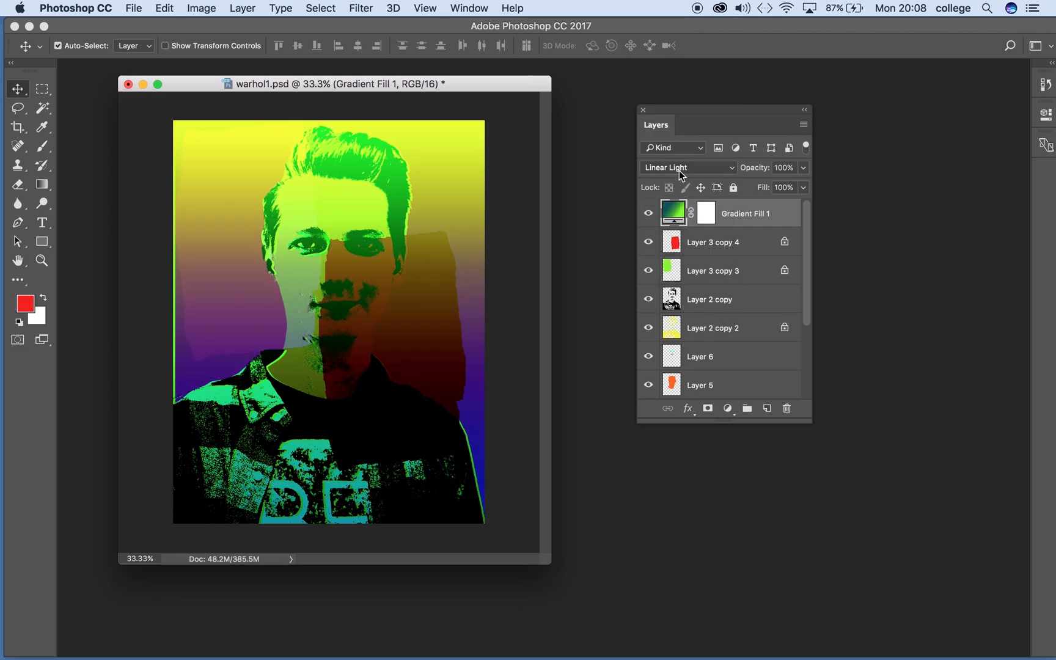
pyautogui.click(680, 176)
pyautogui.click(681, 178)
# - Try the Difference, Exclusion, Subtract and Divide blend modes on the gradient fill layer
pyautogui.click(684, 174)
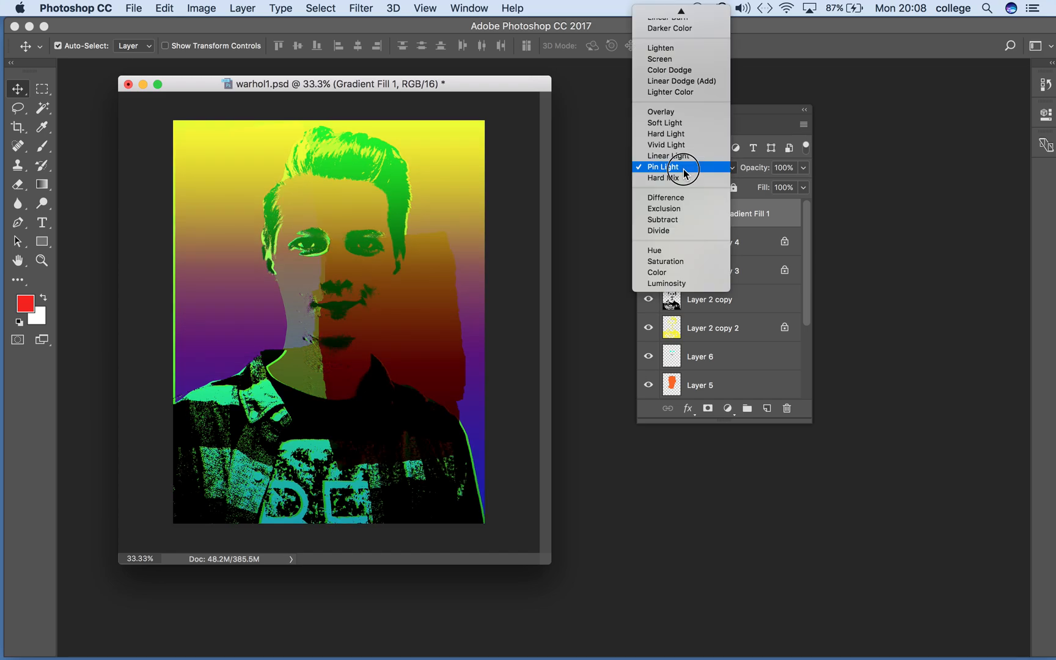
pyautogui.click(674, 196)
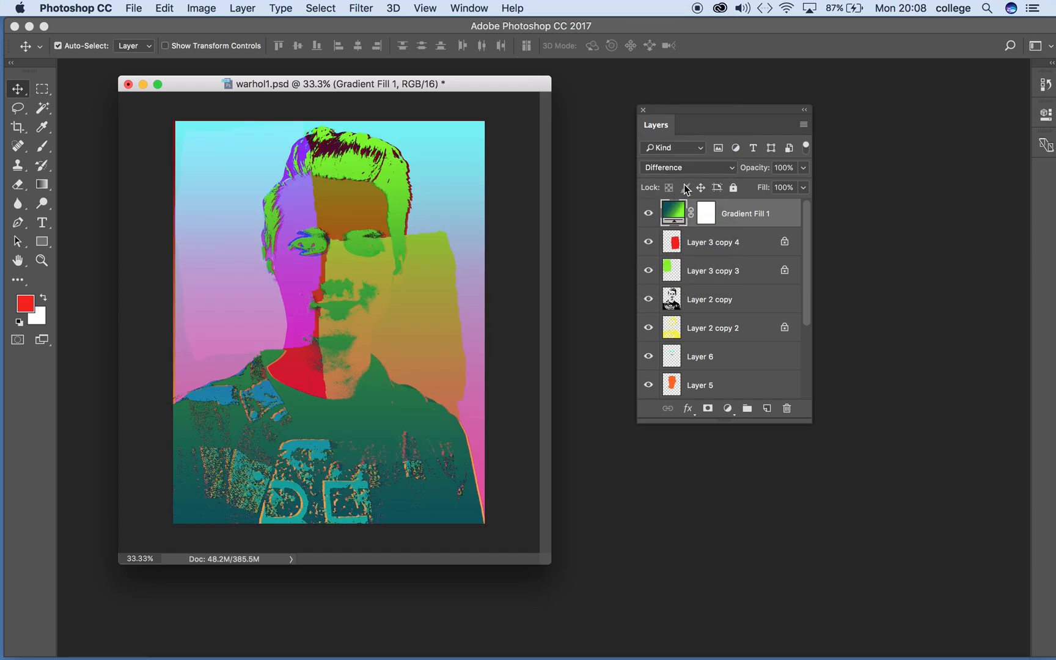
pyautogui.click(689, 175)
pyautogui.click(685, 178)
pyautogui.click(690, 175)
pyautogui.click(690, 176)
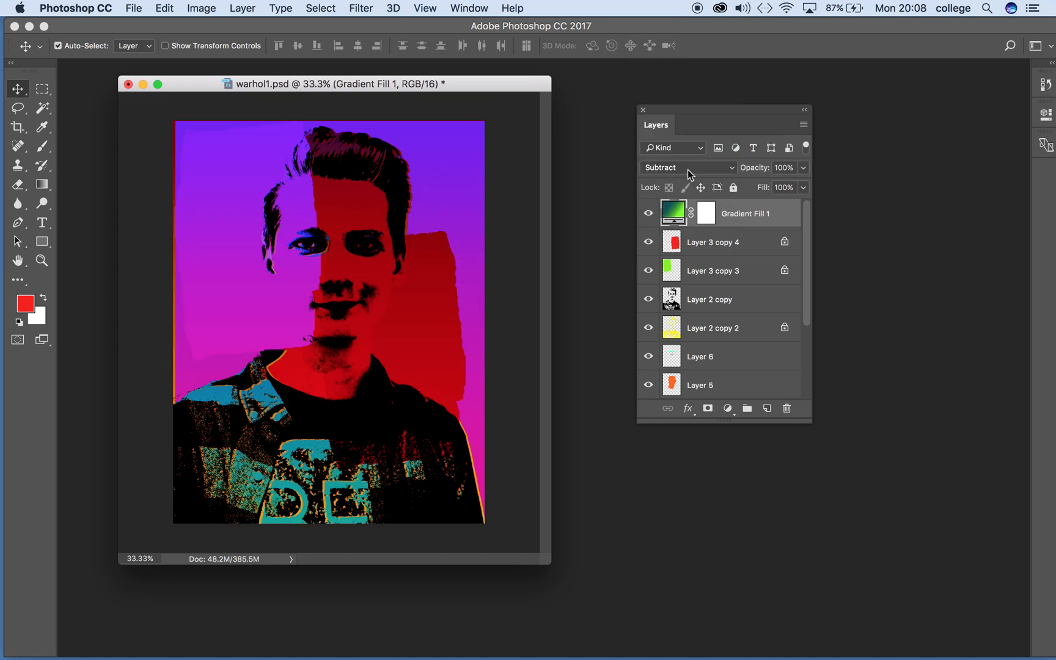
pyautogui.click(689, 173)
pyautogui.click(683, 177)
# - Try the Hue, Saturation, Color and Luminosity blend modes on the gradient fill layer
pyautogui.click(683, 168)
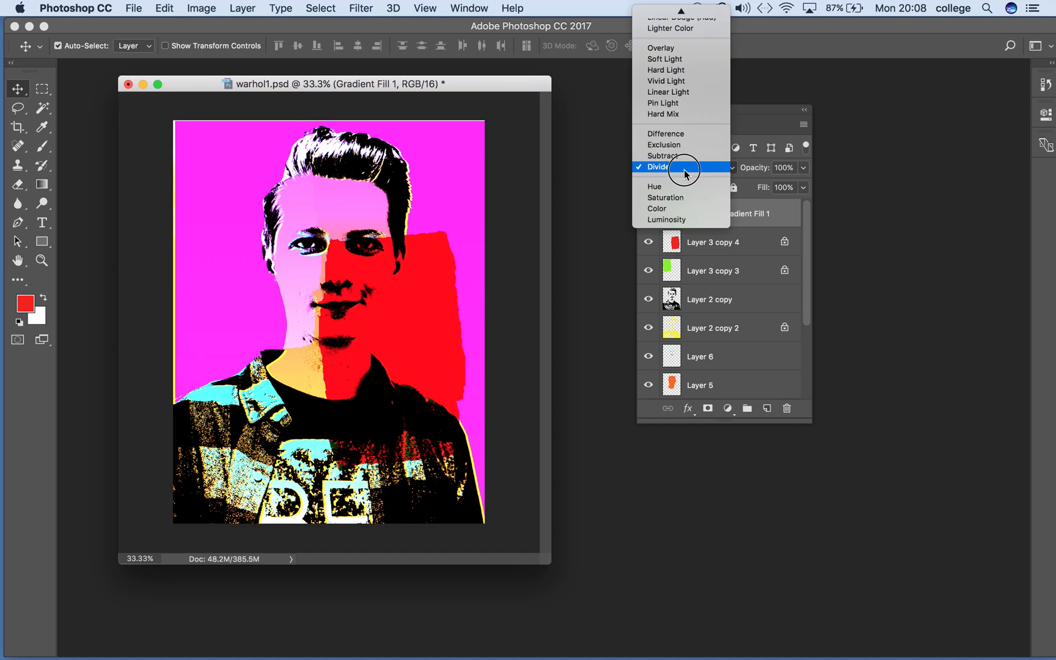
pyautogui.click(683, 174)
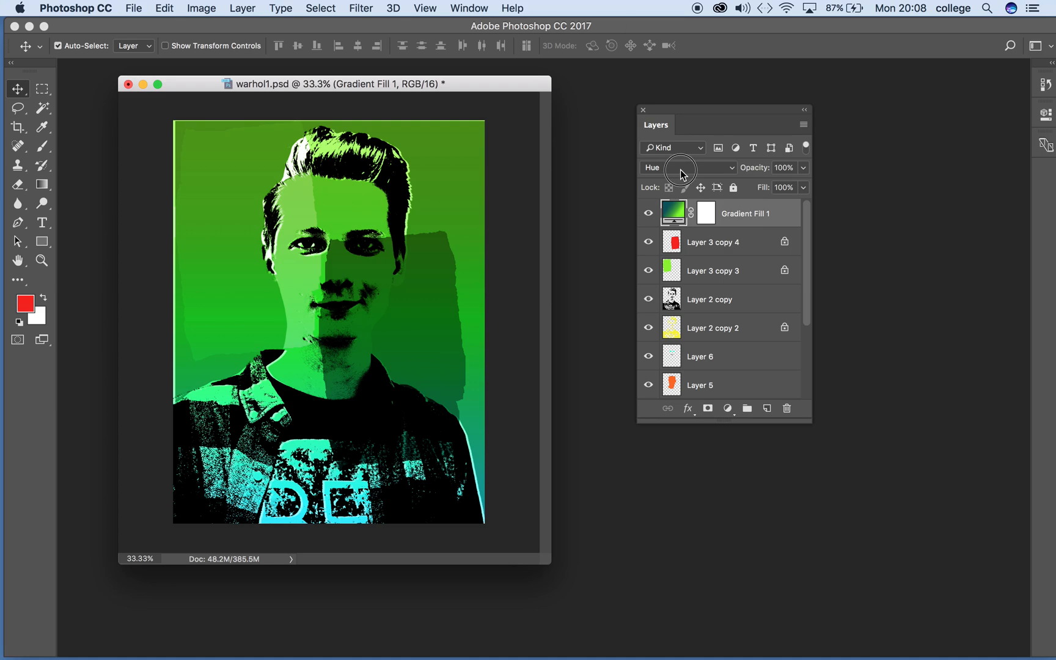
pyautogui.click(680, 173)
pyautogui.click(678, 174)
pyautogui.click(679, 173)
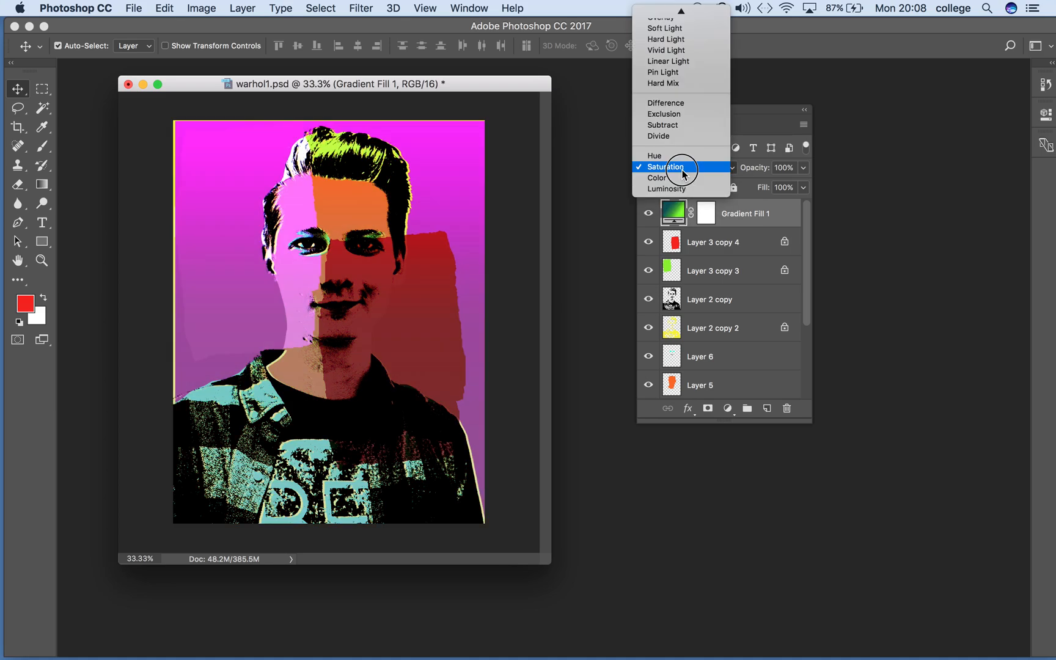
pyautogui.click(679, 176)
pyautogui.click(681, 168)
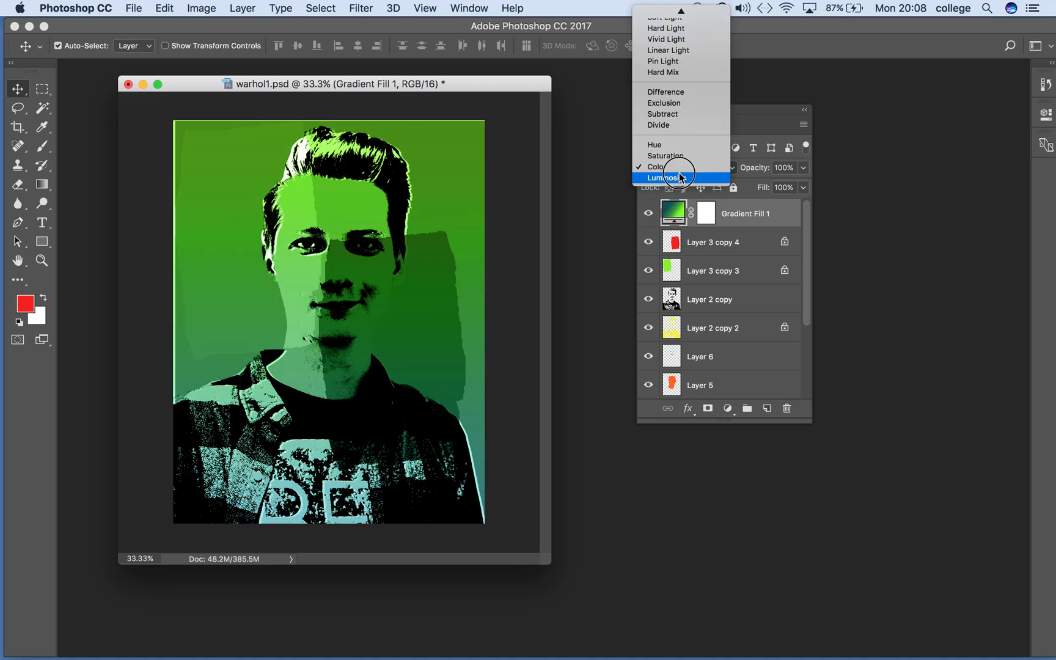
pyautogui.click(679, 178)
pyautogui.click(680, 173)
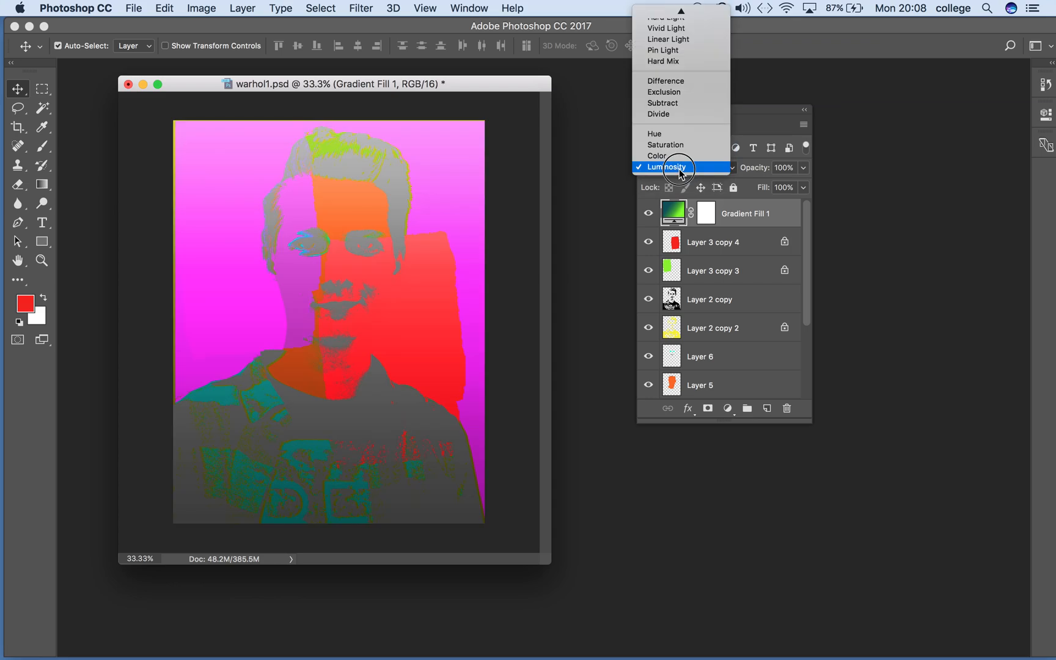
# - Try the Linear Burn, Darken and Lighten blend modes on the gradient fill layer
pyautogui.scroll(5, 681, 52)
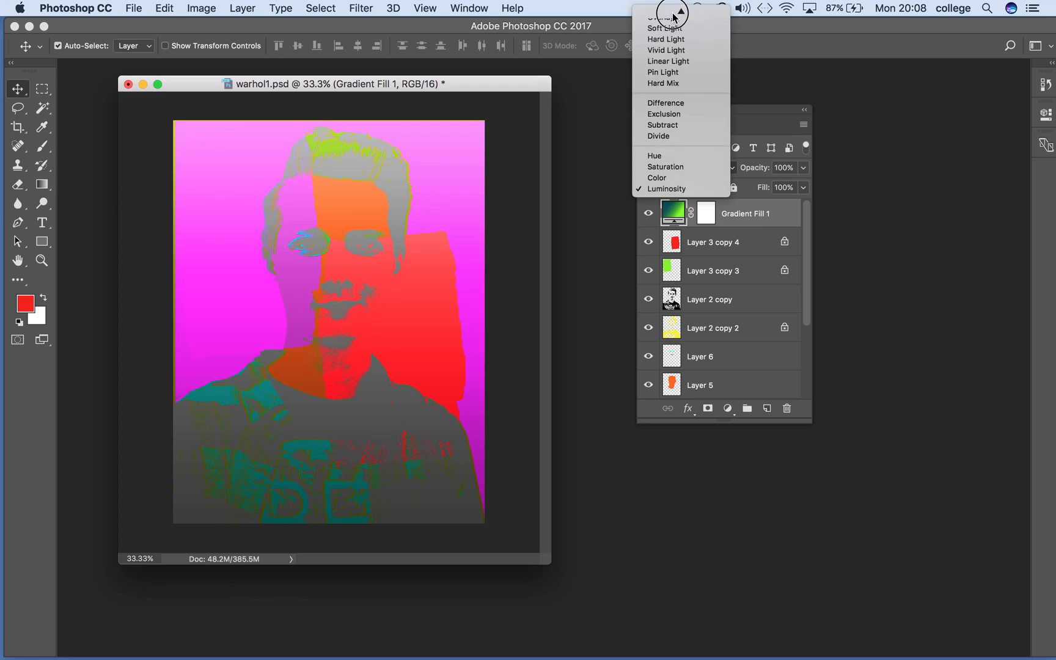
pyautogui.click(670, 44)
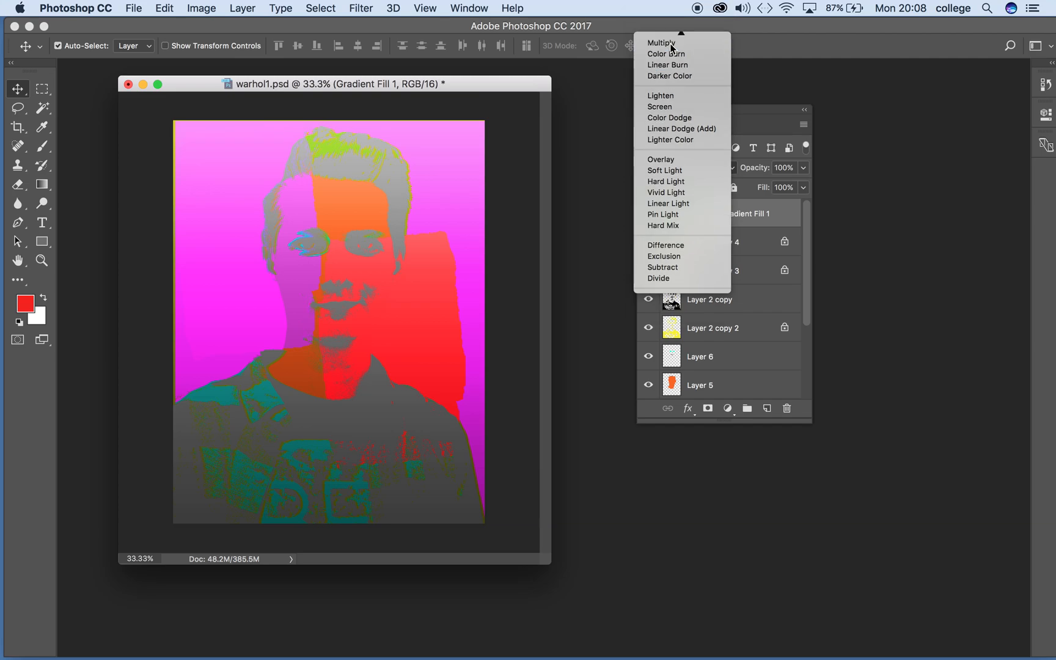
pyautogui.click(693, 173)
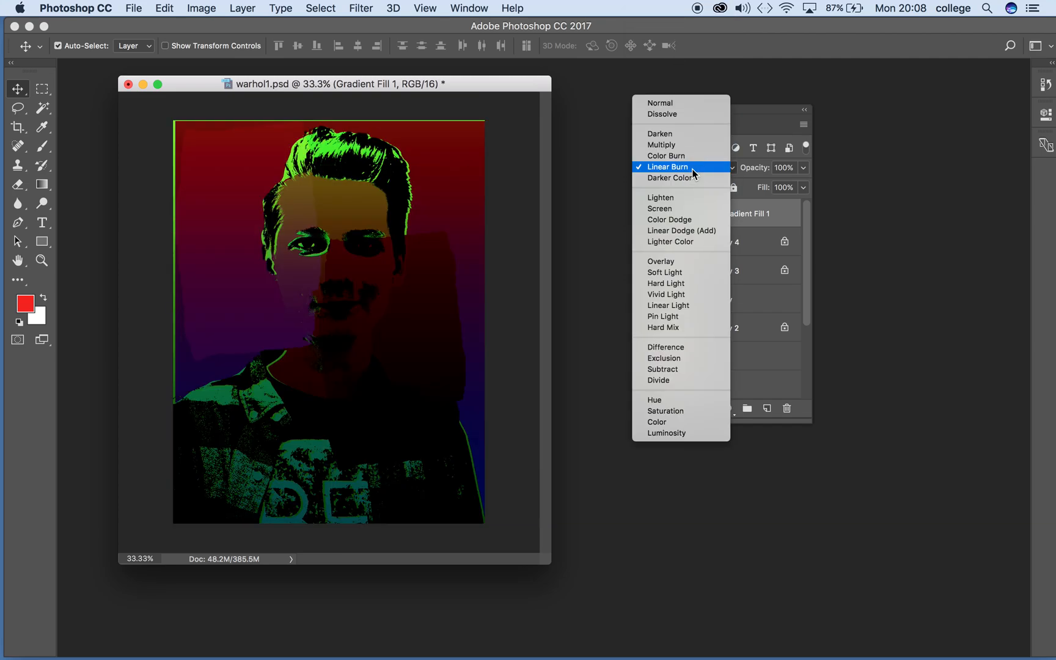
pyautogui.click(685, 138)
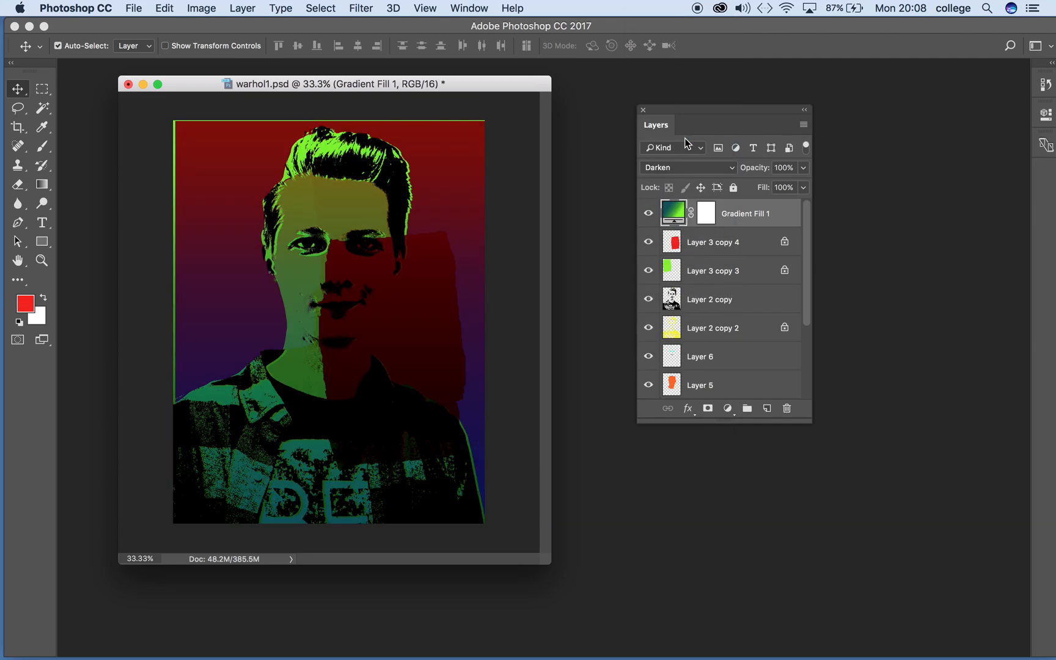
pyautogui.click(697, 171)
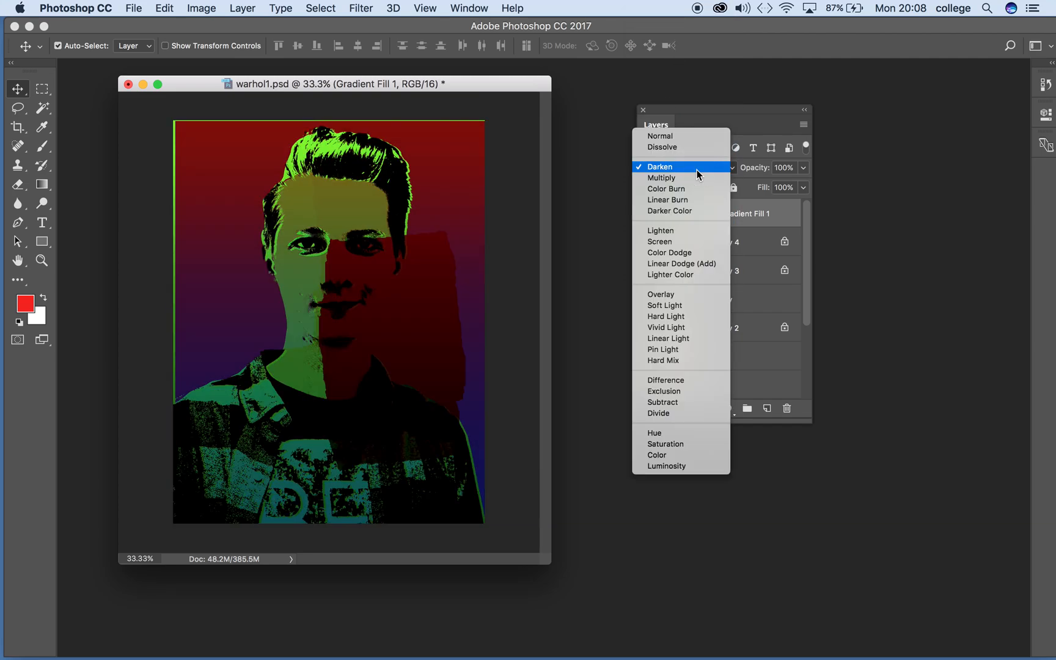
pyautogui.click(670, 232)
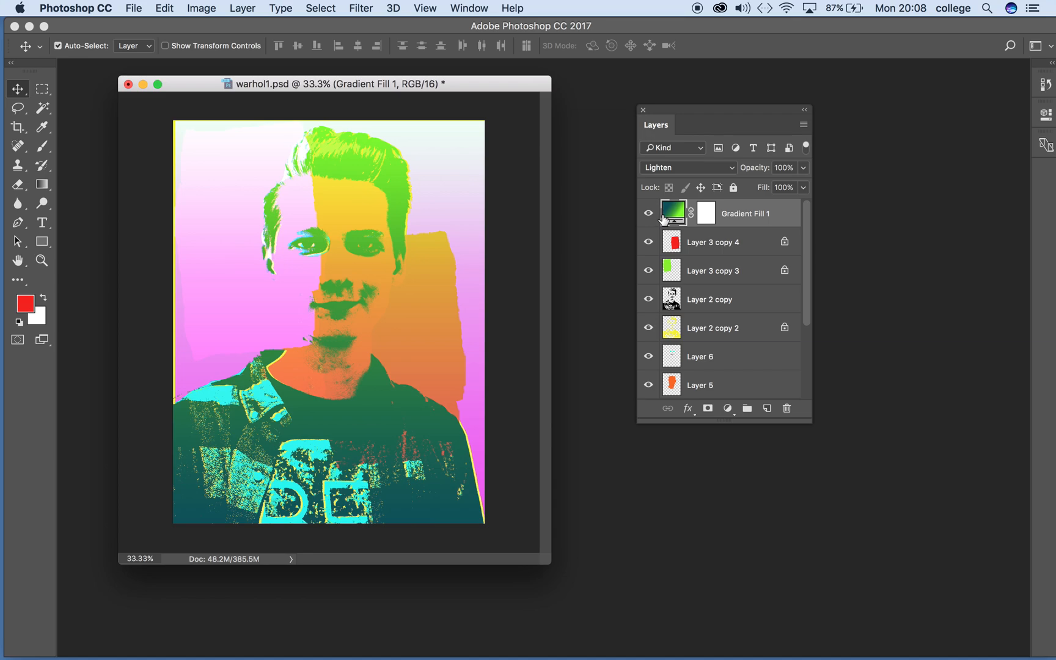
# - Toggle the gradient fill layer's visibility to compare the portrait with and without it
pyautogui.click(648, 213)
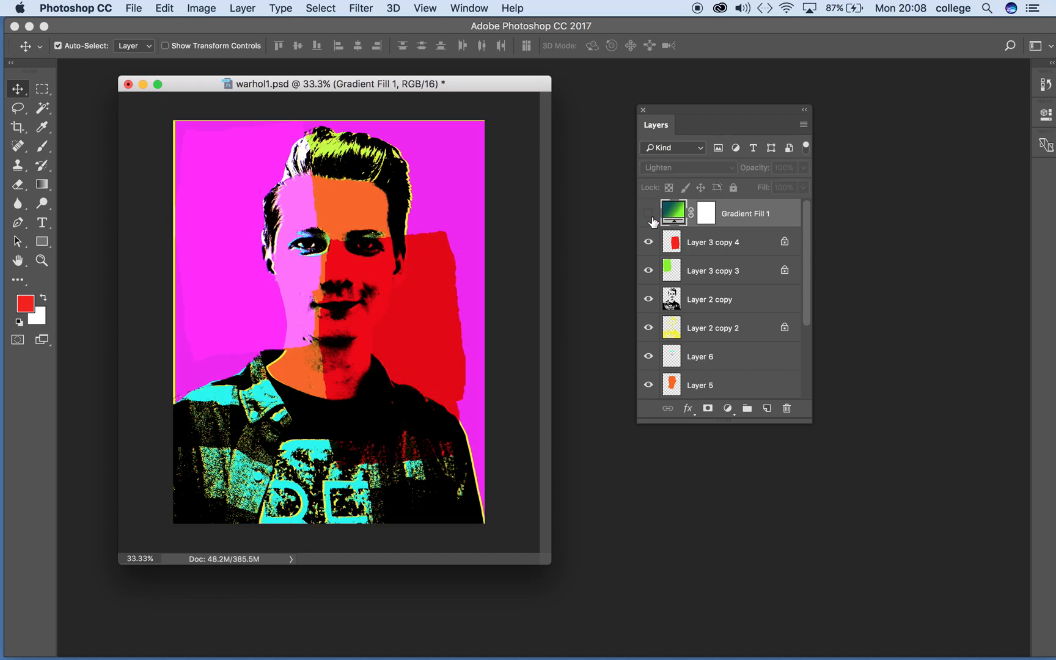
pyautogui.click(648, 215)
pyautogui.click(648, 215)
pyautogui.click(648, 215)
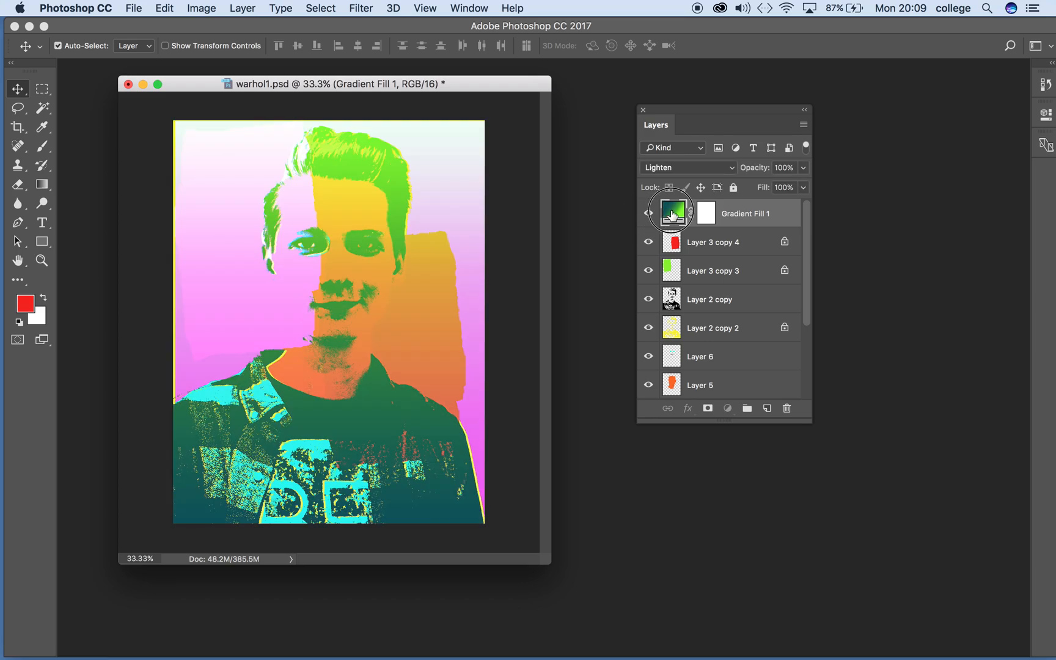
# - Change the fill layer's gradient to the blue-red-yellow preset and set the layer's blend mode to Hue
pyautogui.doubleClick(672, 214)
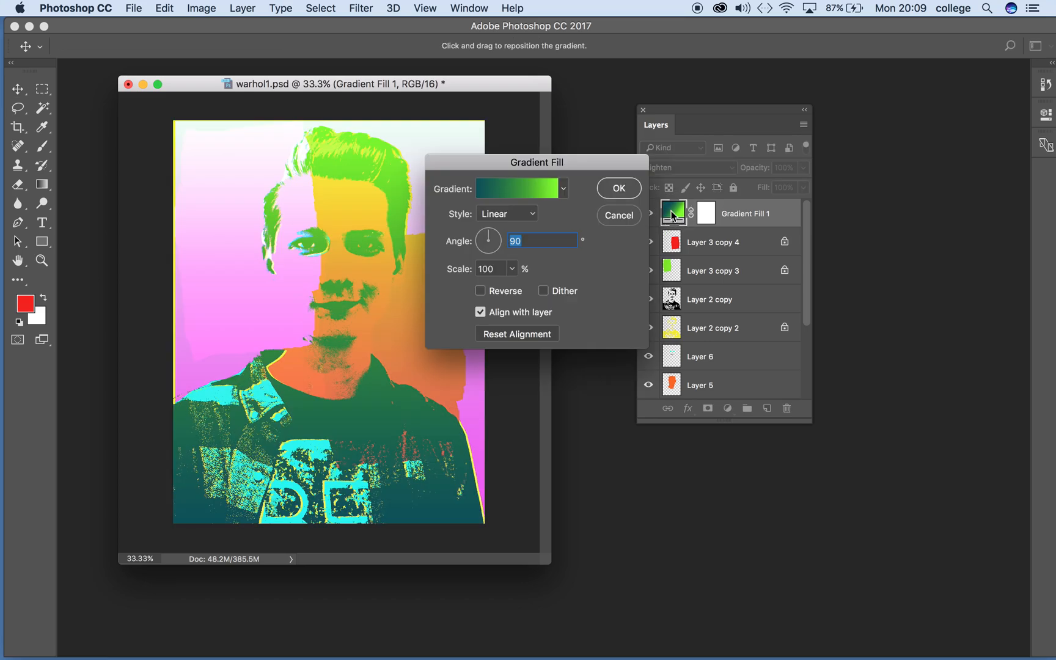
pyautogui.click(563, 189)
pyautogui.click(563, 221)
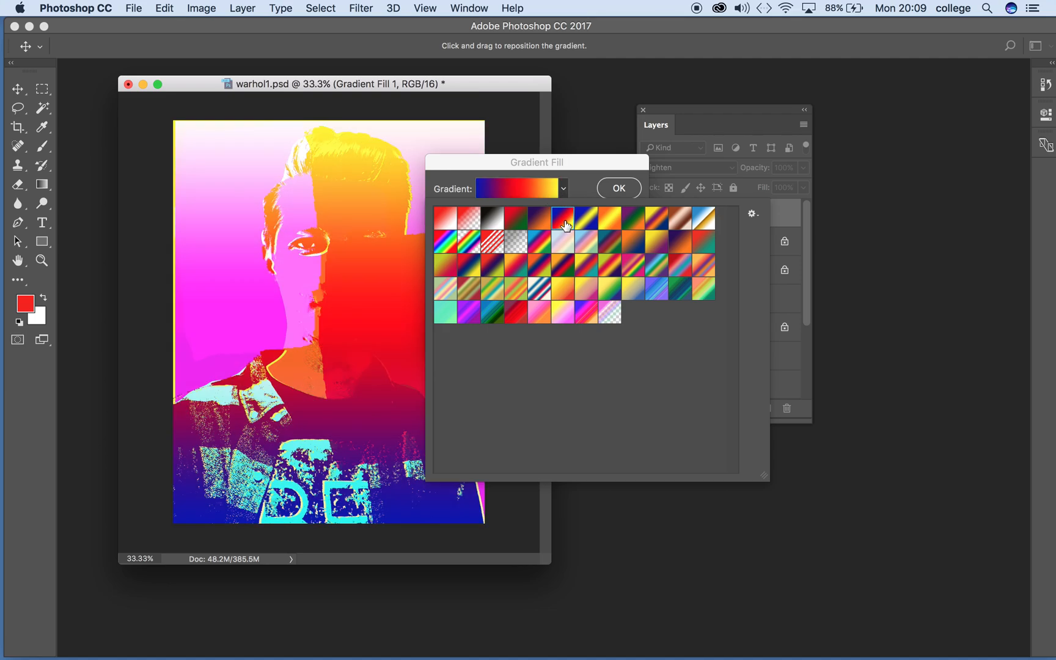
pyautogui.click(629, 192)
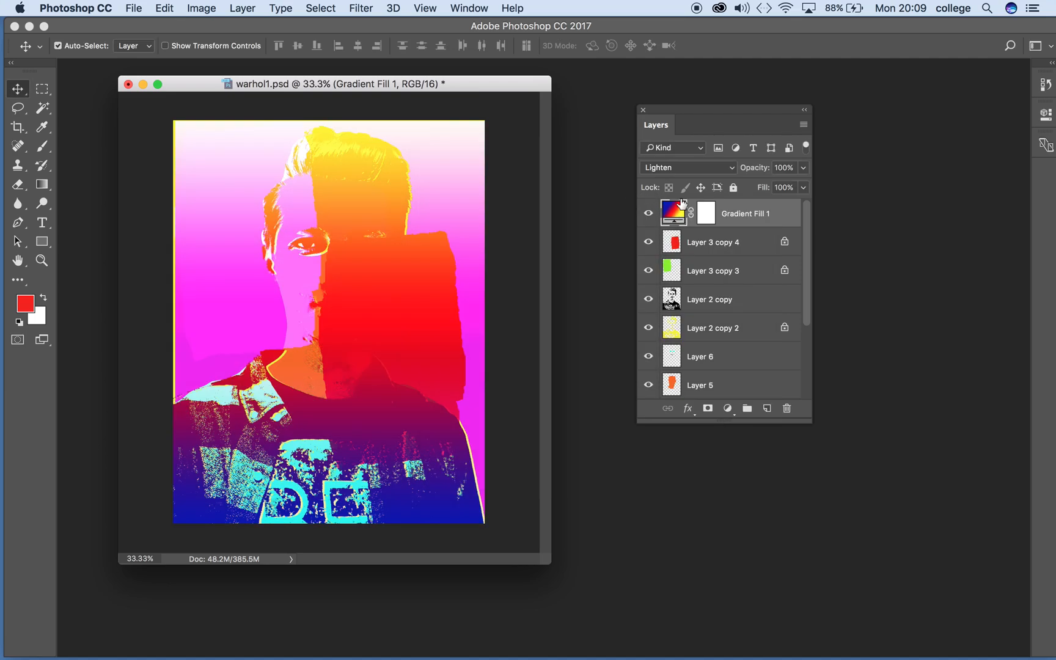
pyautogui.click(684, 168)
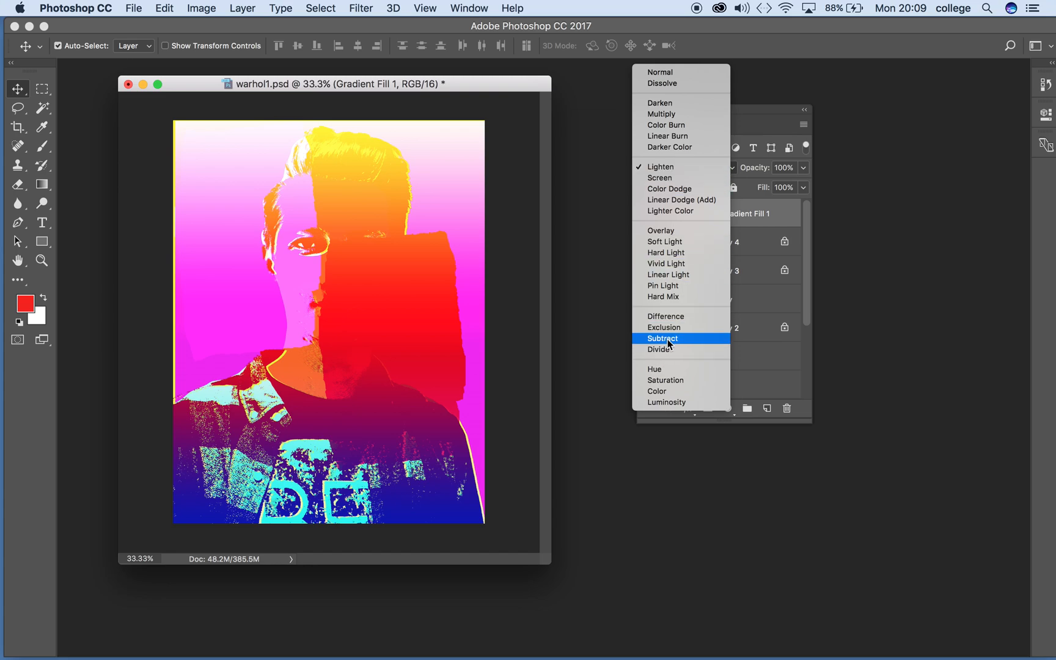
pyautogui.click(664, 370)
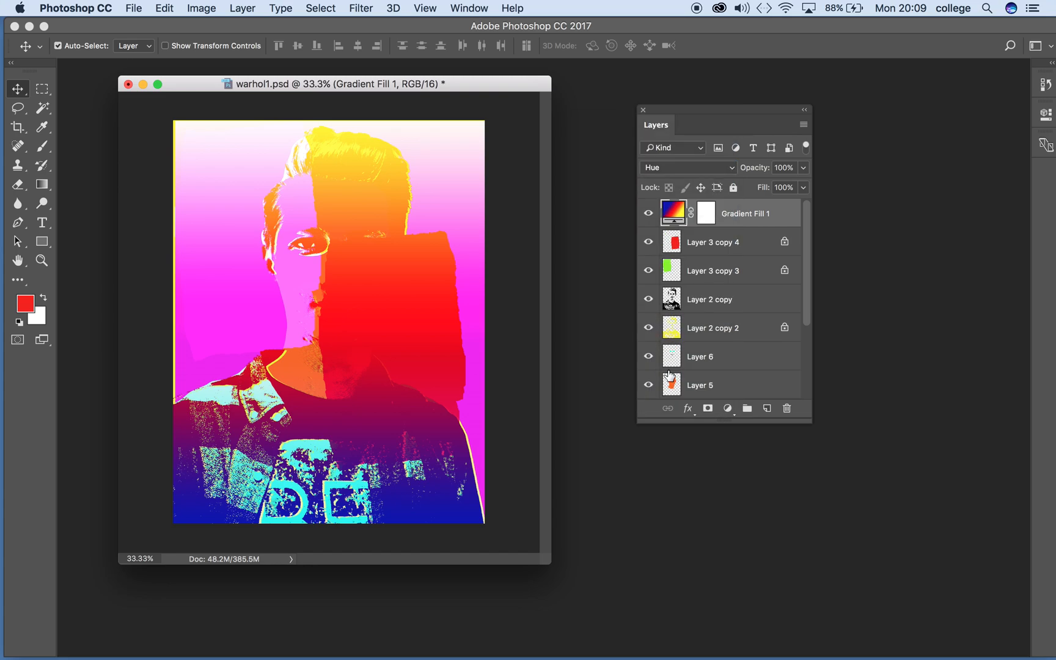
# - Try several preset gradients on the gradient fill layer and apply the purple-green-orange one
pyautogui.doubleClick(674, 213)
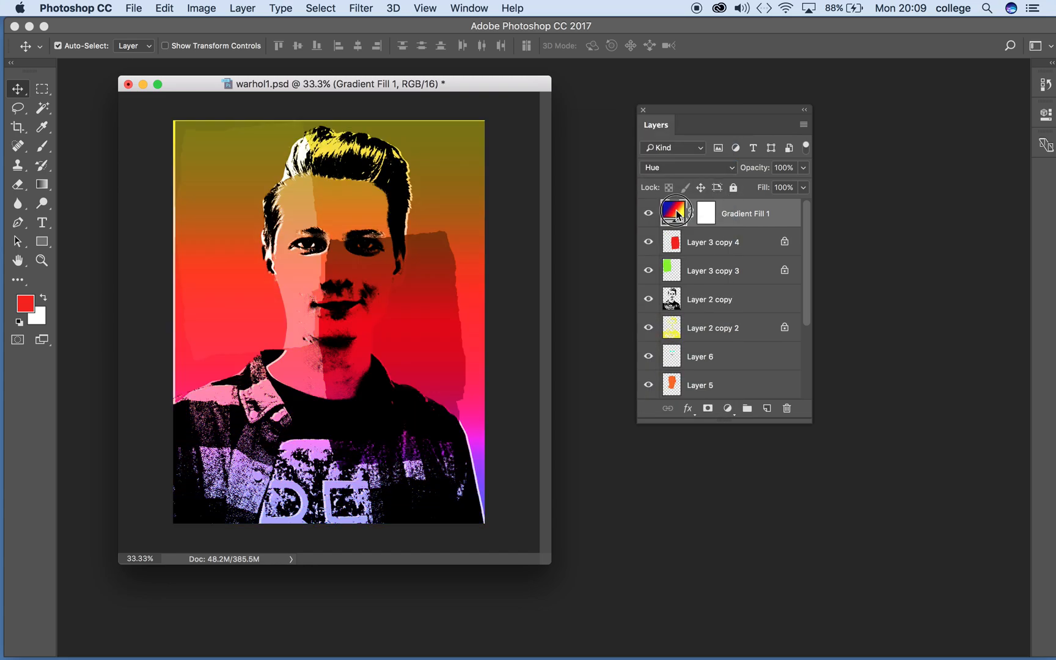
pyautogui.click(563, 188)
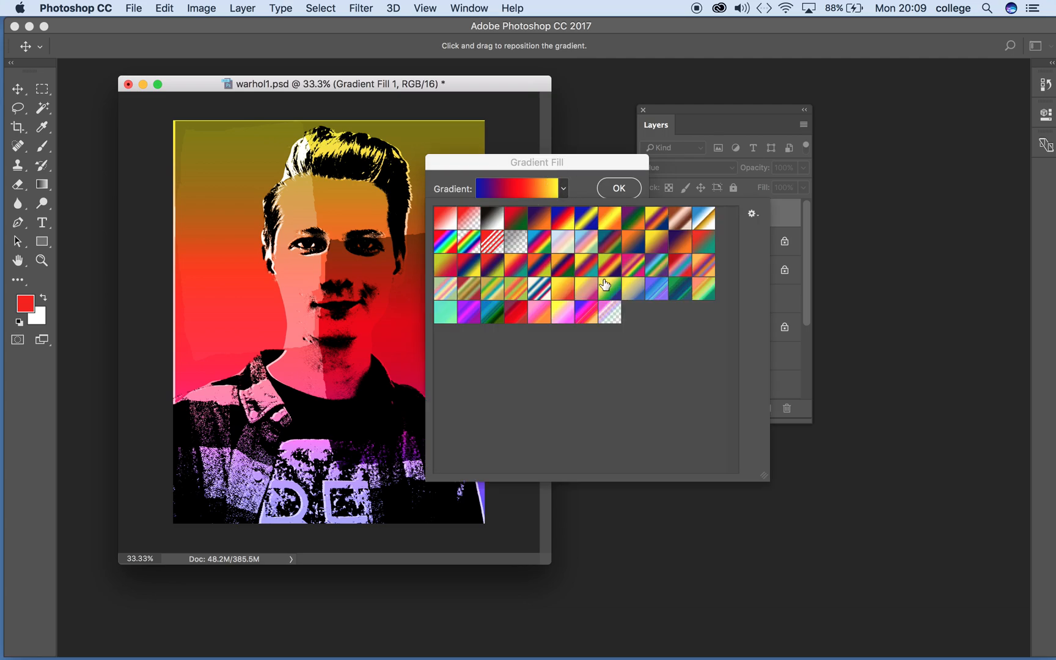
pyautogui.click(592, 296)
pyautogui.click(648, 290)
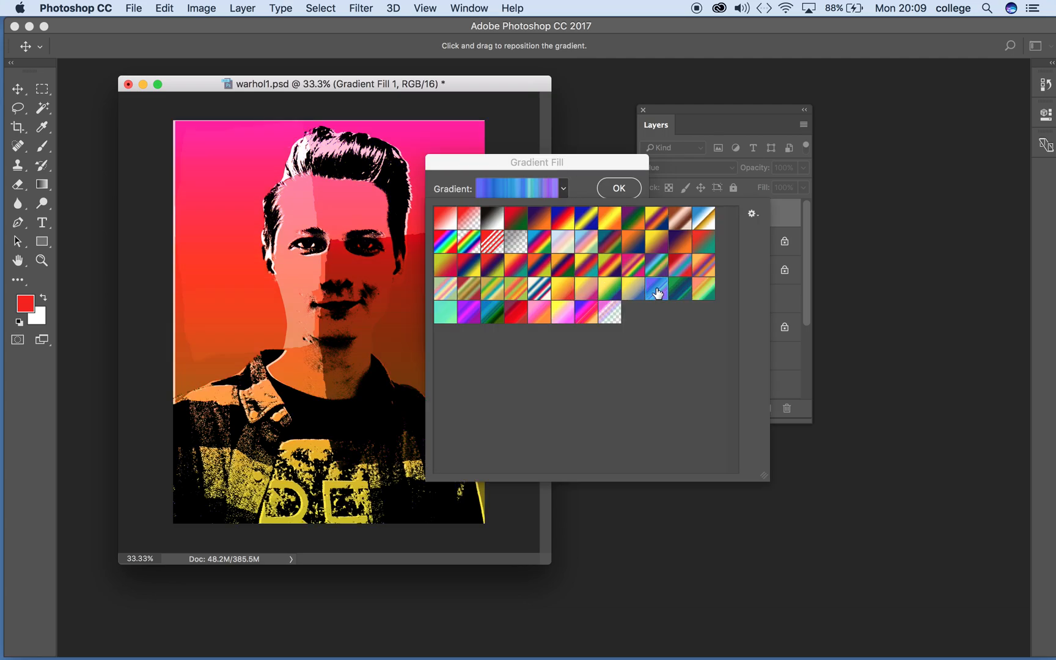
pyautogui.click(681, 294)
pyautogui.click(701, 291)
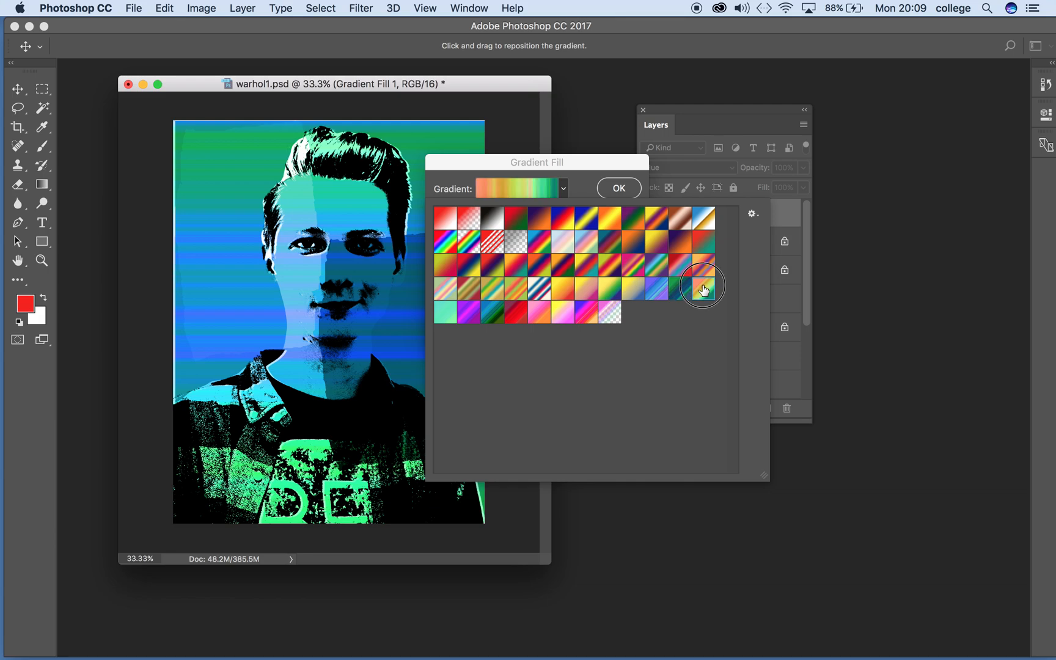
pyautogui.click(703, 270)
pyautogui.click(680, 245)
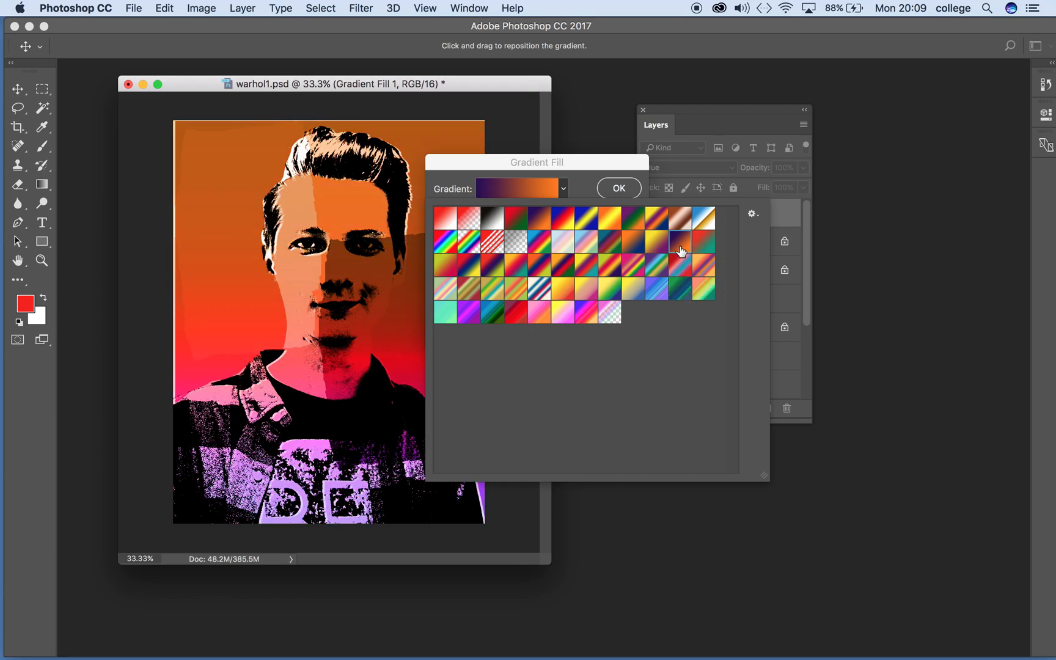
pyautogui.click(633, 225)
pyautogui.click(629, 195)
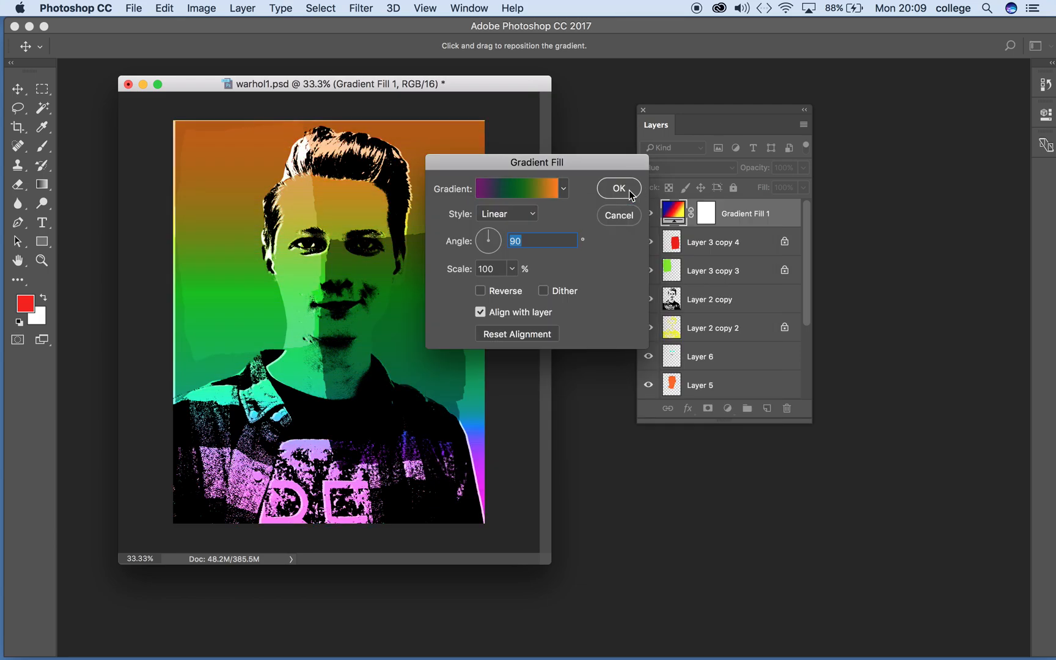
pyautogui.click(628, 194)
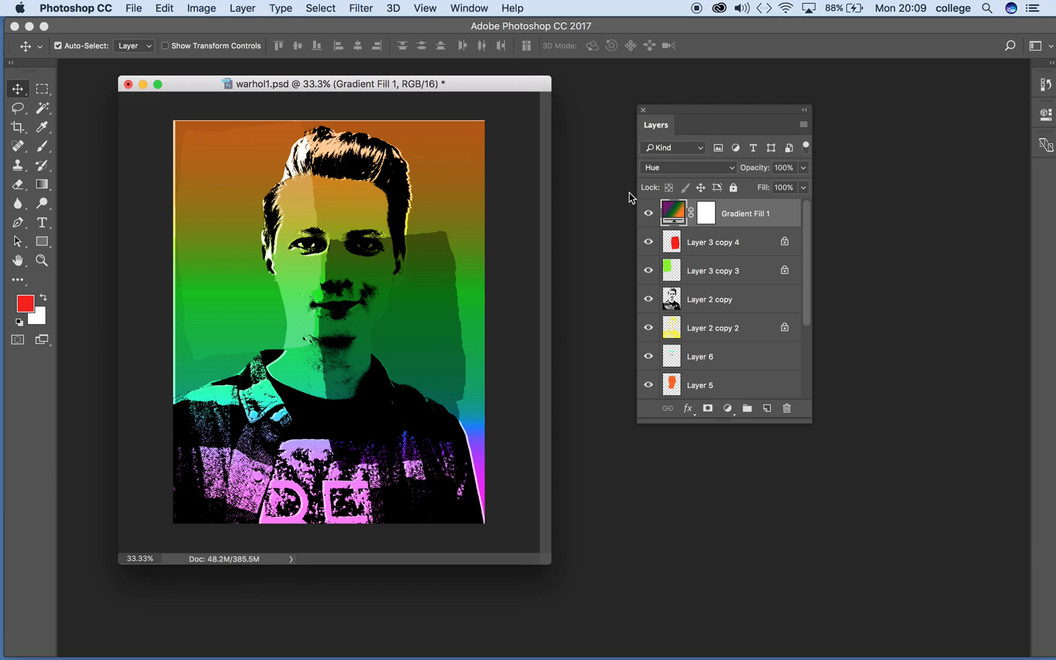
# - Add a Hue/Saturation adjustment layer above the gradient fill layer, keeping the default name and Normal mode
pyautogui.click(244, 9)
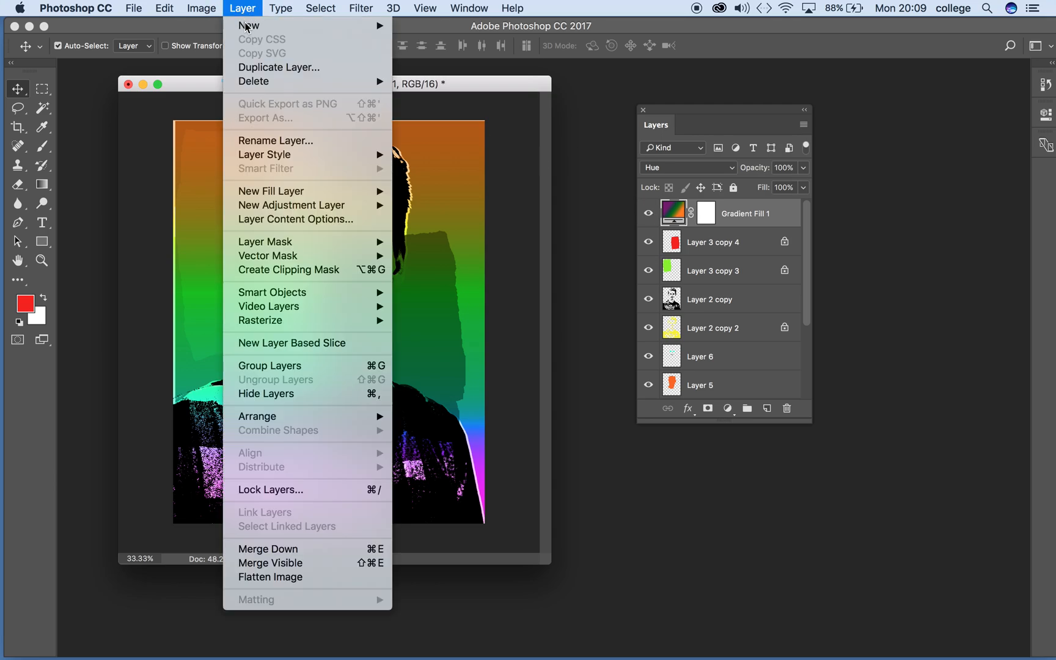
pyautogui.moveTo(275, 209)
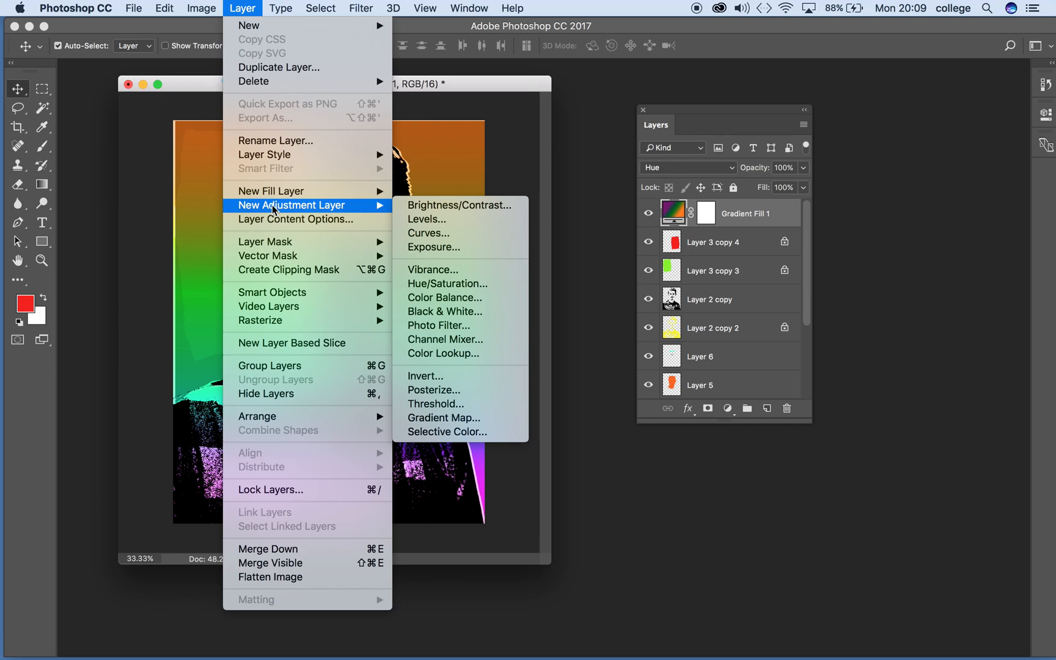
pyautogui.click(480, 284)
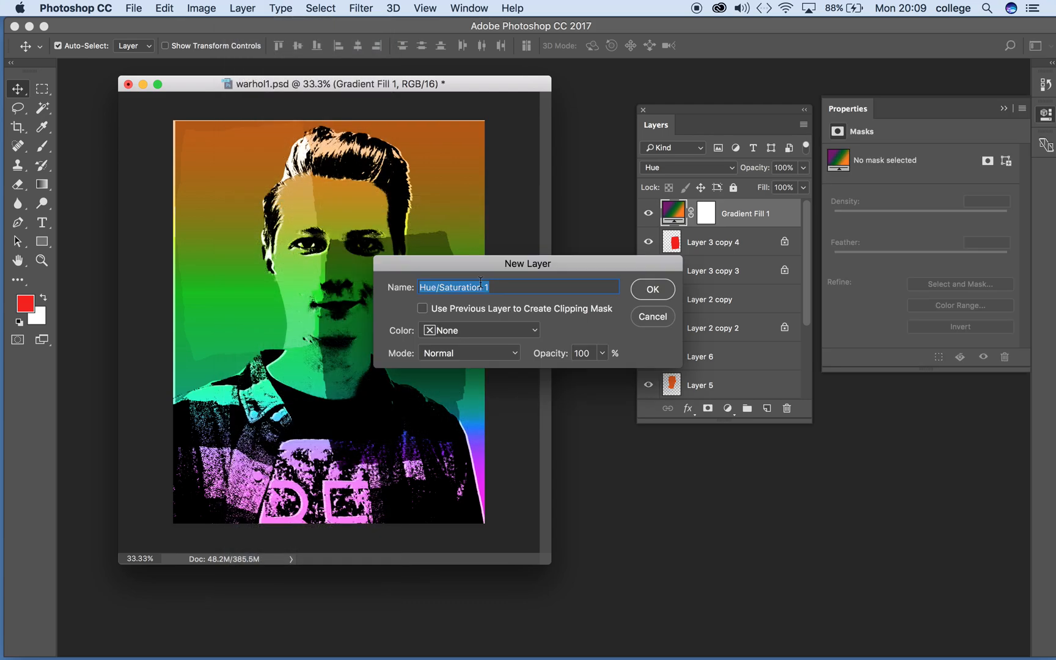
pyautogui.moveTo(437, 257); pyautogui.dragTo(523, 221)
pyautogui.click(734, 253)
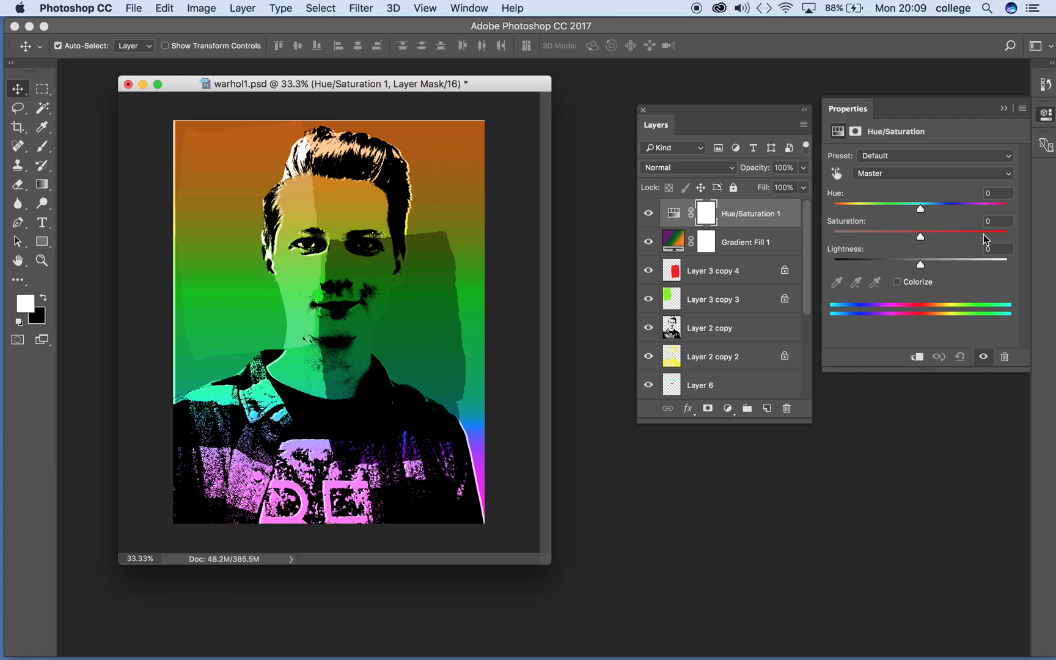
# - Set the adjustment layer's hue to +17, saturation to +88 and lightness to +13
pyautogui.moveTo(919, 209); pyautogui.dragTo(997, 238)
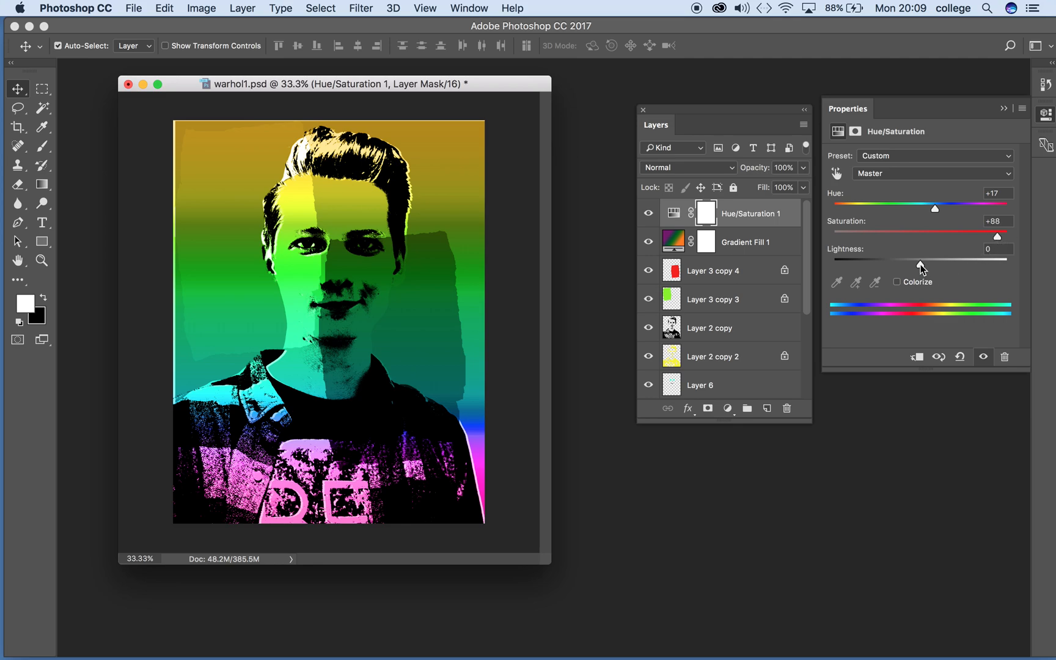
pyautogui.moveTo(921, 268)
pyautogui.mouseDown()
pyautogui.moveTo(853, 276)
pyautogui.moveTo(1008, 280)
pyautogui.moveTo(920, 278)
pyautogui.moveTo(933, 279)
pyautogui.mouseUp()
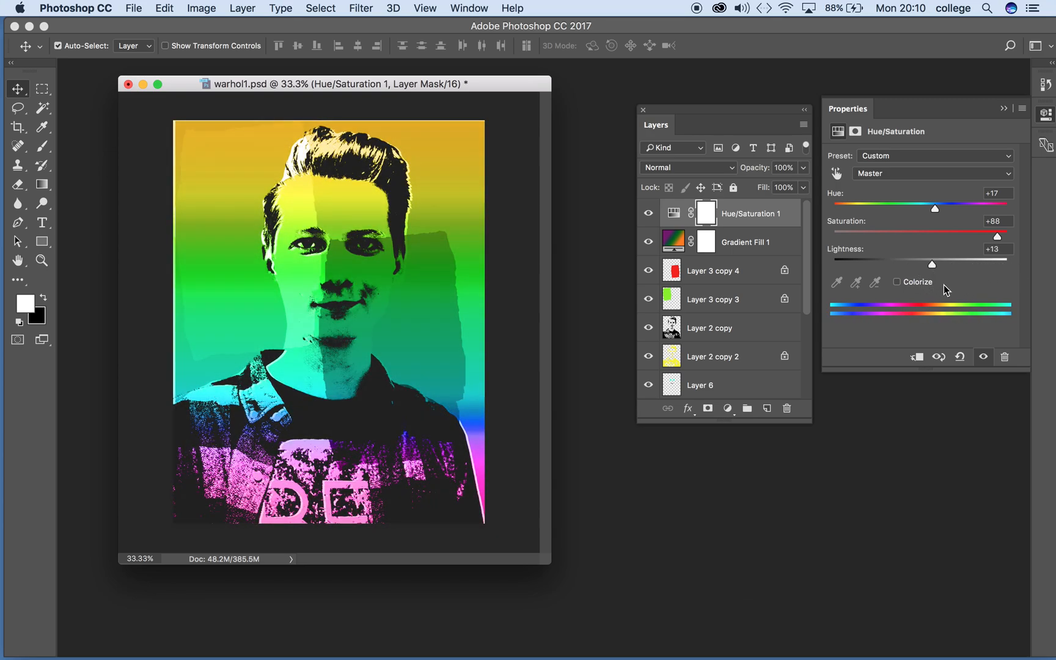
# - Colorize the portrait with the Hue/Saturation adjustment, using hue 262 and saturation 43 for a purple tint
pyautogui.click(896, 282)
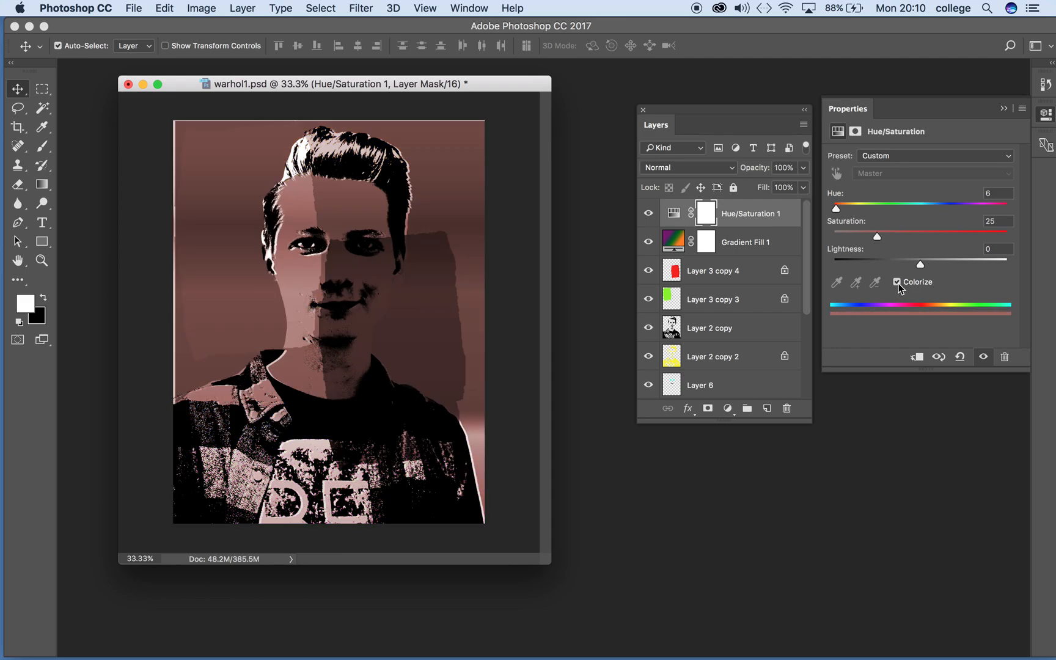
pyautogui.moveTo(878, 240); pyautogui.dragTo(909, 237)
pyautogui.moveTo(835, 210); pyautogui.dragTo(961, 223)
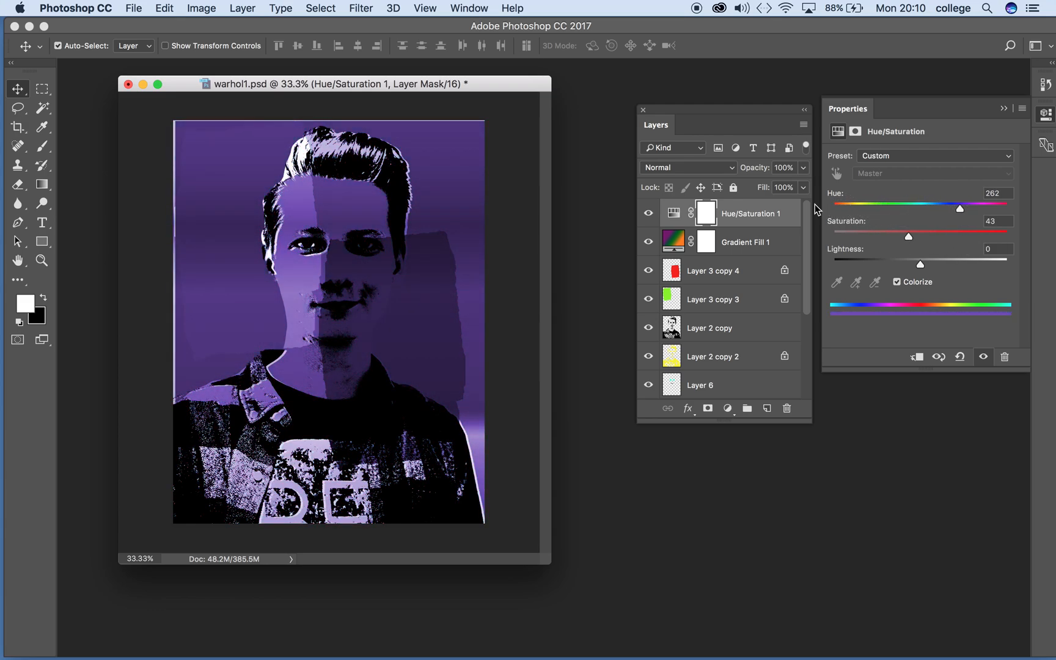
# - Move the Layers panel against the image window and float the Properties panel beside it
pyautogui.moveTo(702, 116); pyautogui.dragTo(617, 124)
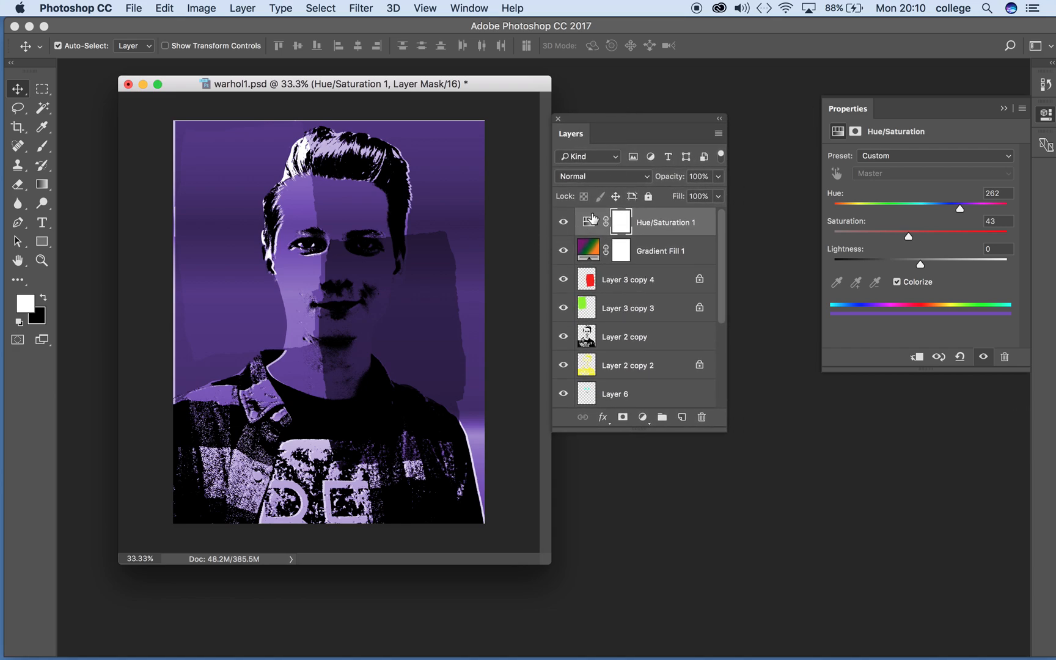
pyautogui.moveTo(838, 111); pyautogui.dragTo(789, 156)
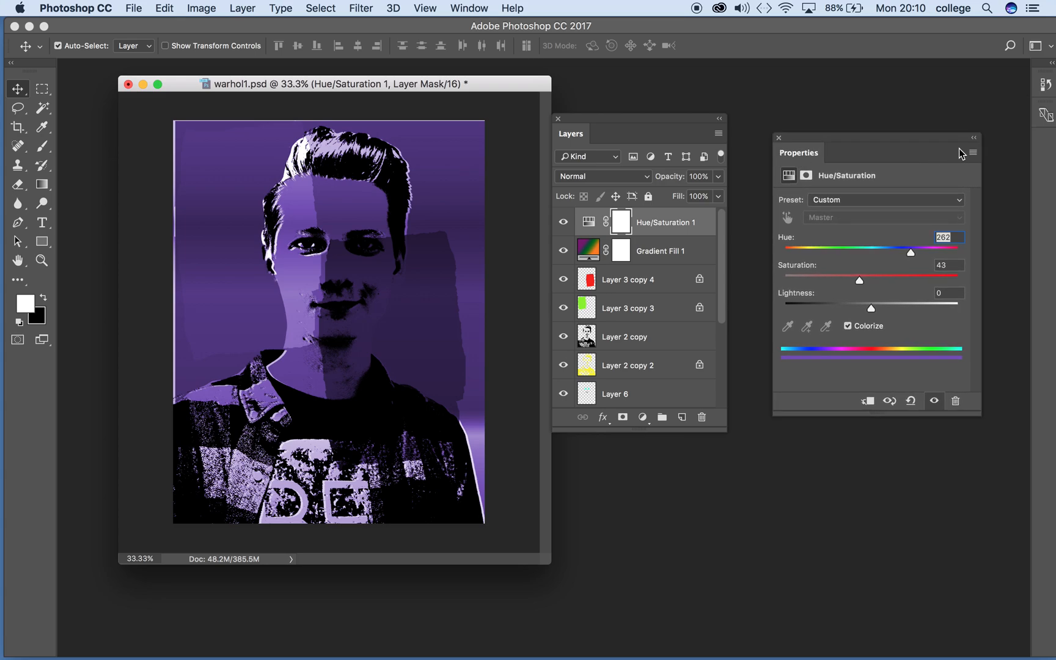
# - Compare the portrait with and without the Hue/Saturation adjustment by hiding and reshowing its layer
pyautogui.click(779, 139)
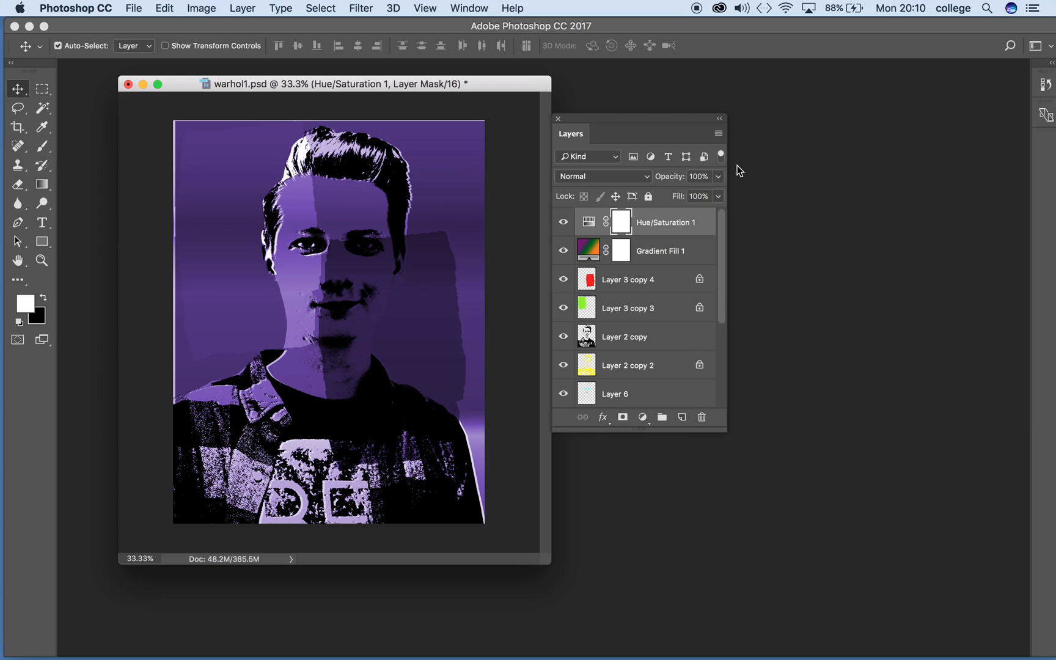
pyautogui.click(563, 223)
pyautogui.click(563, 225)
# - Try a colorized hue of 107 in the Hue/Saturation adjustment, then turn off Colorize and set the hue to +85
pyautogui.doubleClick(588, 223)
pyautogui.moveTo(911, 255); pyautogui.dragTo(835, 252)
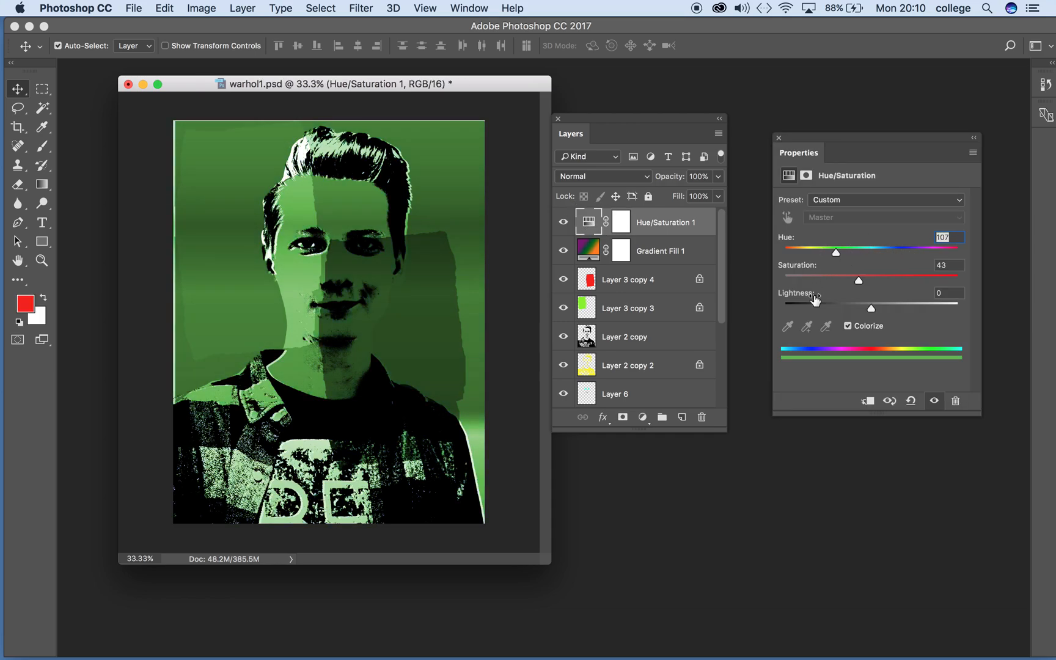
pyautogui.click(847, 326)
pyautogui.click(885, 253)
pyautogui.moveTo(885, 254); pyautogui.dragTo(926, 257)
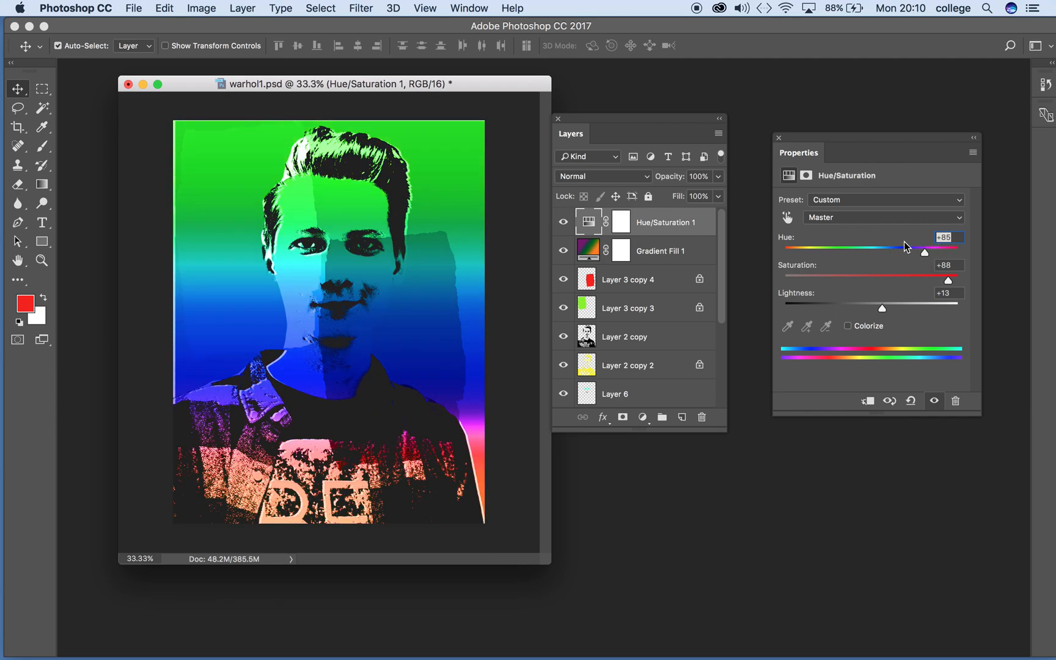
pyautogui.click(779, 138)
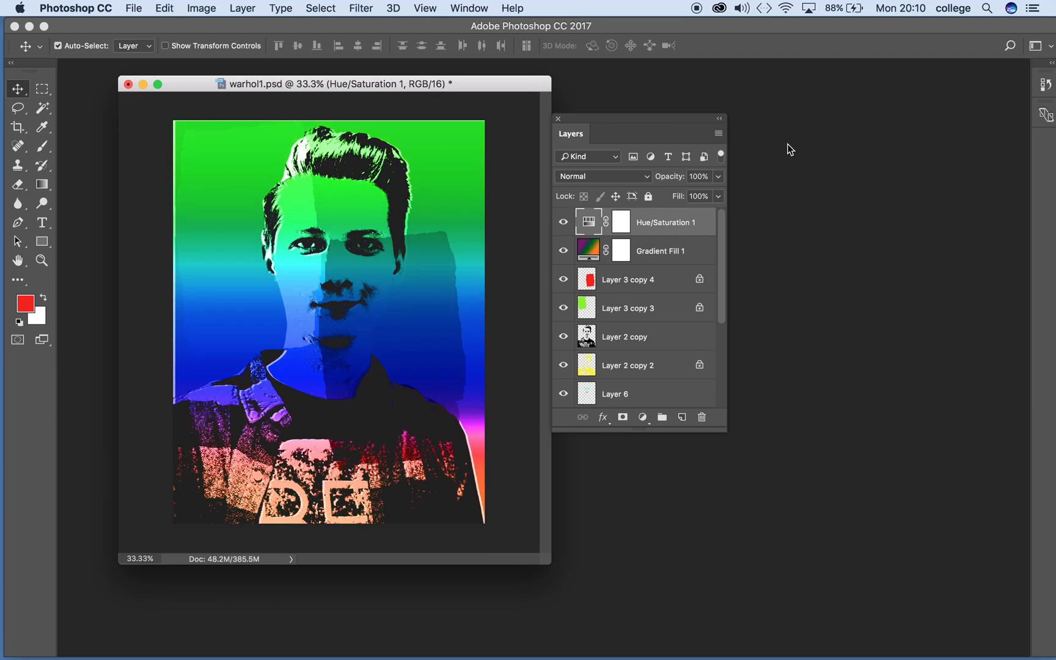
# - Hide and reshow the gradient fill layer and the Hue/Saturation layer in turn to compare their effects
pyautogui.moveTo(608, 120); pyautogui.dragTo(706, 109)
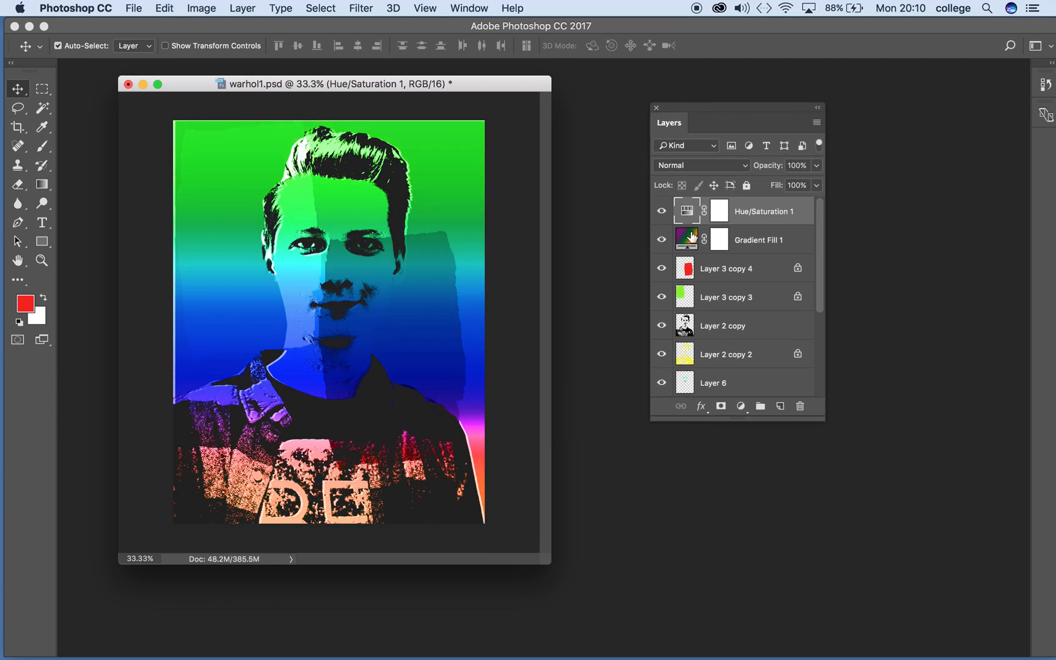
pyautogui.click(662, 242)
pyautogui.click(661, 240)
pyautogui.click(661, 213)
pyautogui.click(662, 214)
# - Reposition the Layers panel and image window, and hide the gradient fill and Hue/Saturation layers
pyautogui.moveTo(700, 110); pyautogui.dragTo(678, 109)
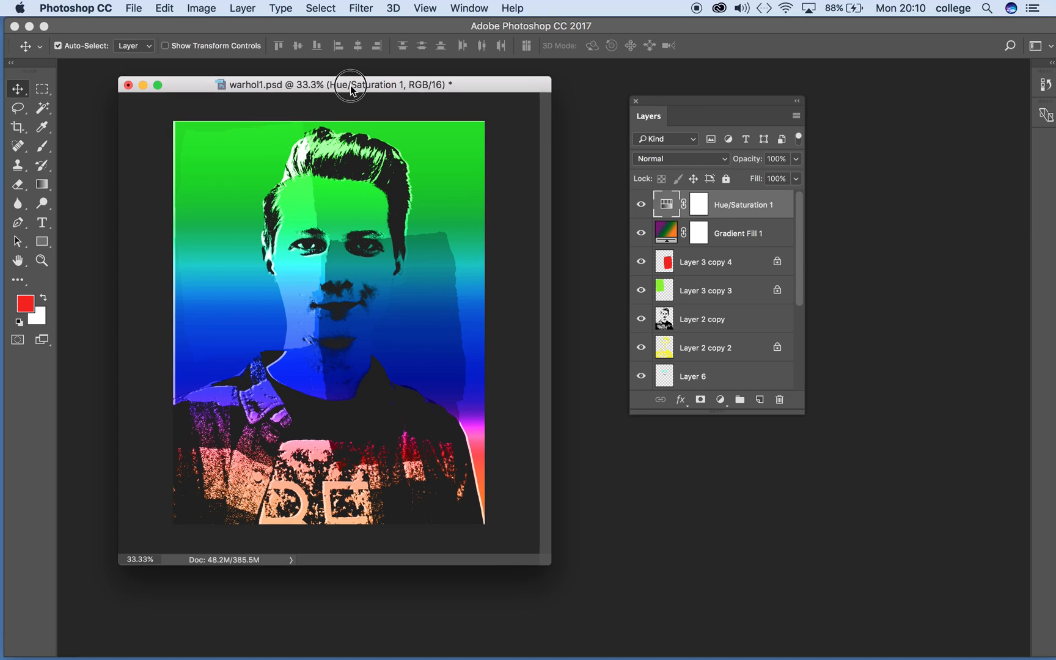
pyautogui.moveTo(348, 86); pyautogui.dragTo(332, 80)
pyautogui.click(640, 233)
pyautogui.click(640, 204)
# - Duplicate the red torn-paper layer, move the copy over the shirt at the portrait's lower left, and duplicate that copy in place
pyautogui.moveTo(683, 267); pyautogui.dragTo(760, 399)
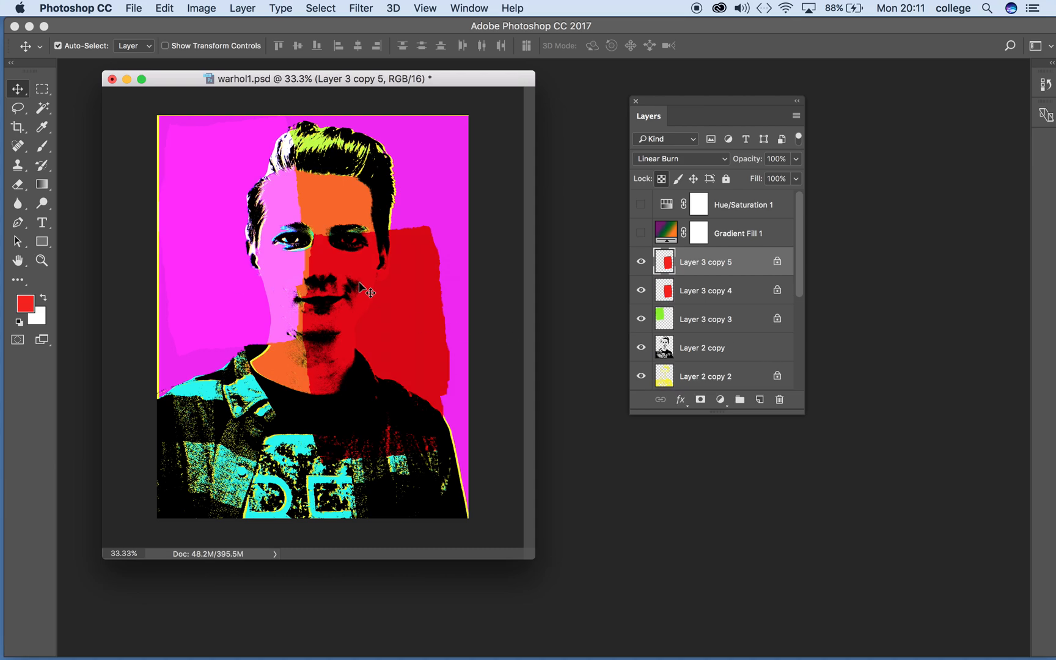
pyautogui.moveTo(358, 281); pyautogui.dragTo(224, 384)
pyautogui.moveTo(680, 282); pyautogui.dragTo(760, 400)
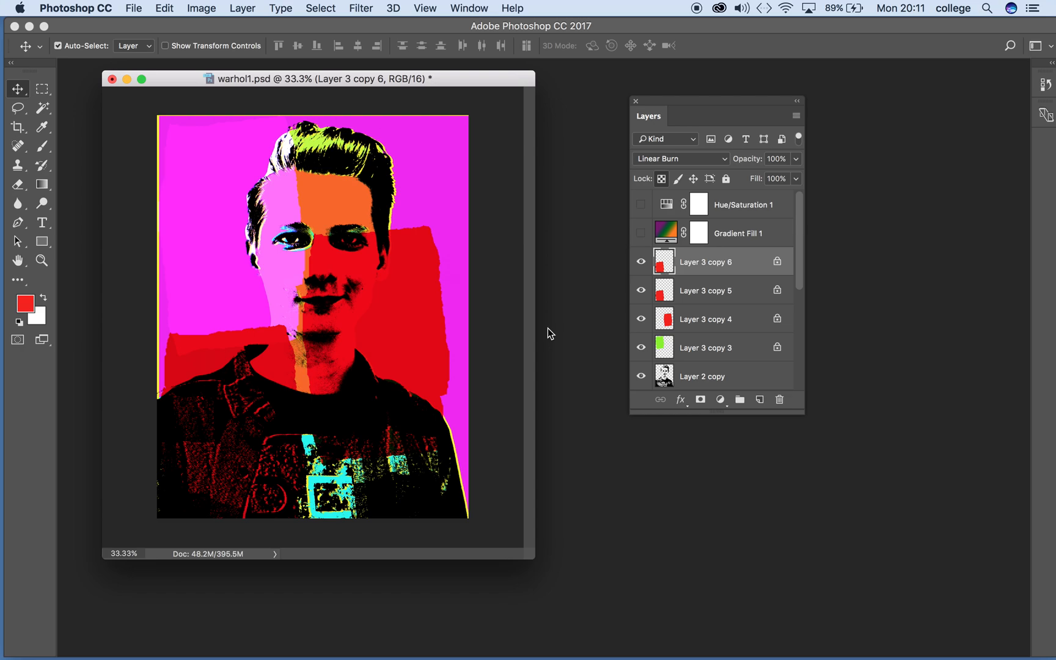
# - Move the original red paper shape up to the portrait's right edge and the green shape across onto the face
pyautogui.moveTo(340, 330); pyautogui.dragTo(374, 308)
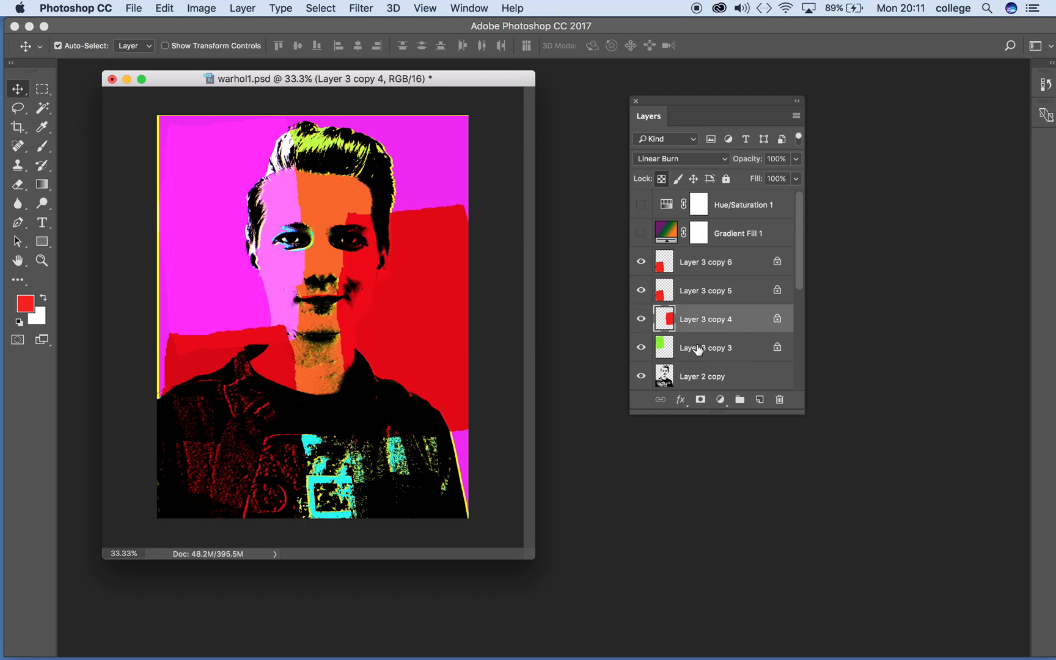
pyautogui.moveTo(265, 208); pyautogui.dragTo(322, 223)
# - Change the blending mode of Layer 3 copy 4 to Lighten and shift the image window slightly aside
pyautogui.click(697, 323)
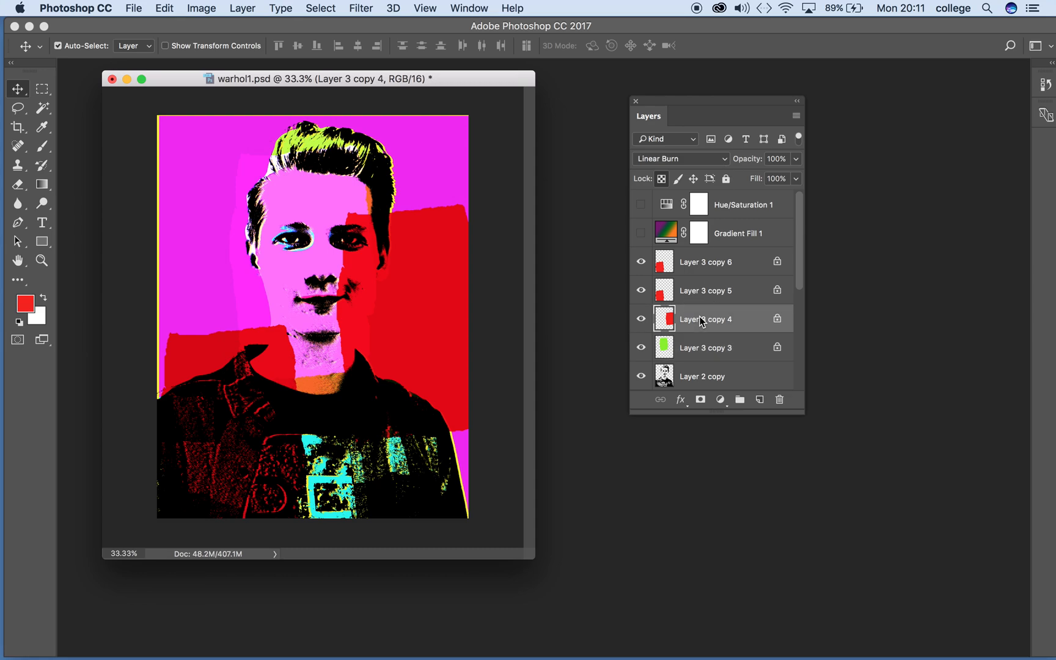
pyautogui.click(725, 158)
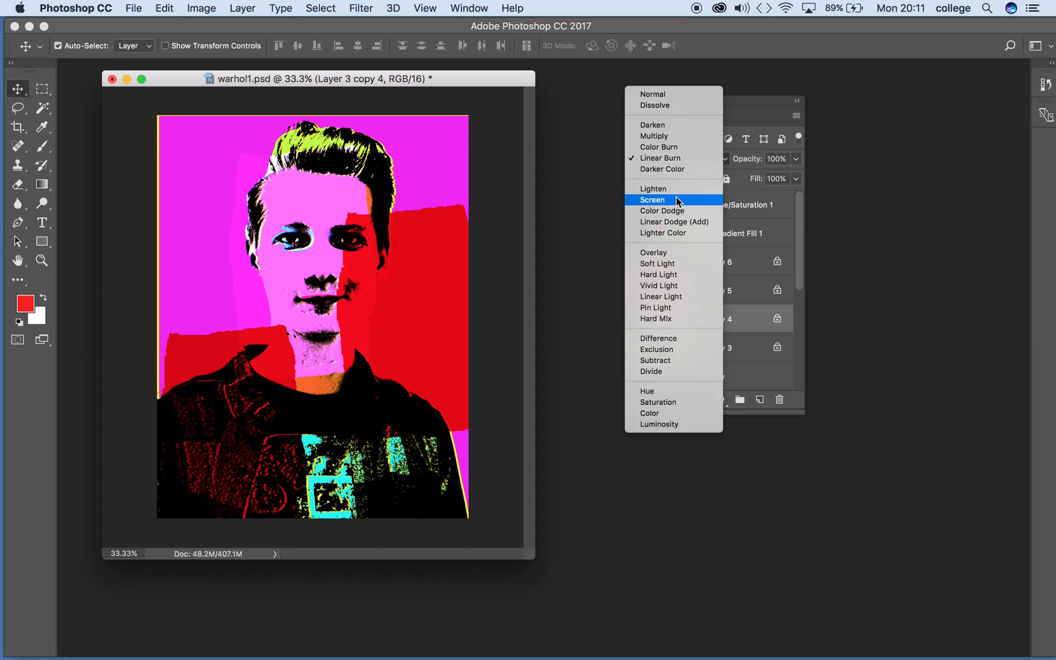
pyautogui.click(671, 189)
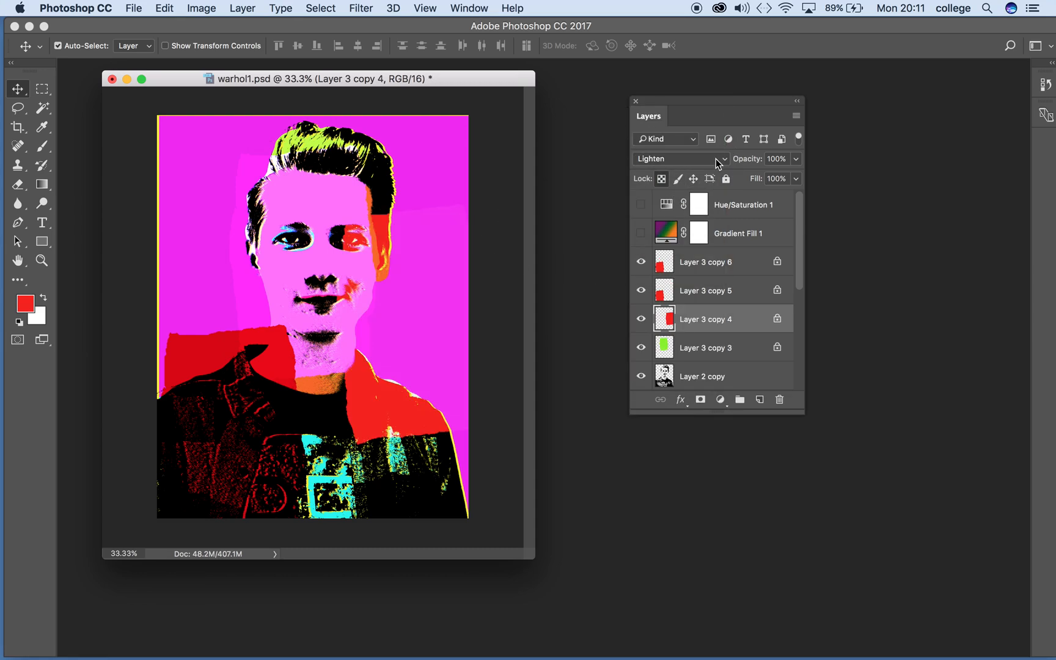
pyautogui.moveTo(338, 83); pyautogui.dragTo(326, 84)
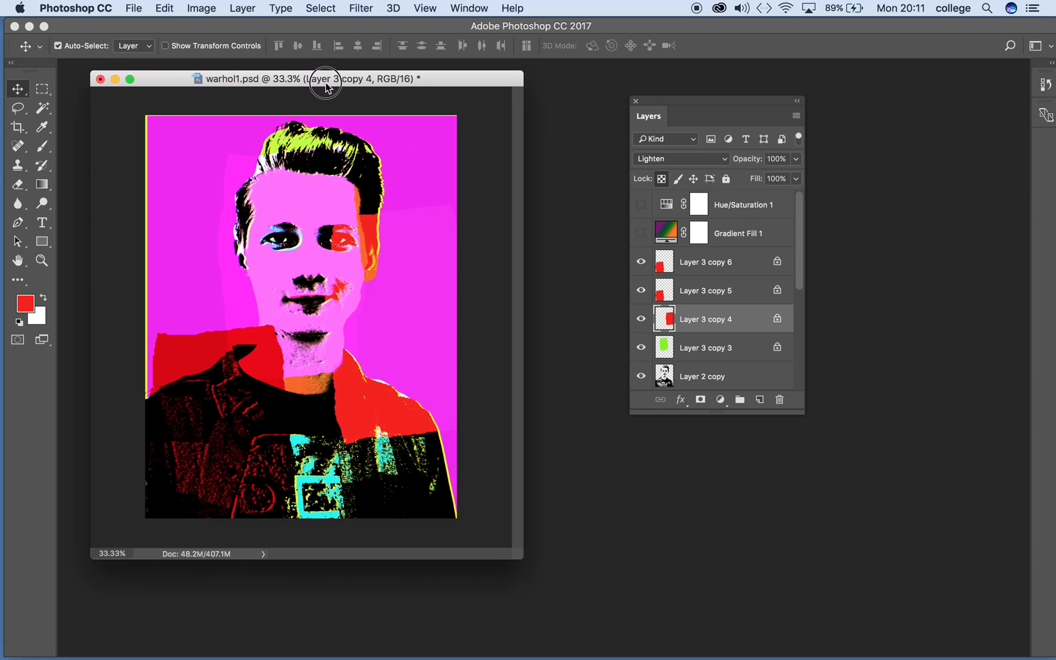